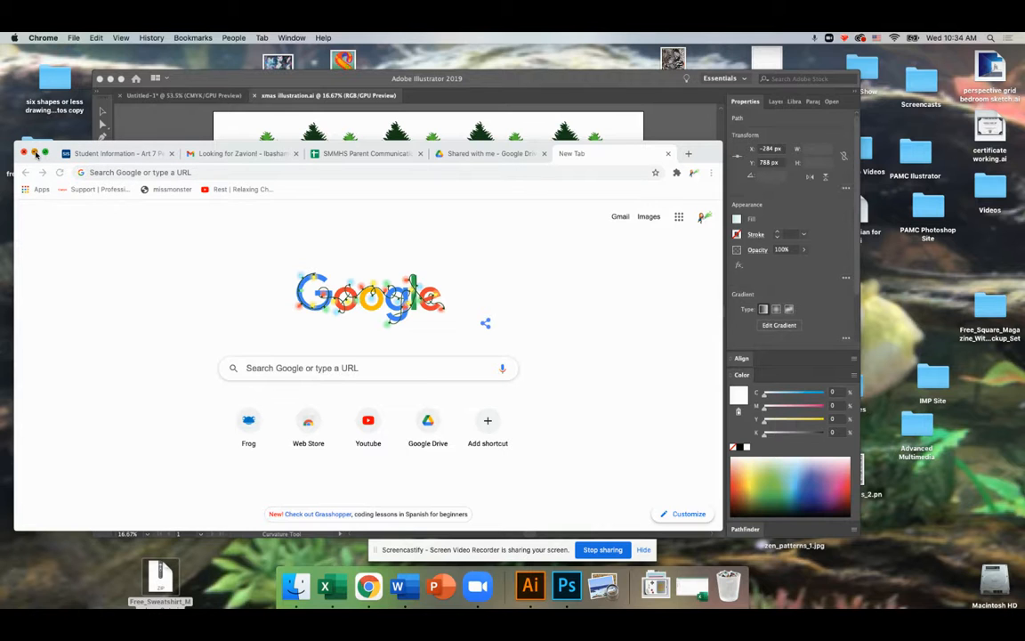
Minimize the browser window and switch to the xmas illustration.ai document in Illustrator.
click(34, 153)
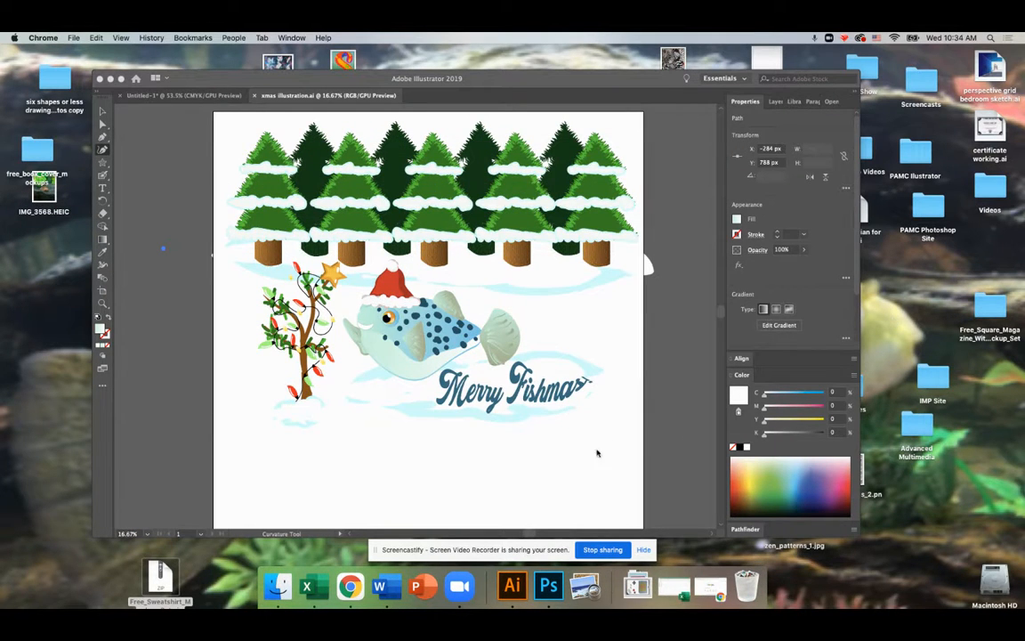
click(94, 37)
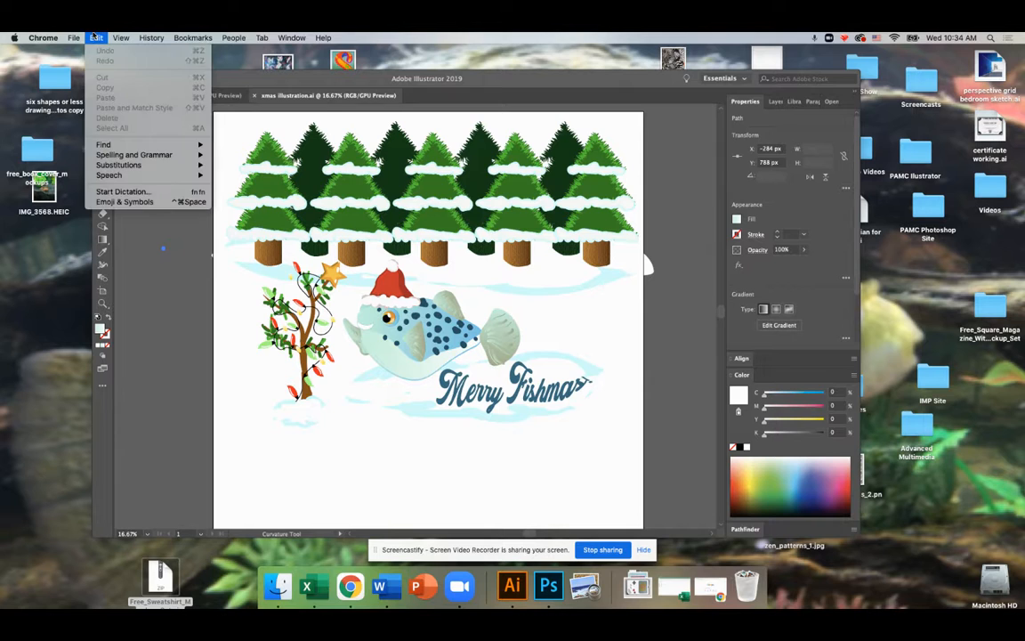
mouse_move(74, 37)
click(113, 271)
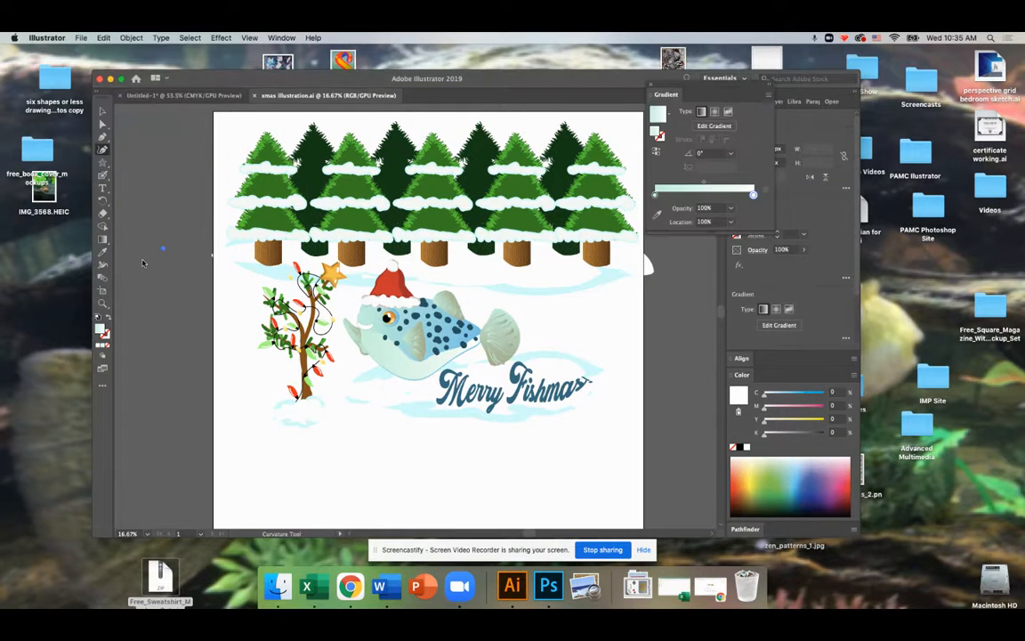
Export the artwork to the Desktop as xmas illustration.png at 72 ppi with a transparent background.
click(81, 38)
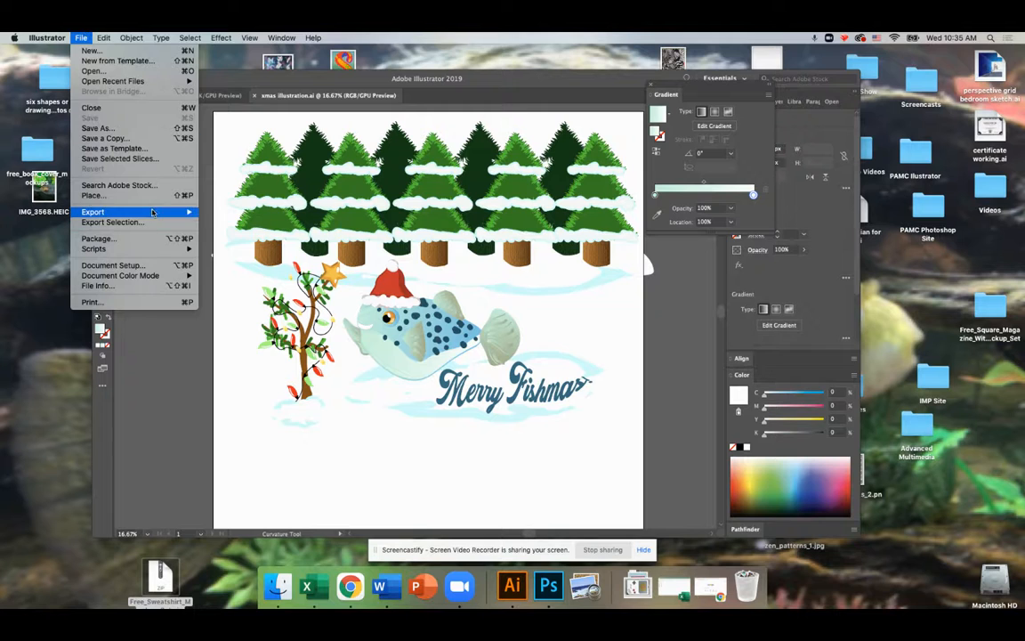
mouse_move(134, 211)
click(242, 222)
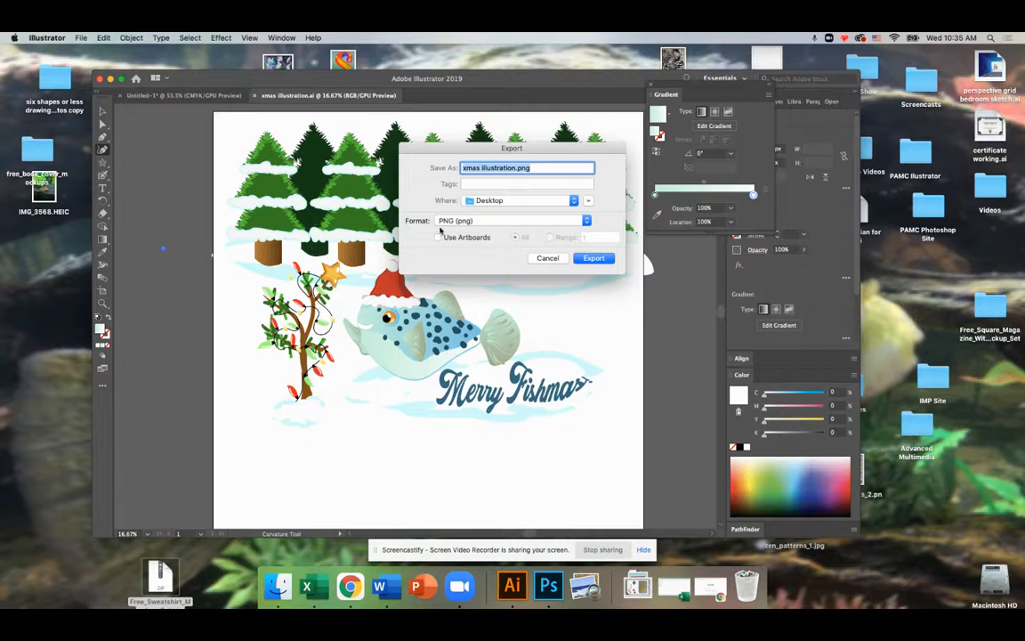
key(Right)
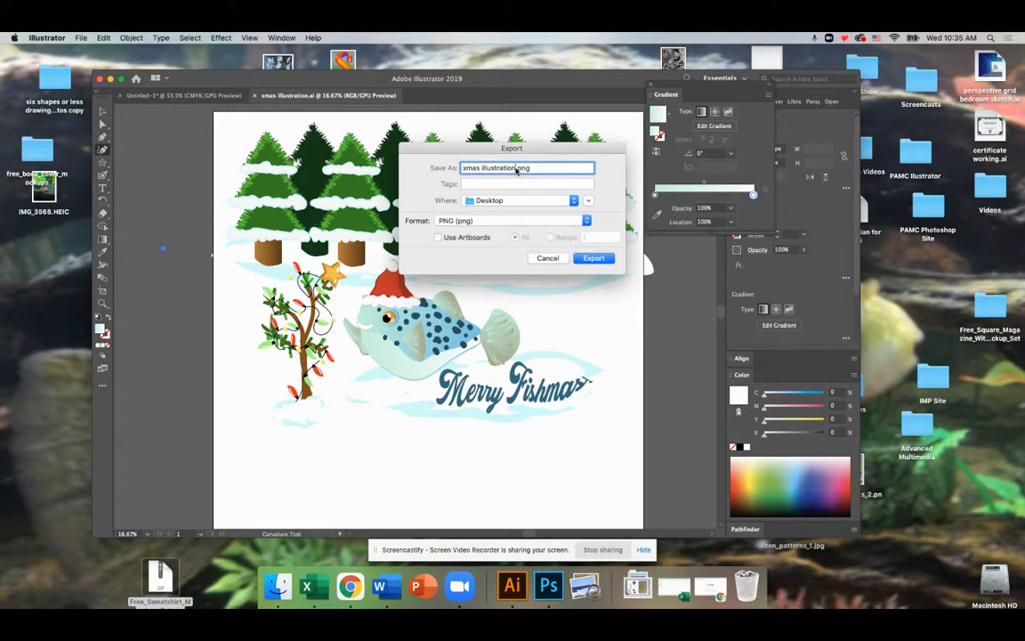
click(594, 258)
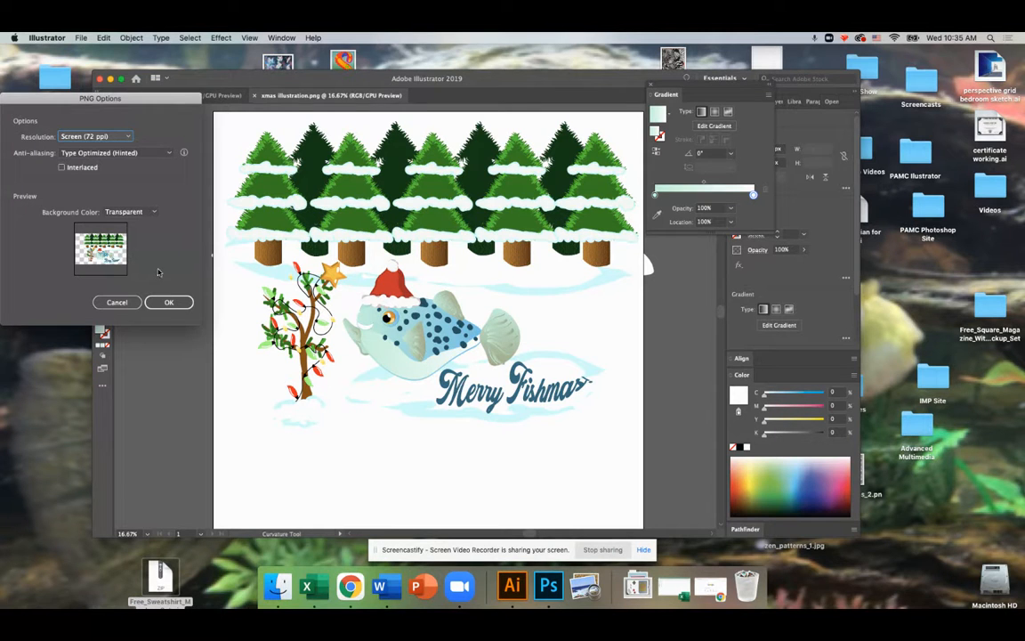
click(170, 306)
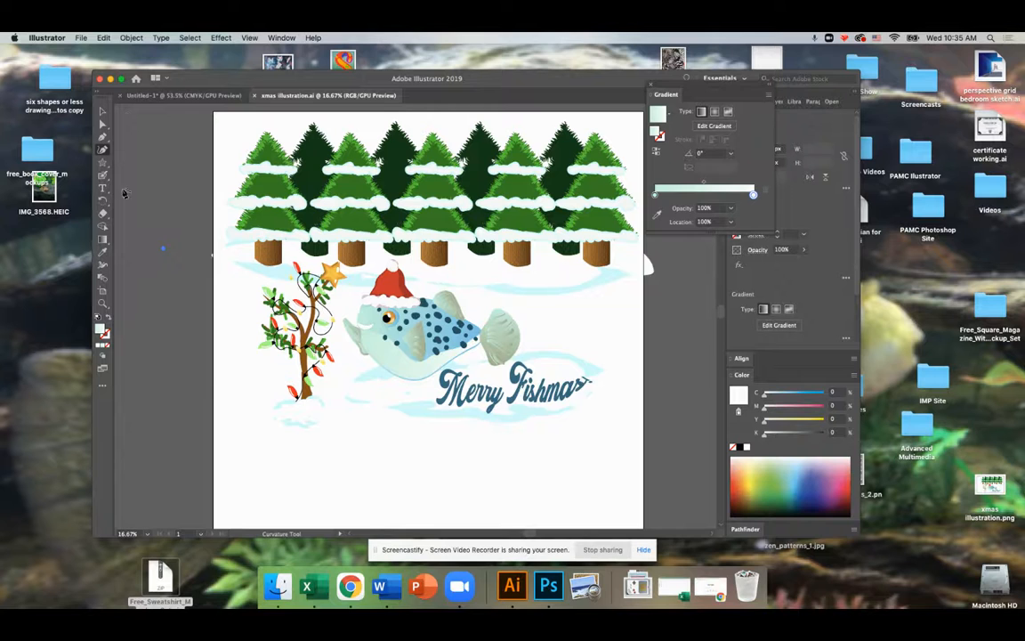
Minimize Illustrator, extract Free_Sweatshirt_Mockup_Set.zip on the desktop and place the extracted folder below the archive.
click(111, 78)
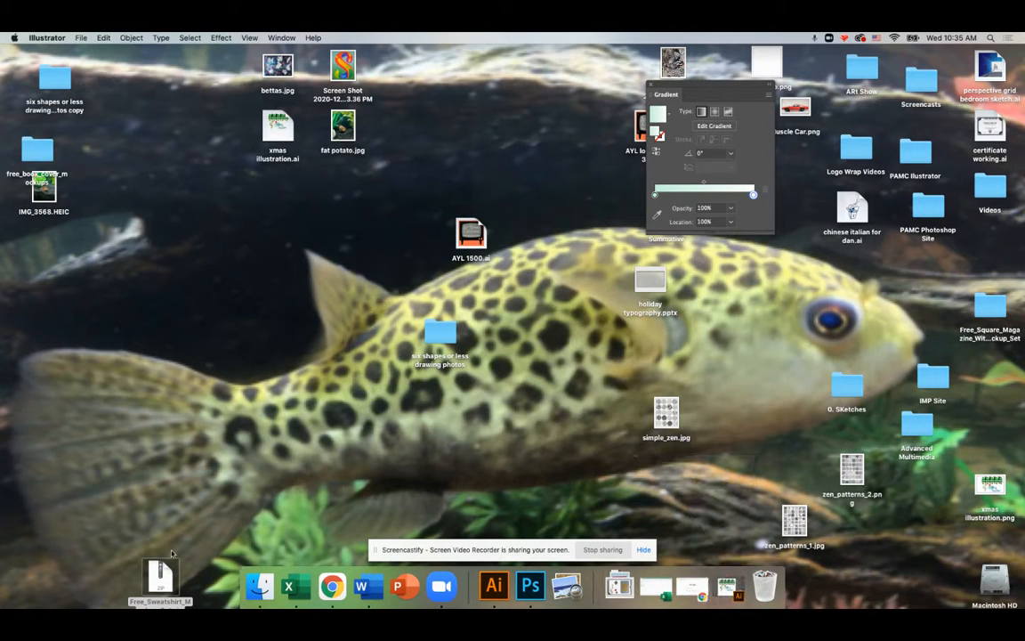
drag(159, 577, 134, 162)
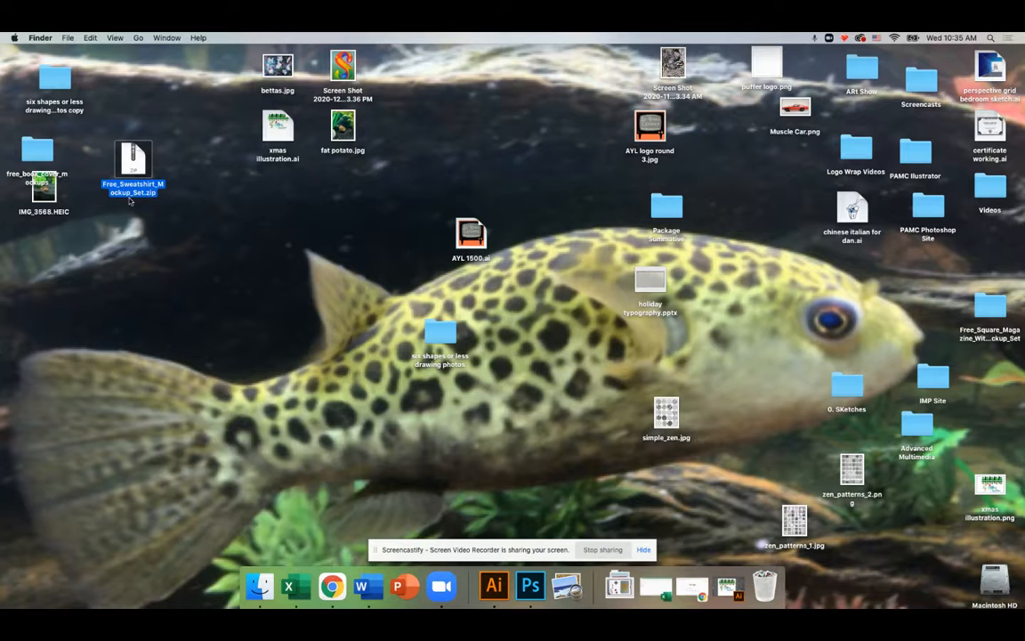
double_click(132, 157)
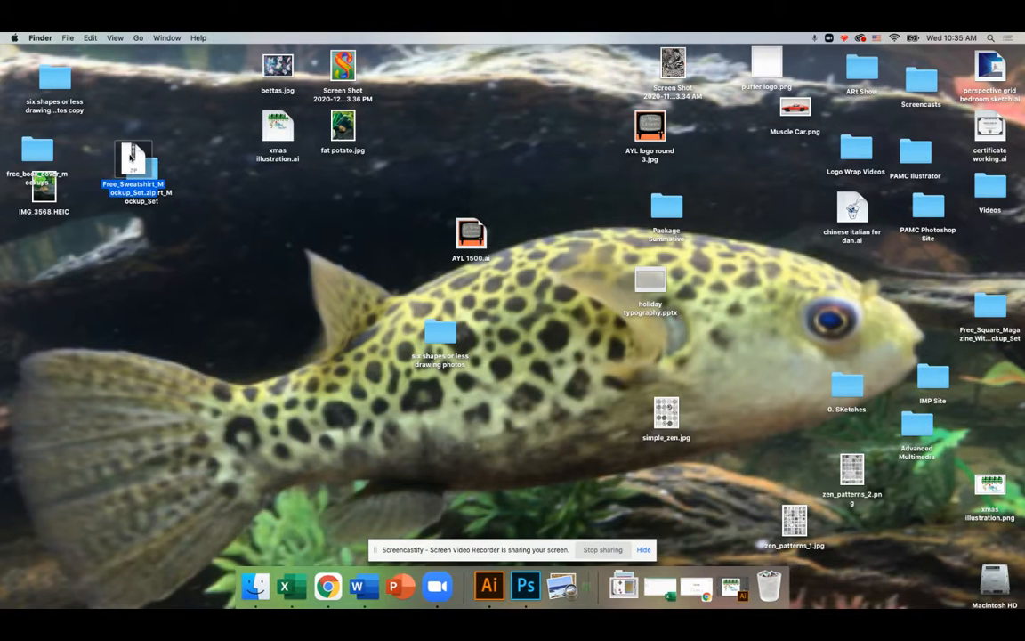
drag(155, 224, 141, 267)
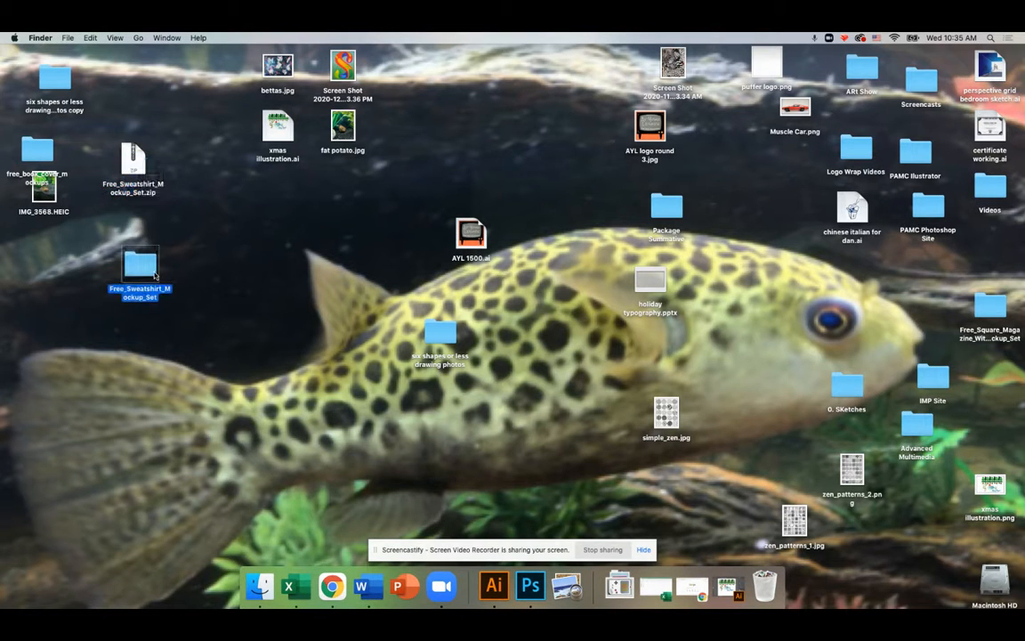
Open Mockup-1.psd from the Free_Sweatshirt_Mockup_Set folder in Photoshop and hide the free-psd-templates.com layer.
double_click(140, 265)
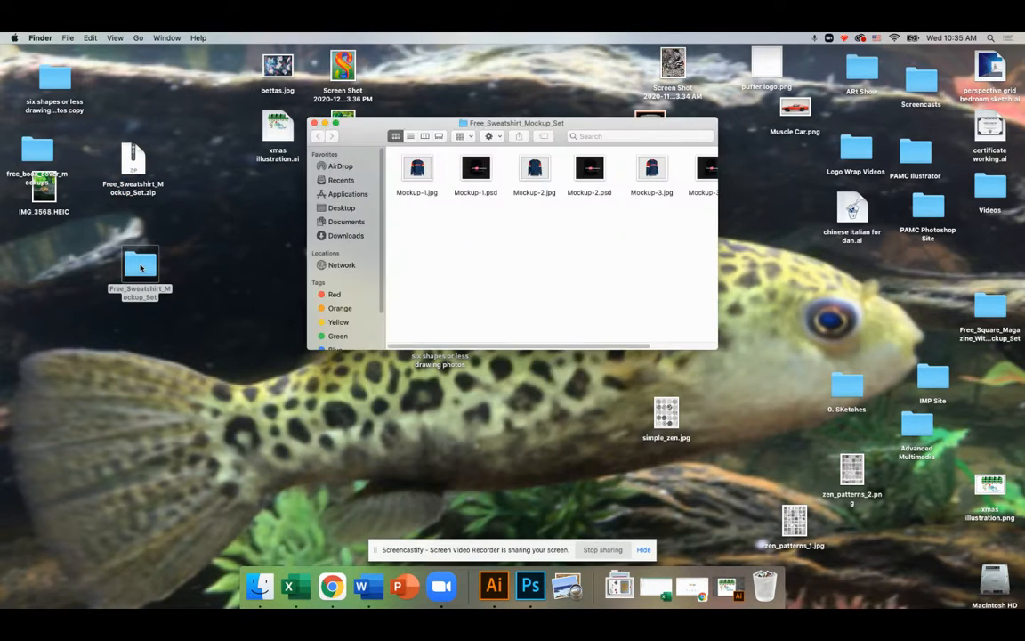
drag(376, 122, 226, 190)
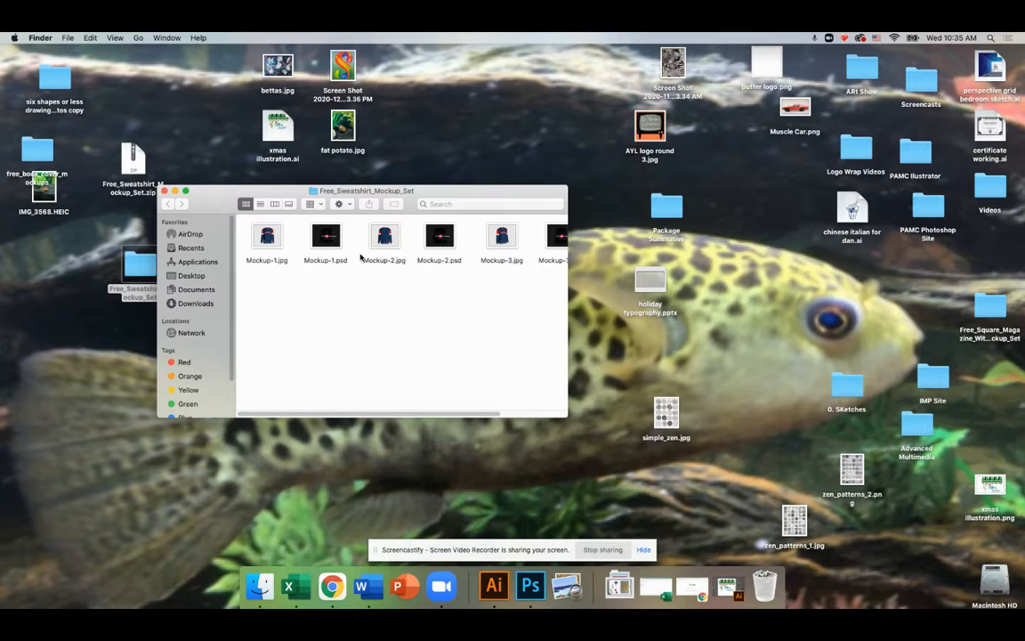
double_click(326, 237)
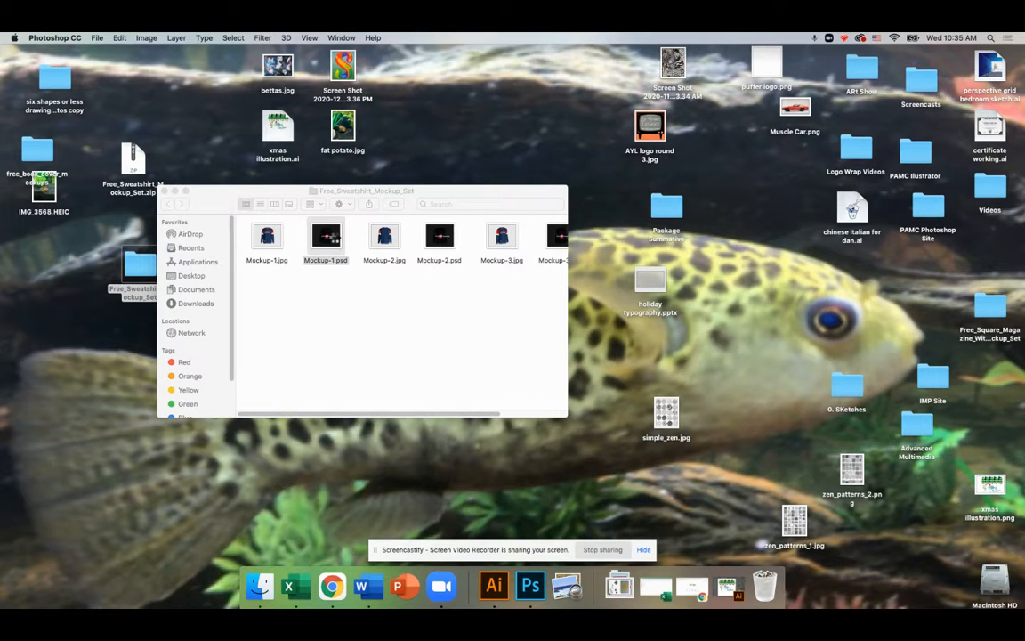
drag(879, 197, 135, 59)
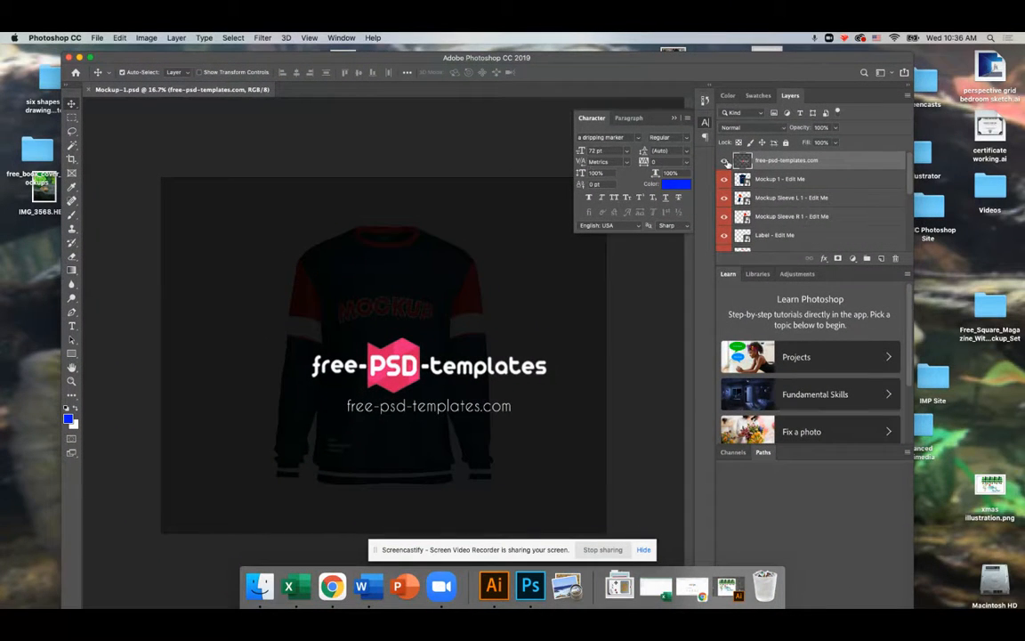
click(725, 160)
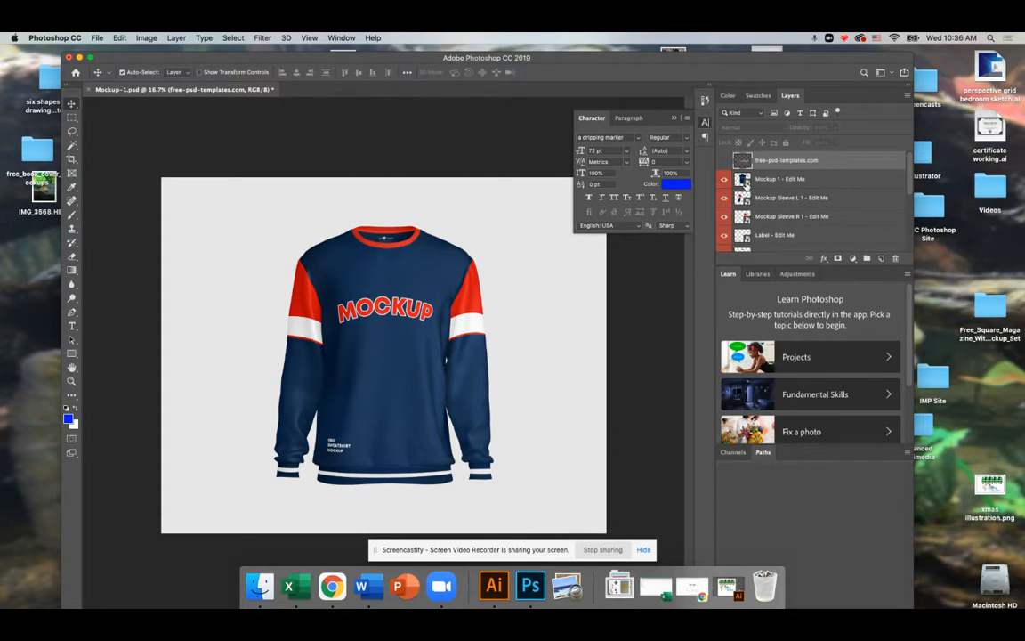
Open the contents of the Mockup 1 - Edit Me smart object and delete the existing artwork on its Mockup layer.
double_click(745, 180)
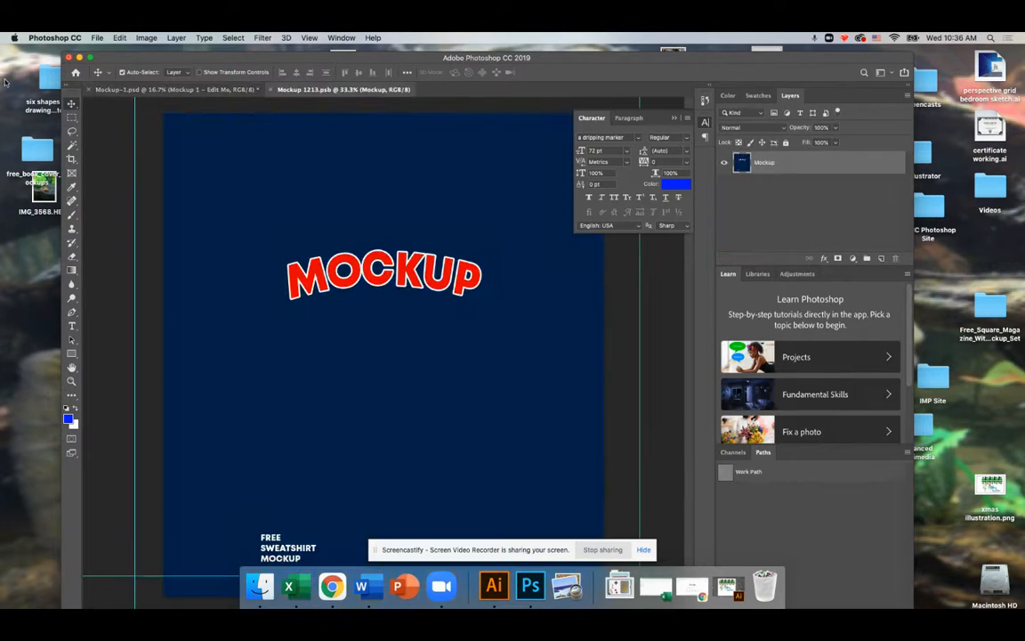
key(m)
drag(142, 96, 666, 592)
key(Delete)
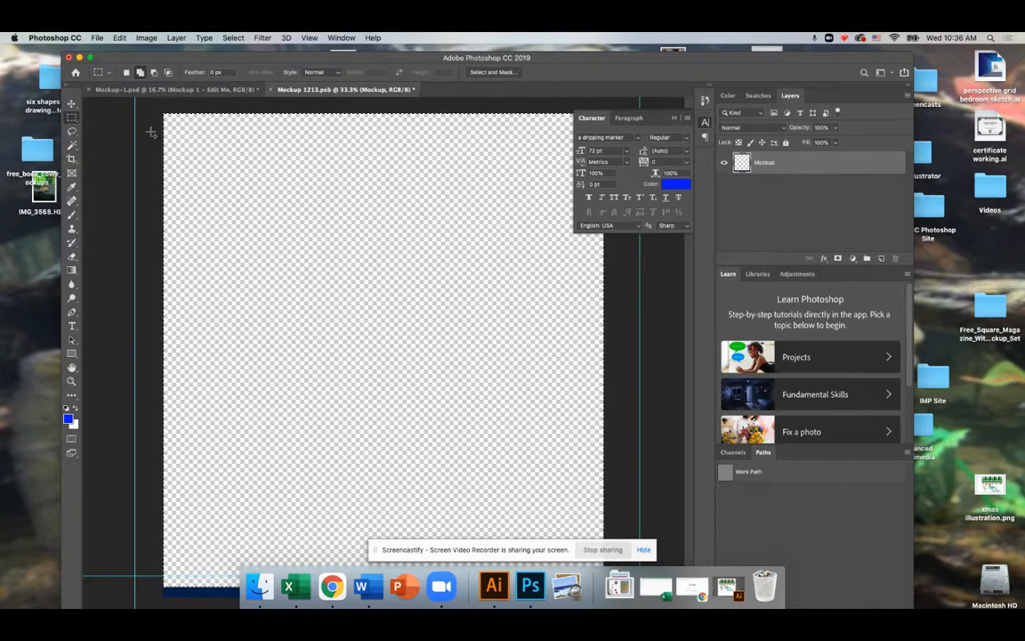
Select the whole canvas, fill it with dark blue #0e4768 at 100% opacity in Normal mode, and deselect.
drag(153, 114, 703, 503)
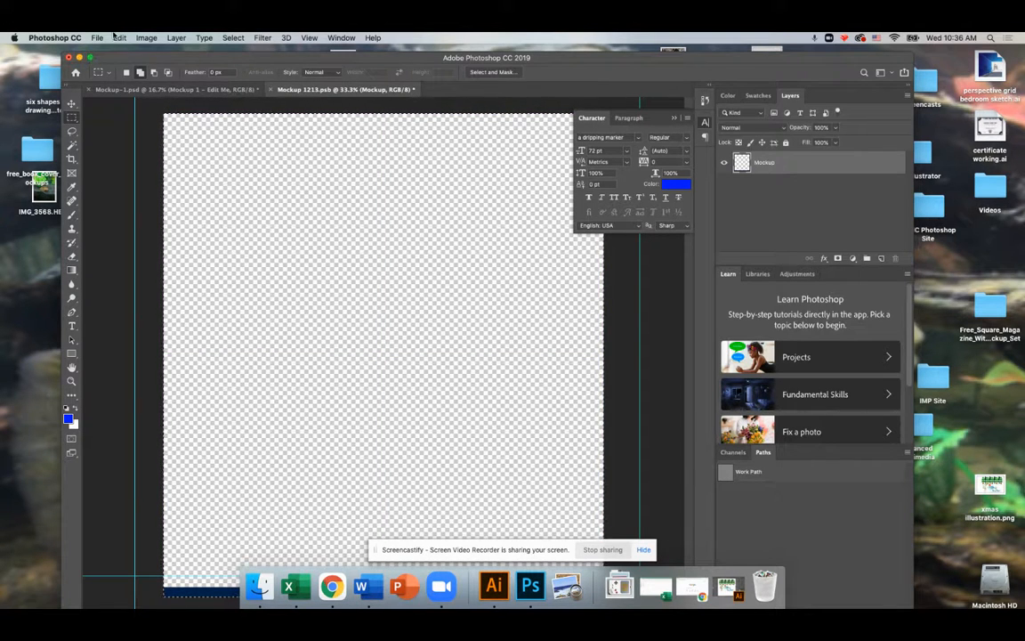
click(118, 38)
click(160, 208)
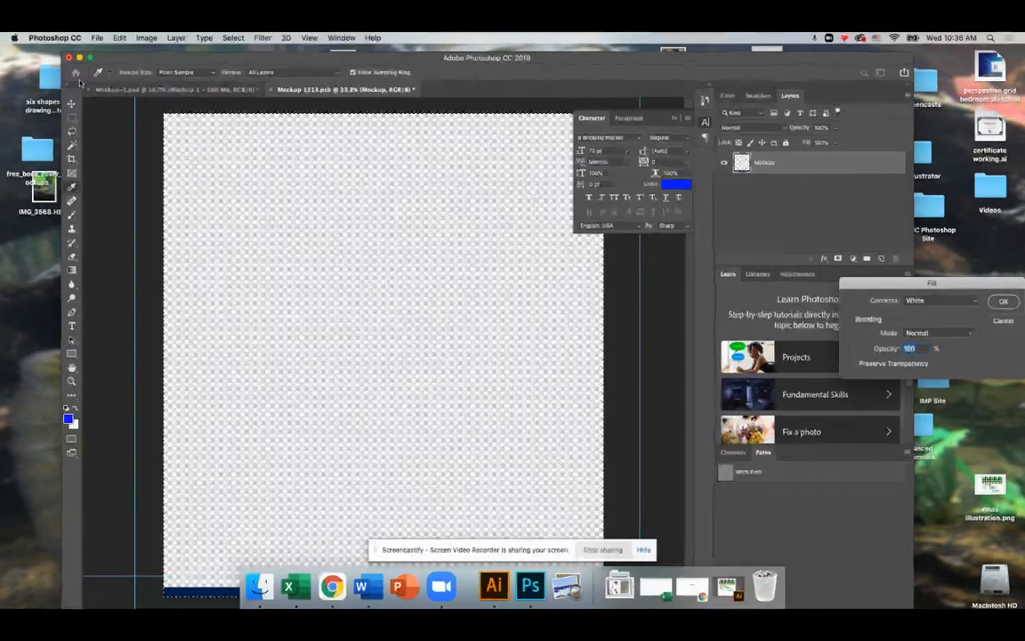
click(127, 37)
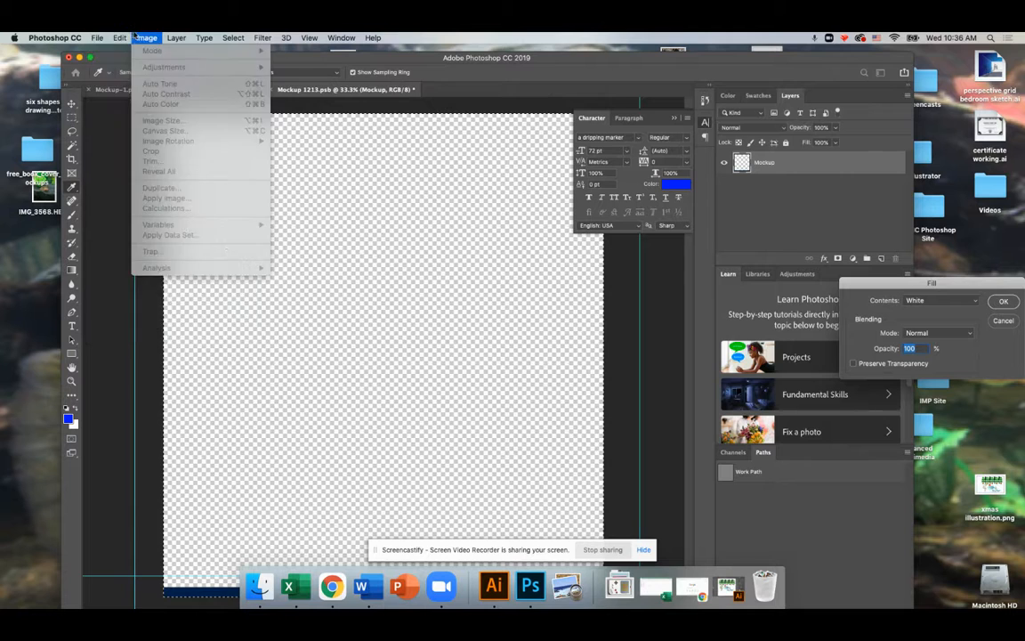
click(119, 37)
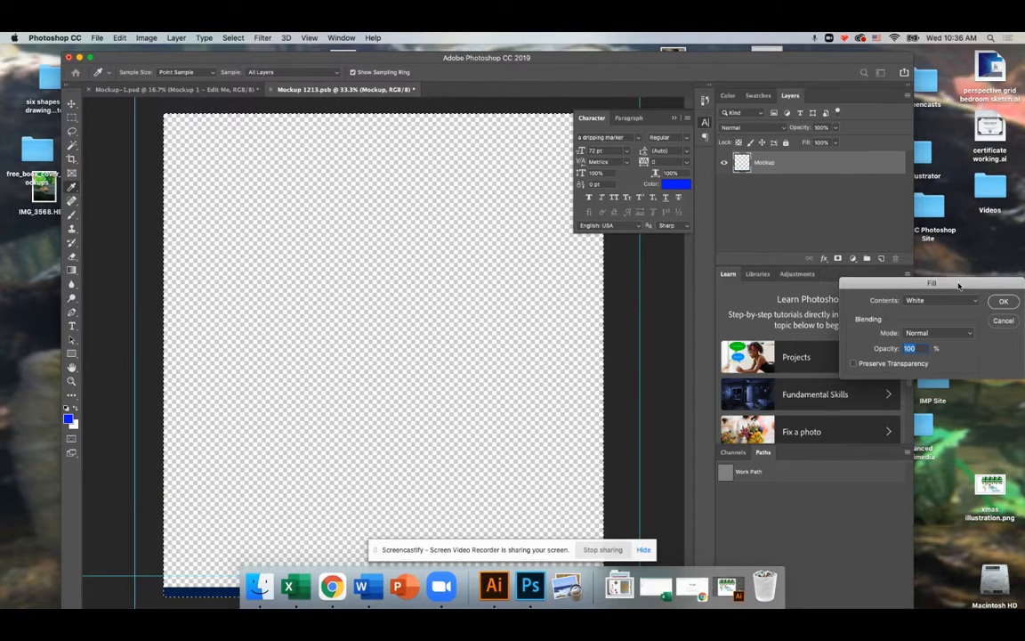
drag(961, 282, 407, 221)
click(370, 239)
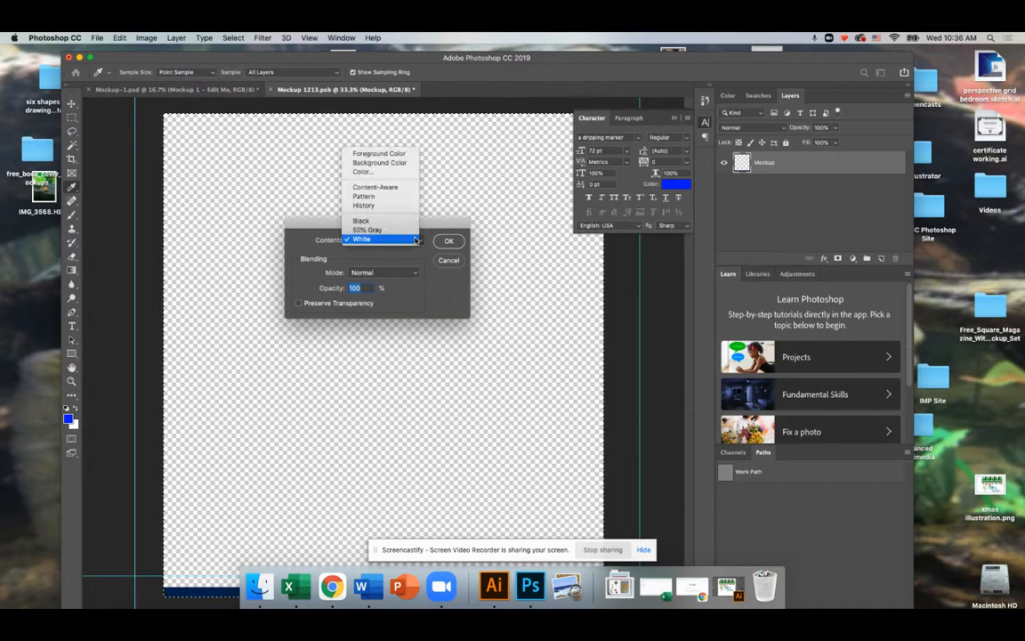
click(367, 172)
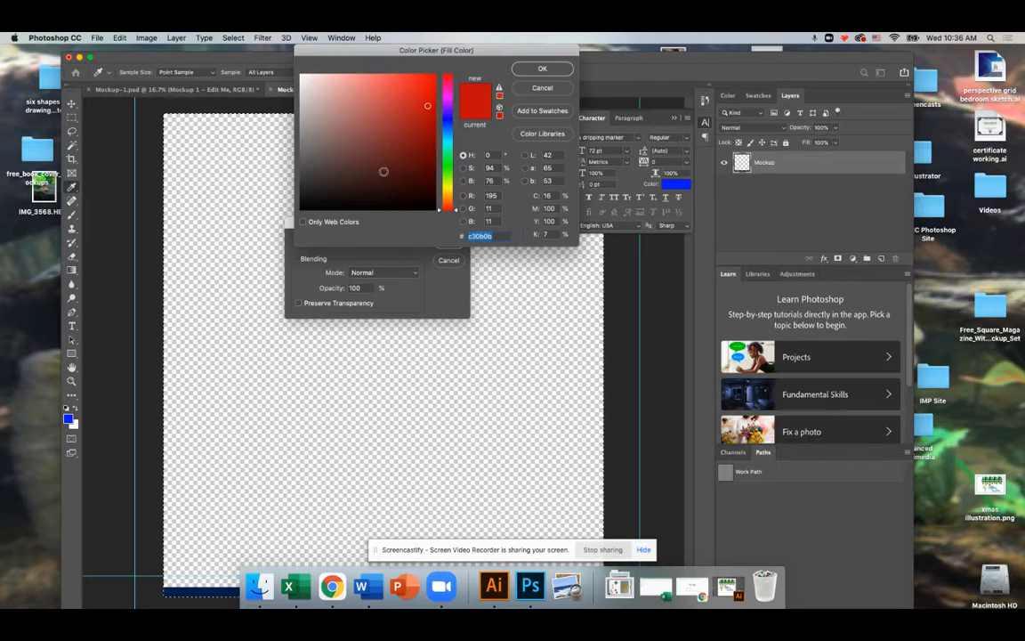
mouse_move(452, 124)
mouse_down()
mouse_move(406, 145)
mouse_move(417, 154)
mouse_up()
click(392, 134)
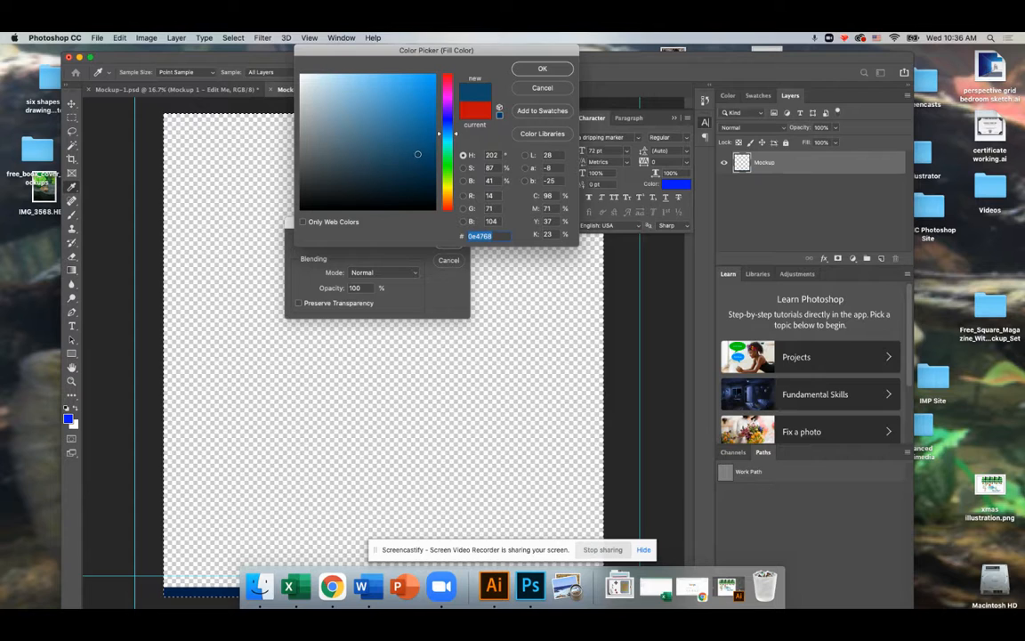
click(544, 69)
click(441, 241)
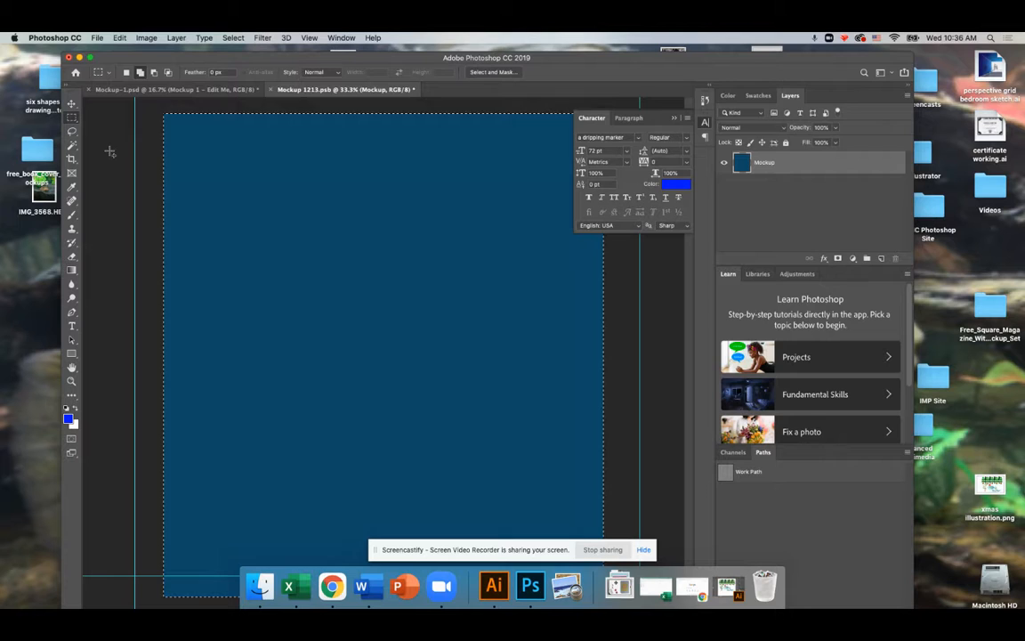
click(158, 140)
Place xmas illustration.png from the Desktop as an embedded image and move it up to about Y 1117 px.
click(104, 37)
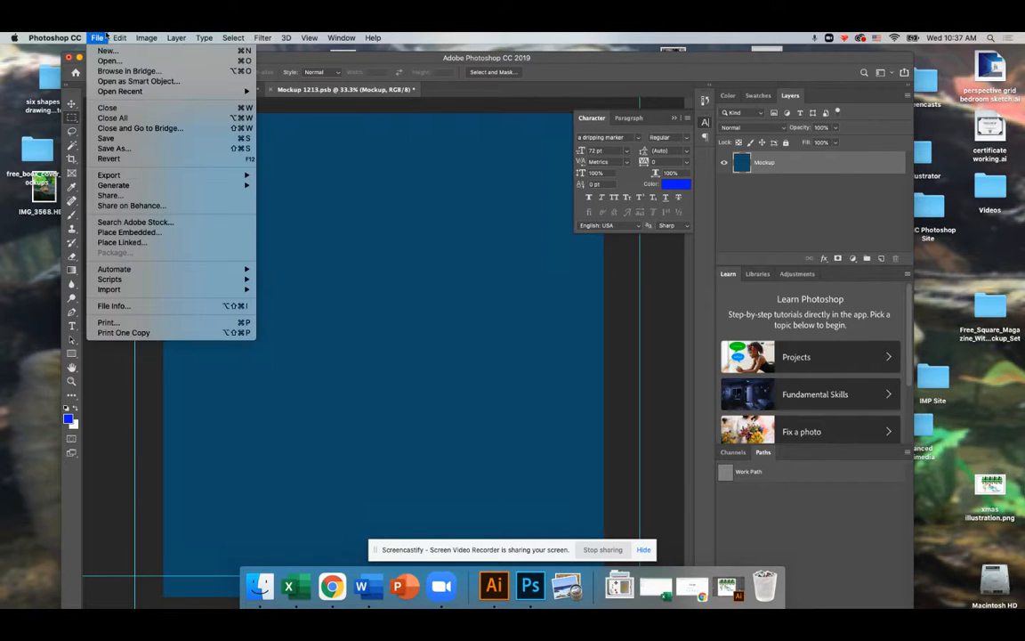
click(129, 232)
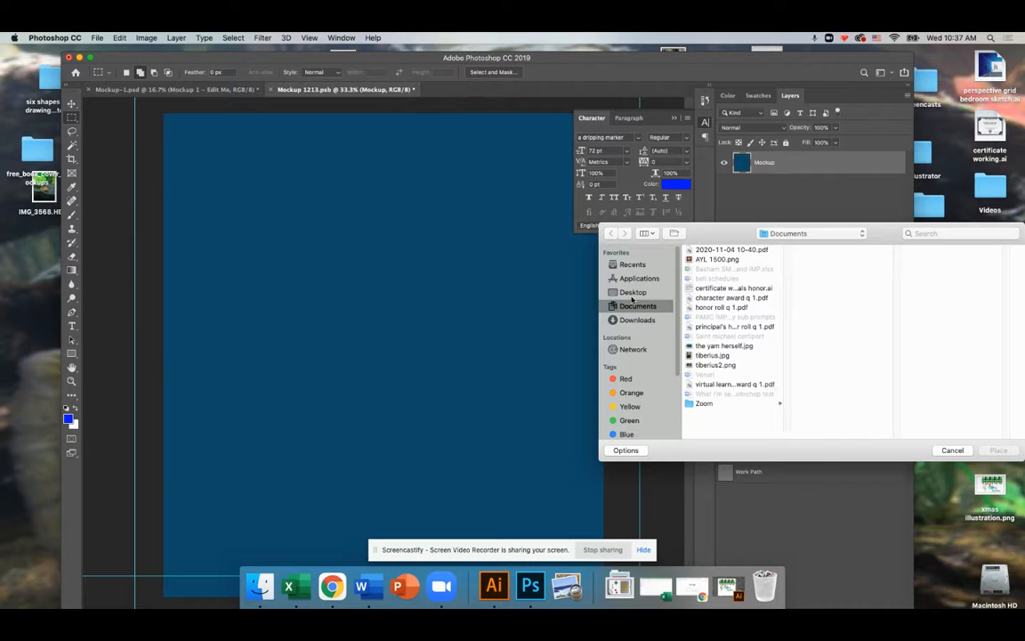
click(633, 293)
scroll(755, 384, down, 5)
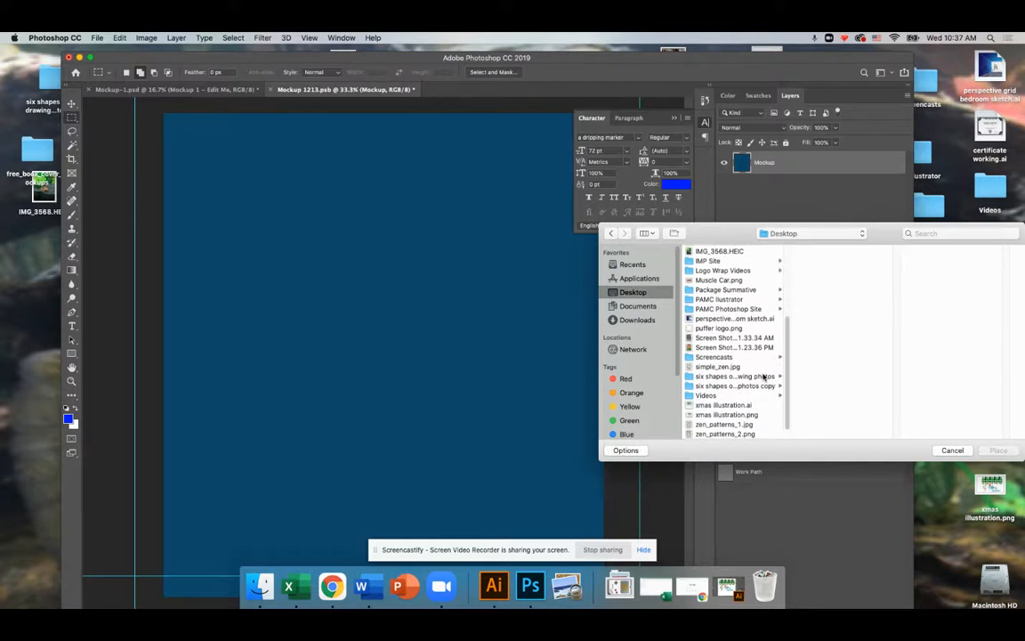
click(740, 417)
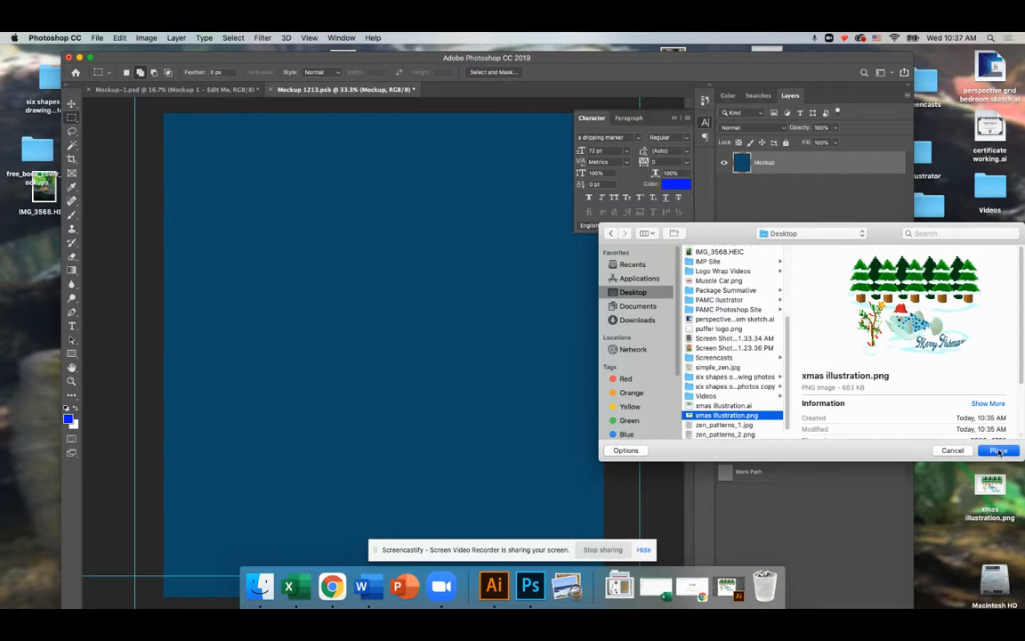
click(997, 450)
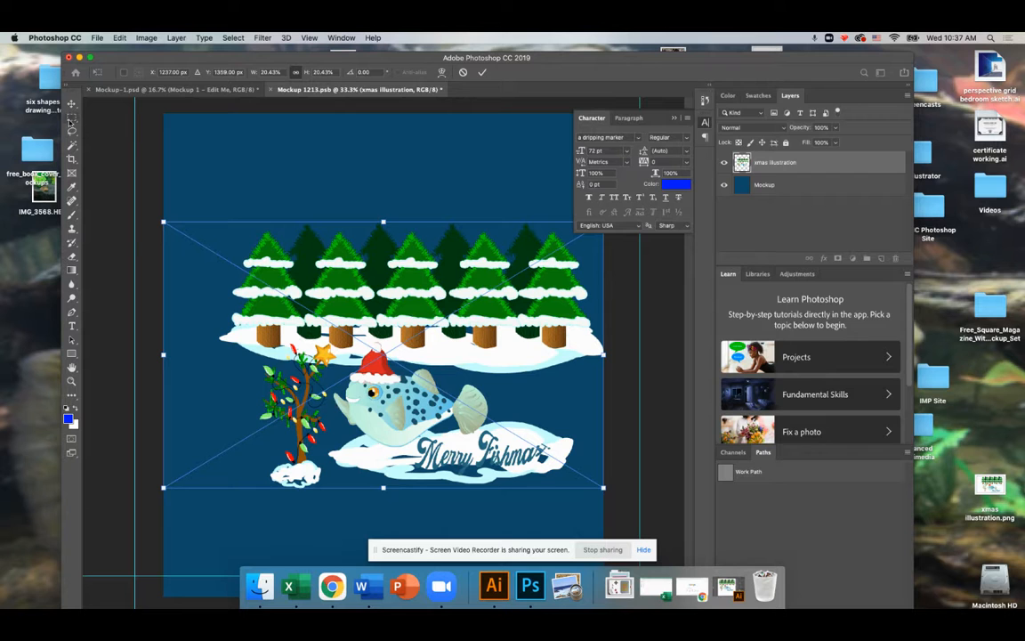
drag(274, 270, 274, 226)
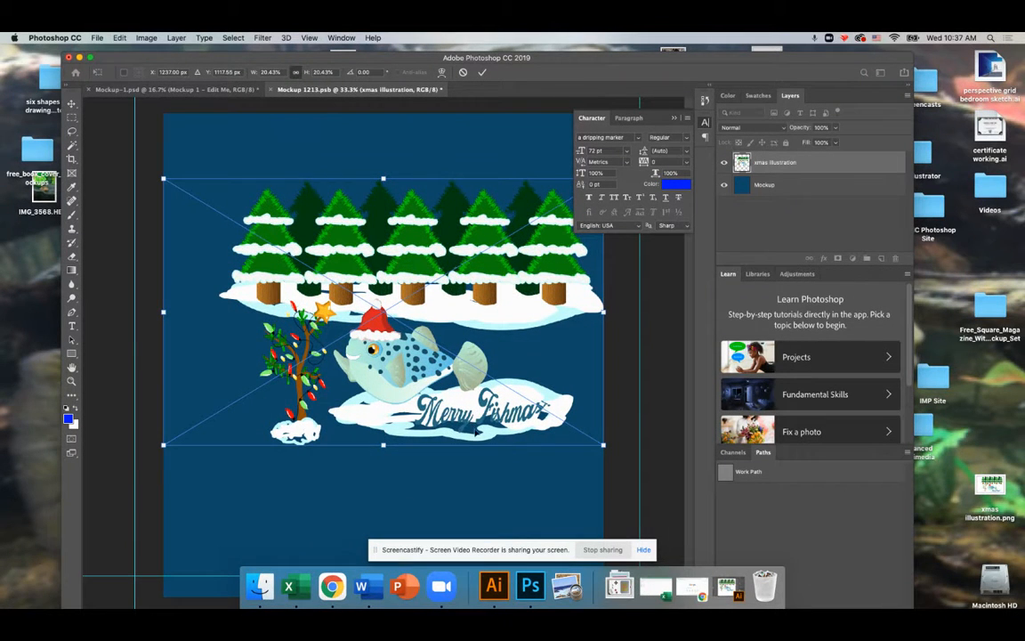
key(Return)
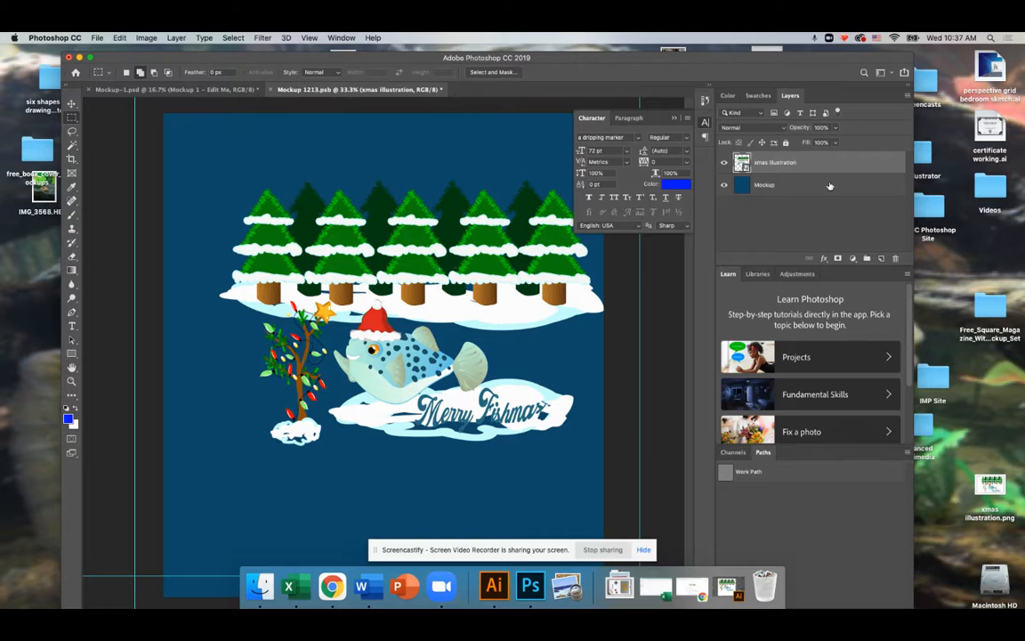
Add a new blank layer between the Mockup background and the xmas illustration layer.
click(765, 186)
key(super+shift+n)
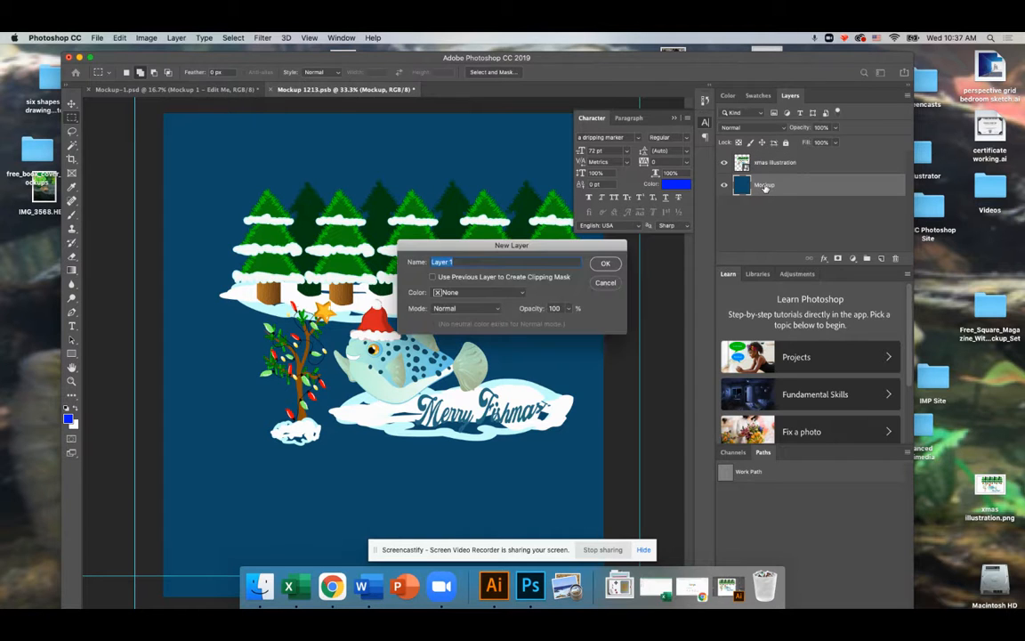
key(Return)
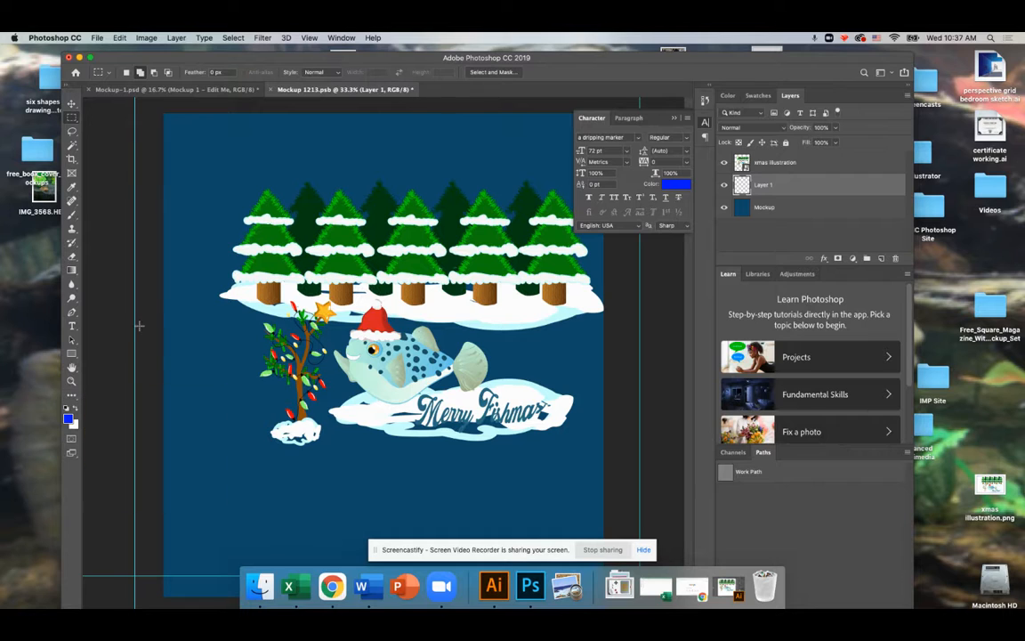
Paint solid white on Layer 1 behind the Merry Fishmas lettering and snow patches with a small white brush.
click(71, 185)
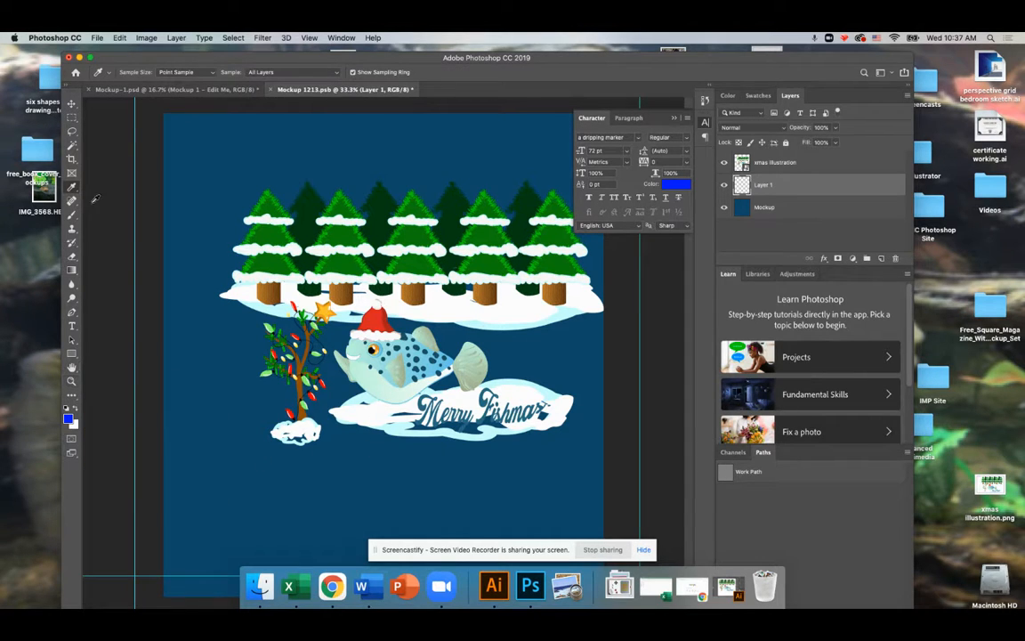
click(75, 409)
click(72, 215)
click(127, 71)
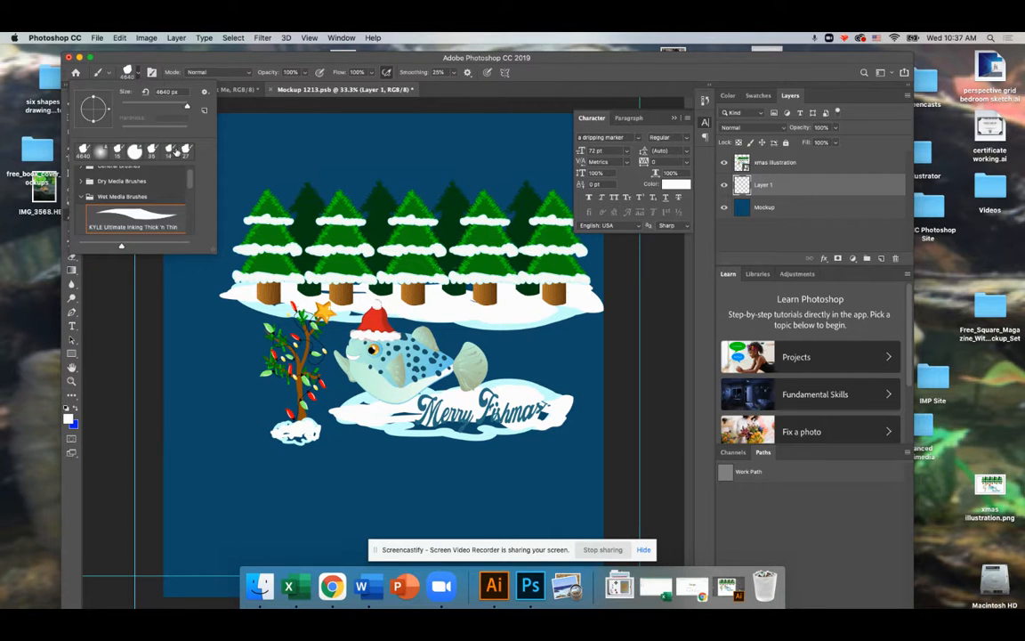
drag(188, 108, 197, 108)
click(145, 218)
drag(137, 107, 151, 108)
click(362, 381)
mouse_move(394, 425)
mouse_down()
mouse_move(486, 429)
mouse_move(483, 412)
mouse_move(549, 408)
mouse_move(539, 414)
mouse_up()
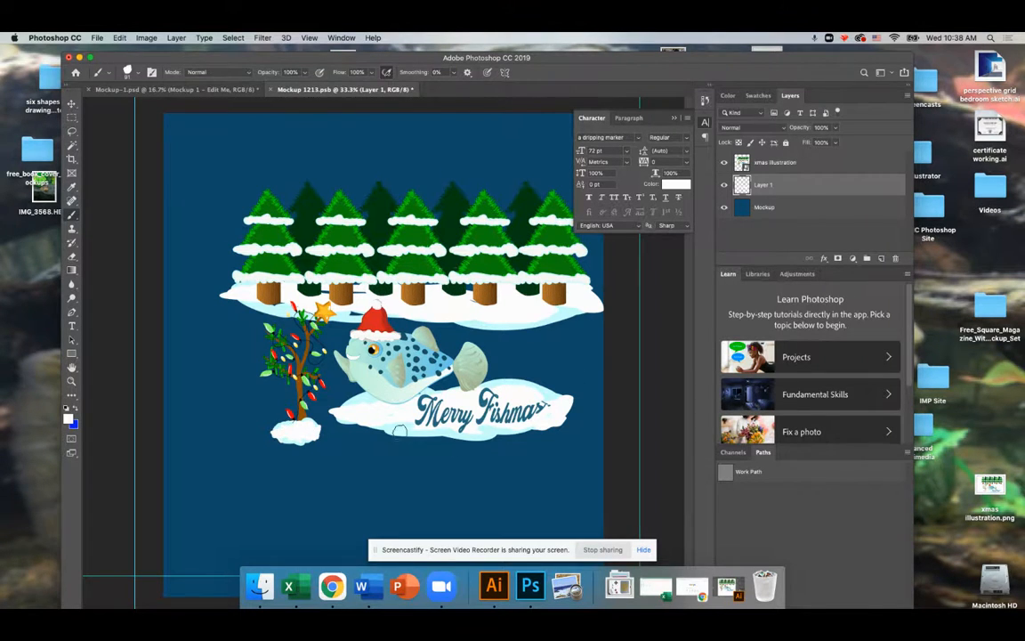
mouse_move(169, 394)
mouse_down()
mouse_move(275, 394)
mouse_move(207, 390)
mouse_move(279, 407)
mouse_move(235, 408)
mouse_move(270, 399)
mouse_move(318, 409)
mouse_move(346, 393)
mouse_move(240, 421)
mouse_move(172, 418)
mouse_up()
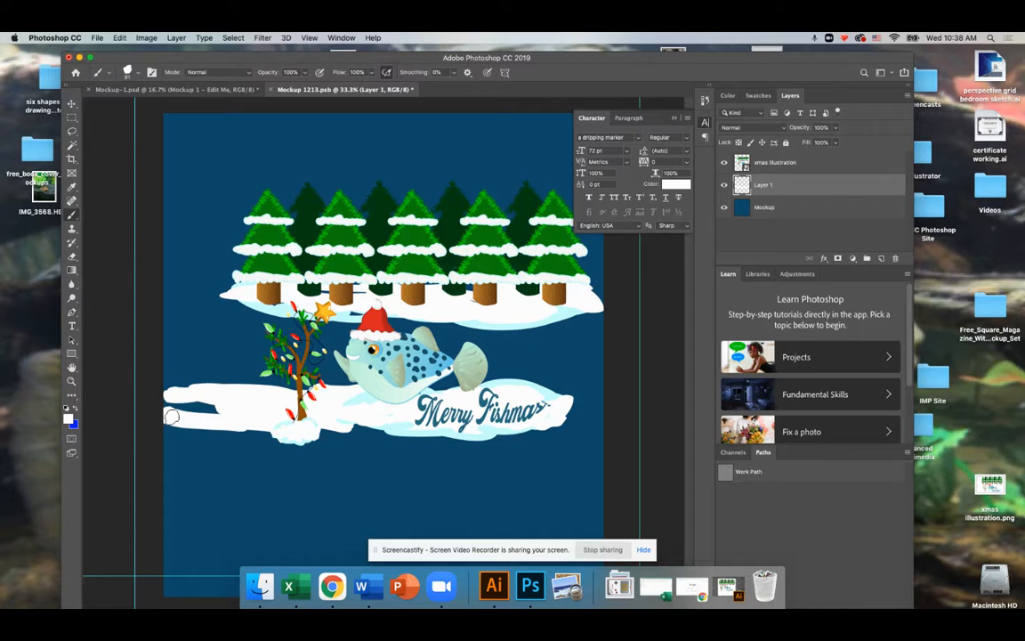
key(ctrl+z)
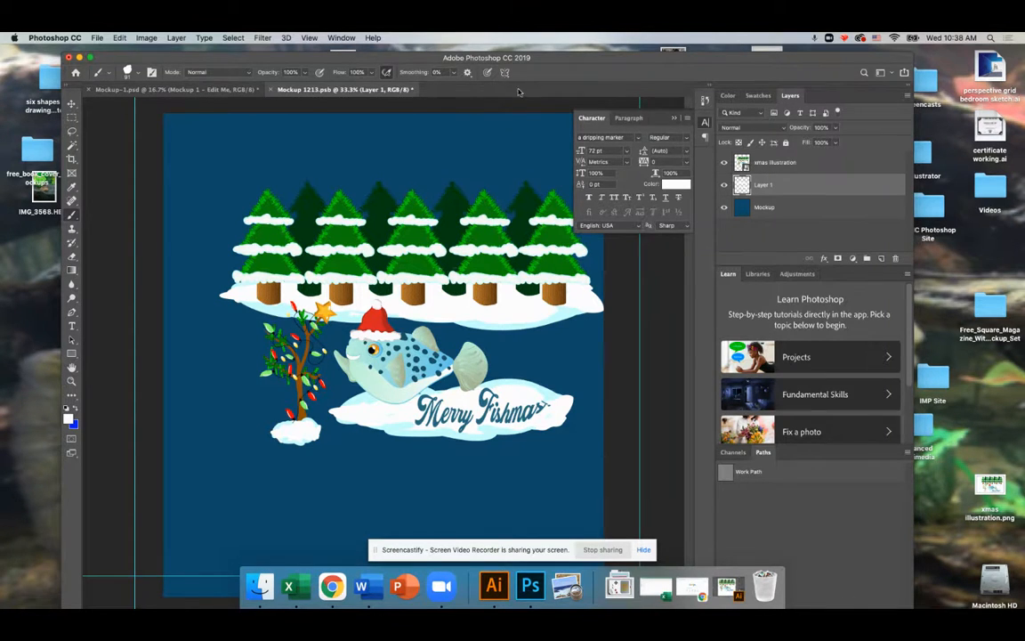
Move the Paragraph and Character panels off the canvas.
drag(638, 119, 801, 281)
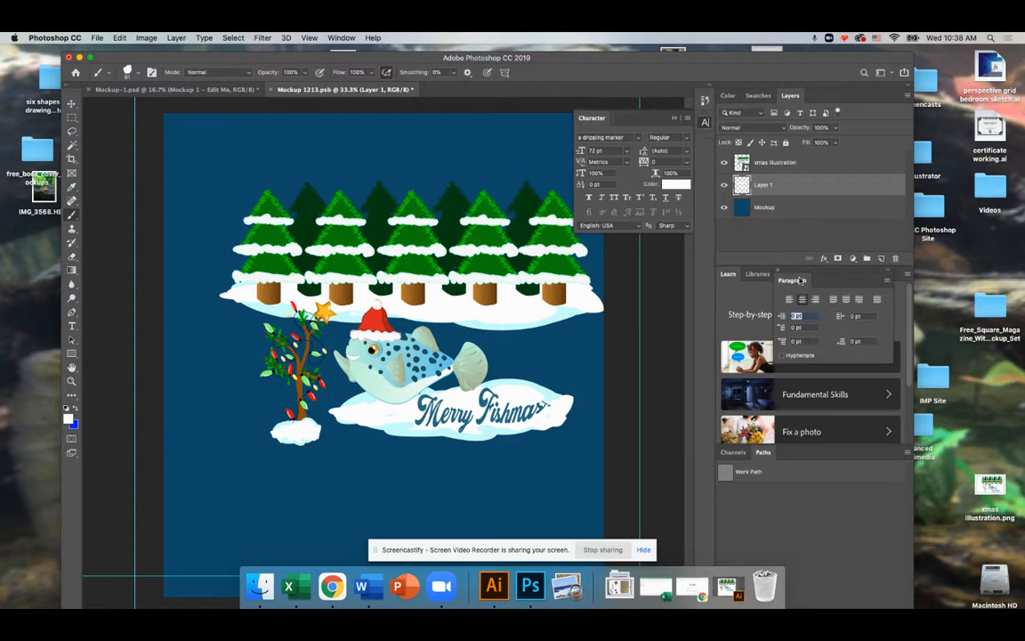
drag(637, 119, 859, 257)
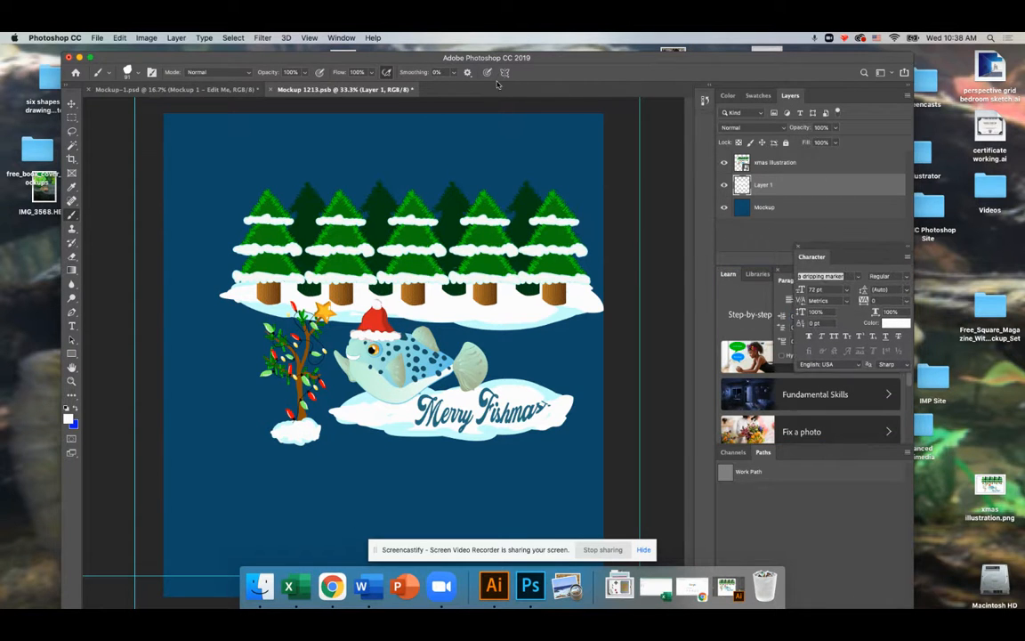
Save the edited smart object contents and switch to Mockup-1.psd to view the updated sweatshirt.
click(103, 37)
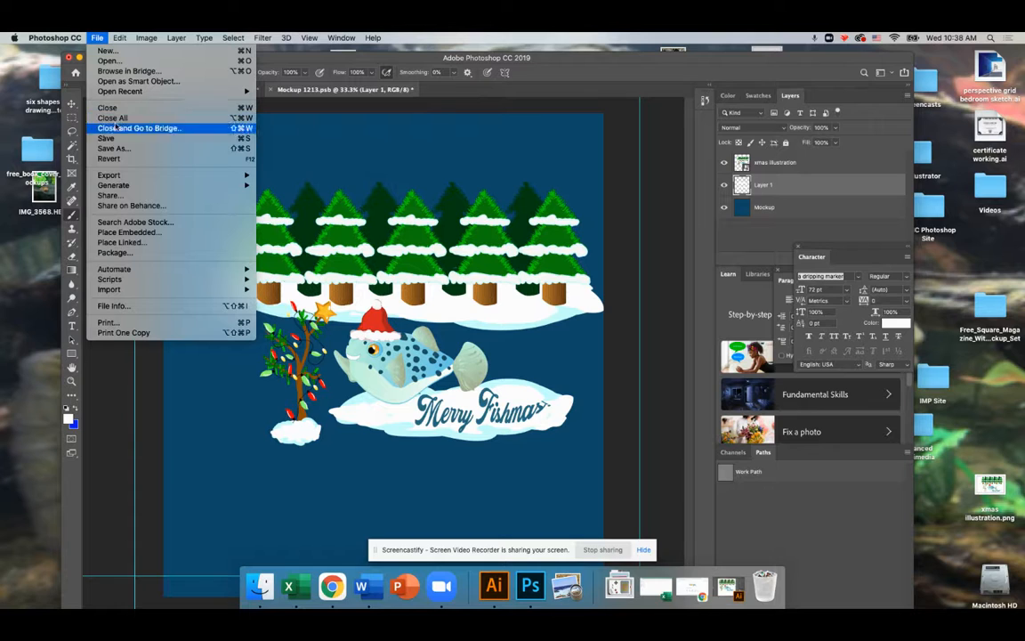
click(119, 139)
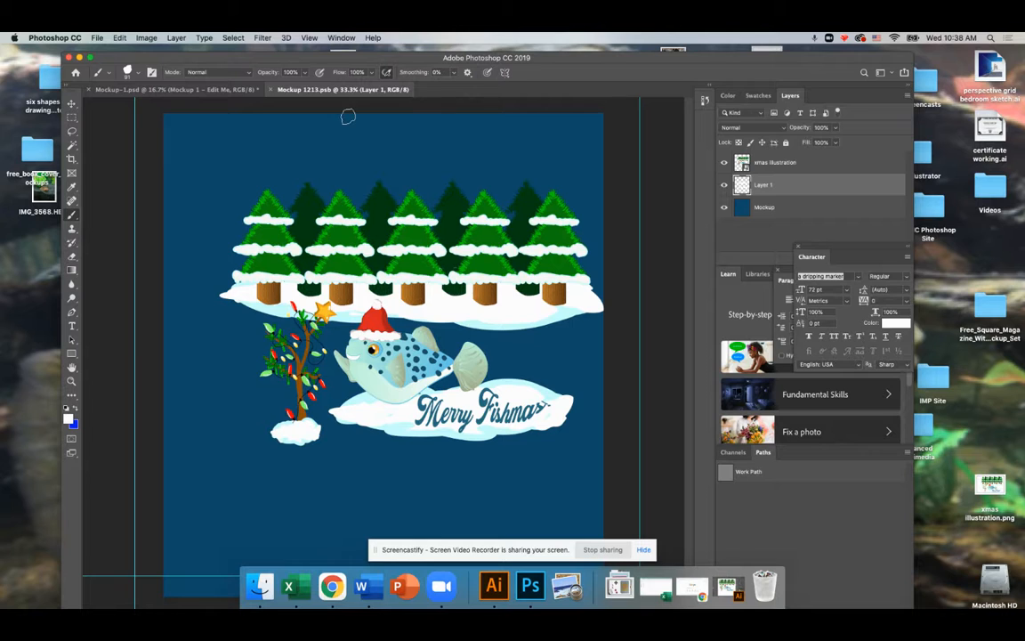
click(171, 92)
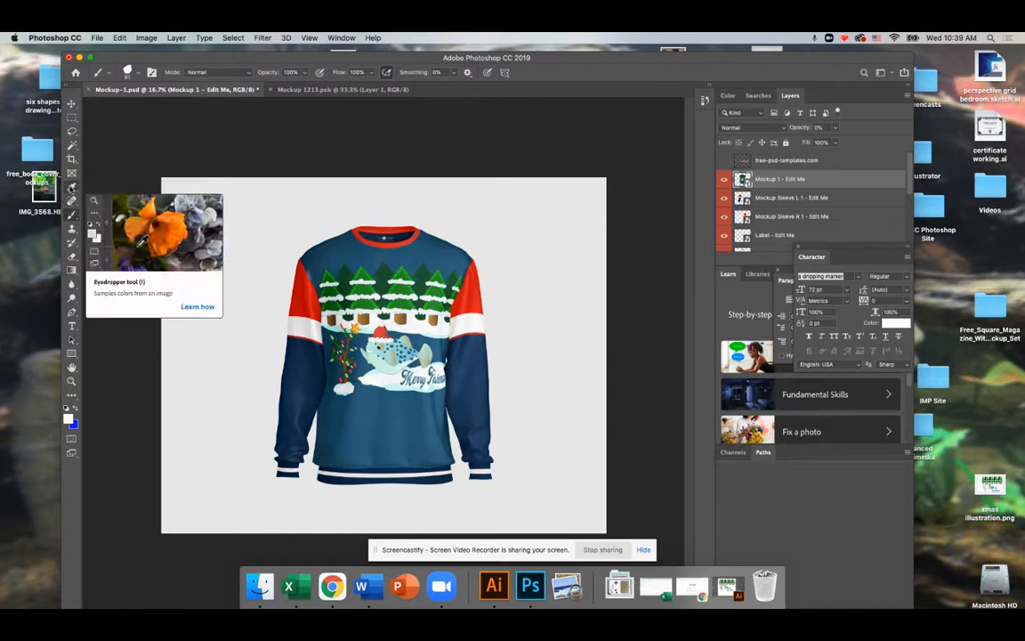
Sample the blue of the sweatshirt body and set it as the foreground color #21516e.
click(71, 187)
click(384, 413)
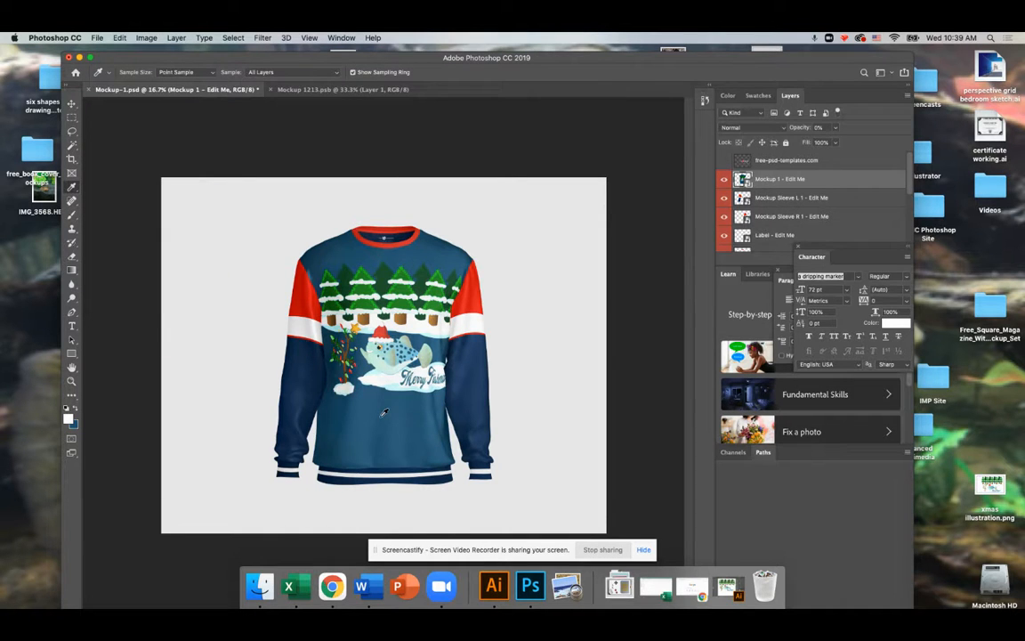
click(69, 415)
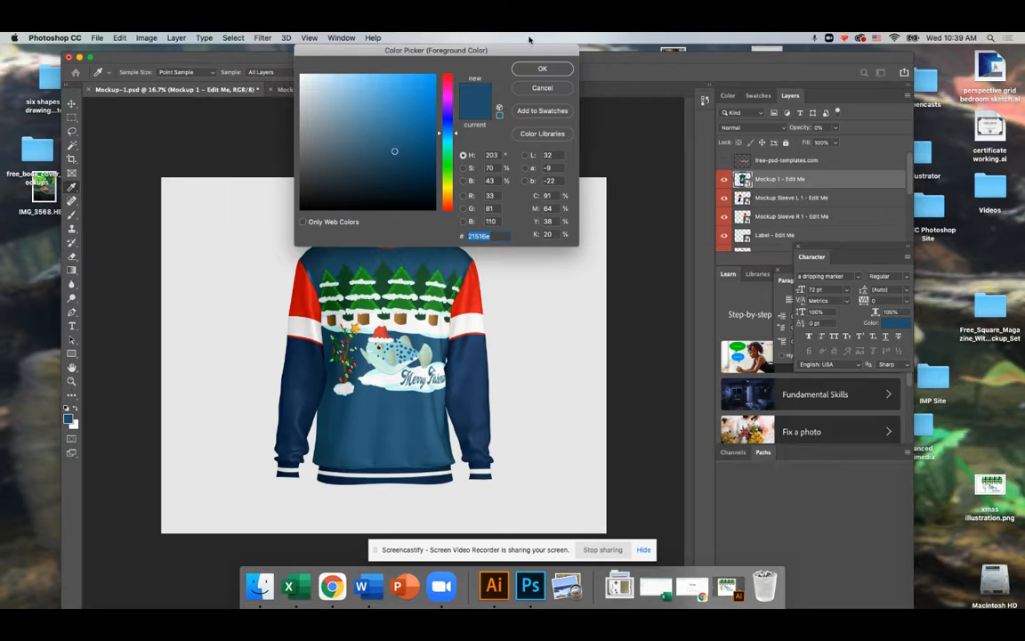
click(545, 69)
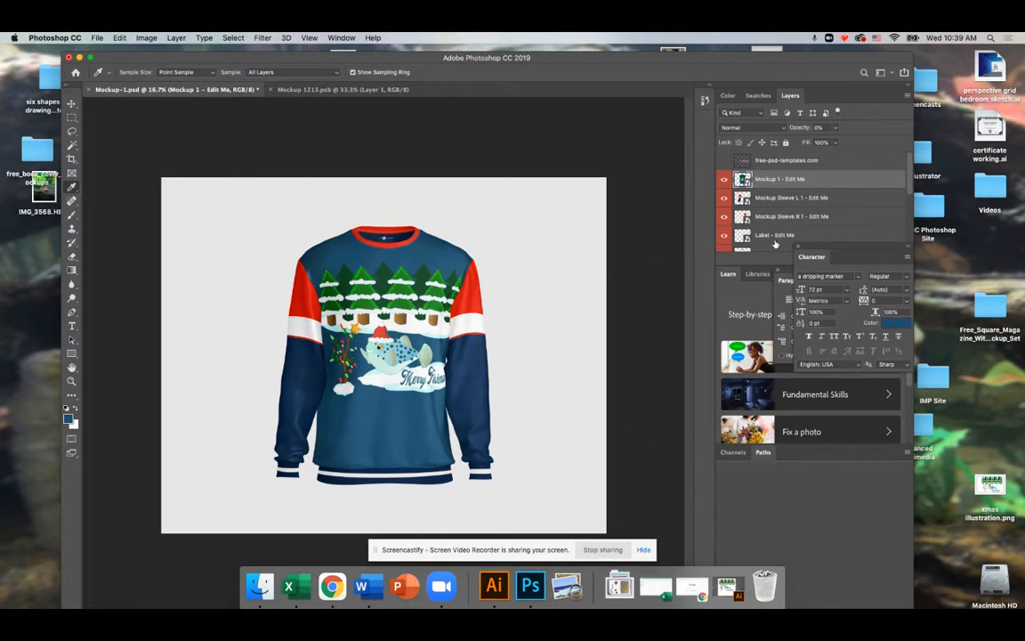
Open the contents of the Mockup Sleeve L 1 - Edit Me smart object.
double_click(749, 201)
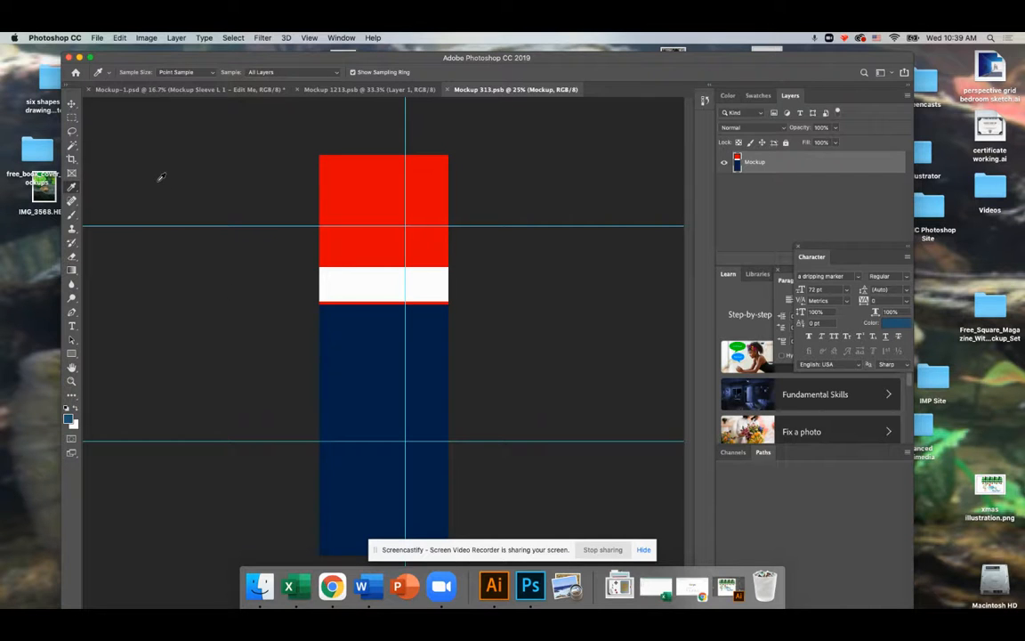
click(96, 37)
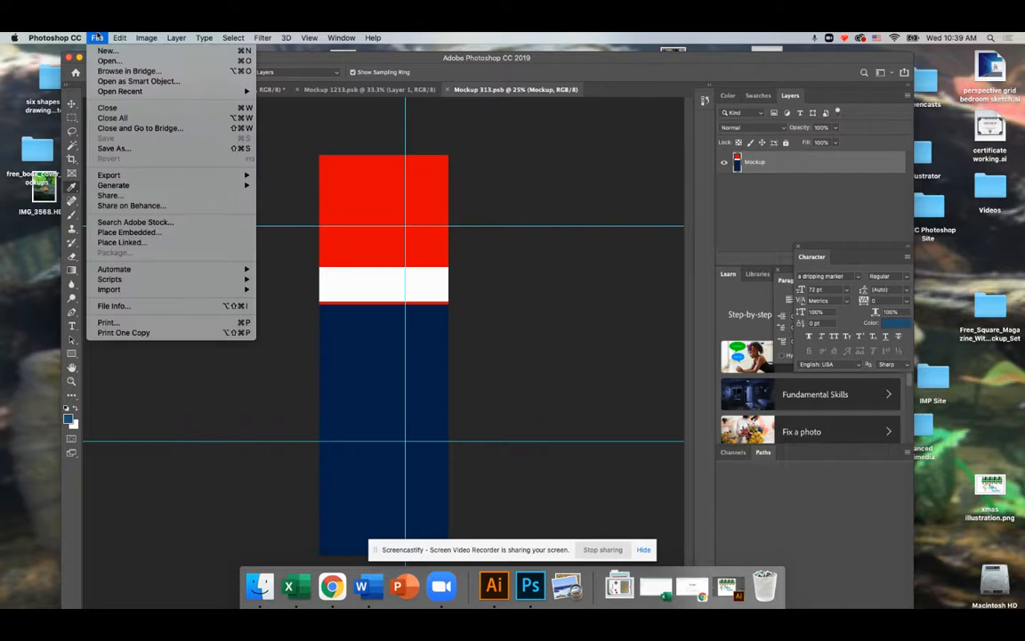
click(142, 233)
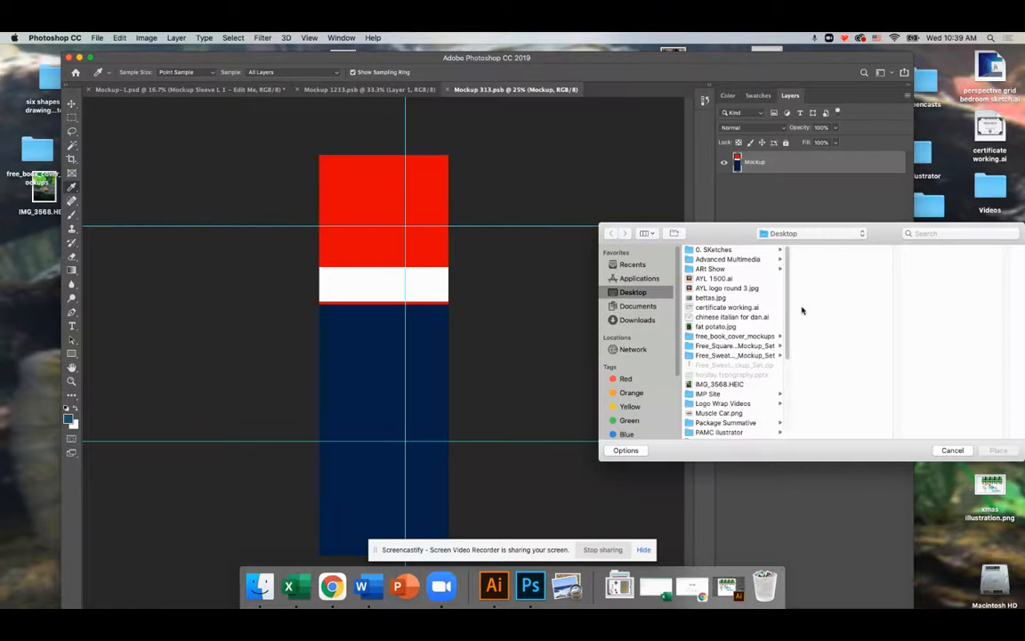
scroll(753, 435, down, 5)
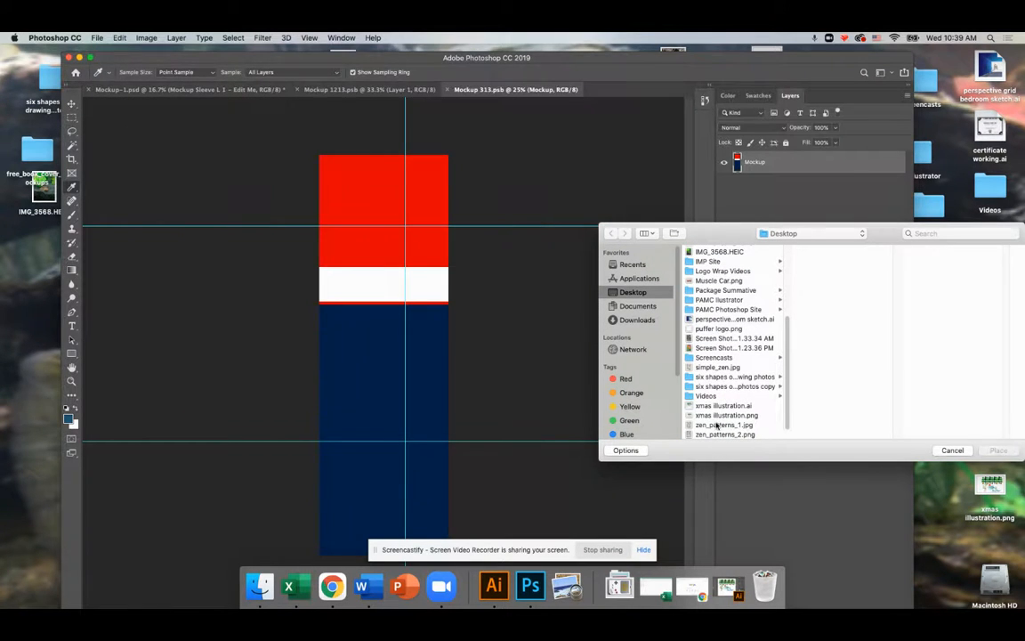
click(726, 415)
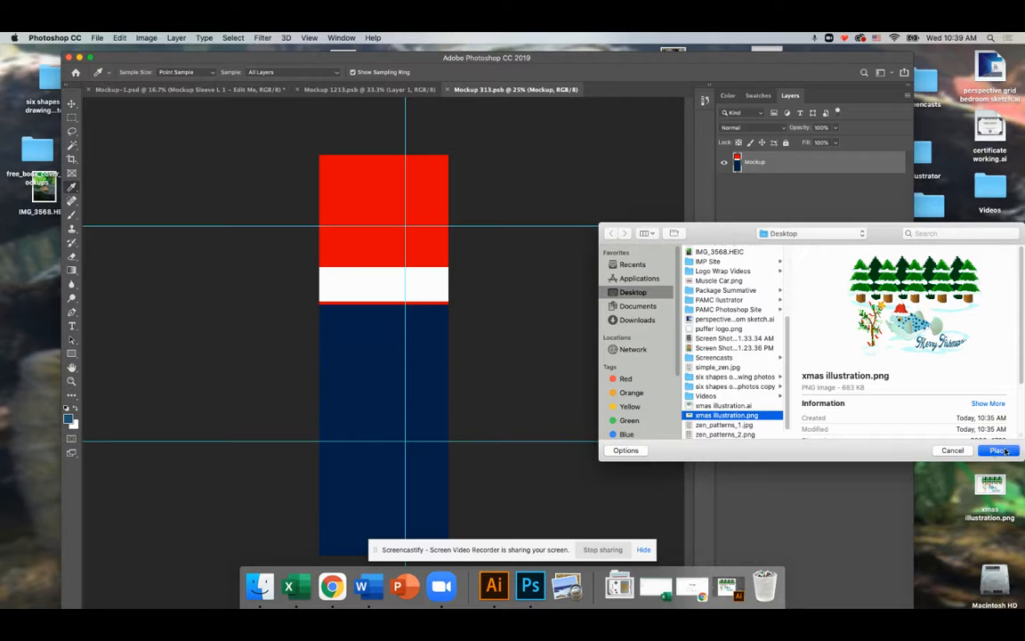
click(998, 451)
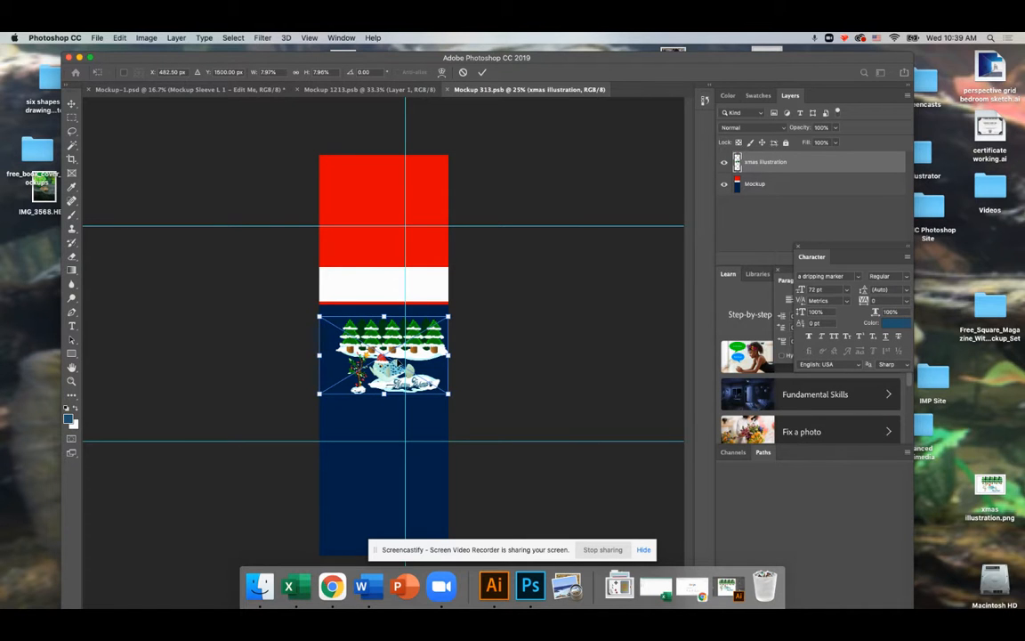
key(Escape)
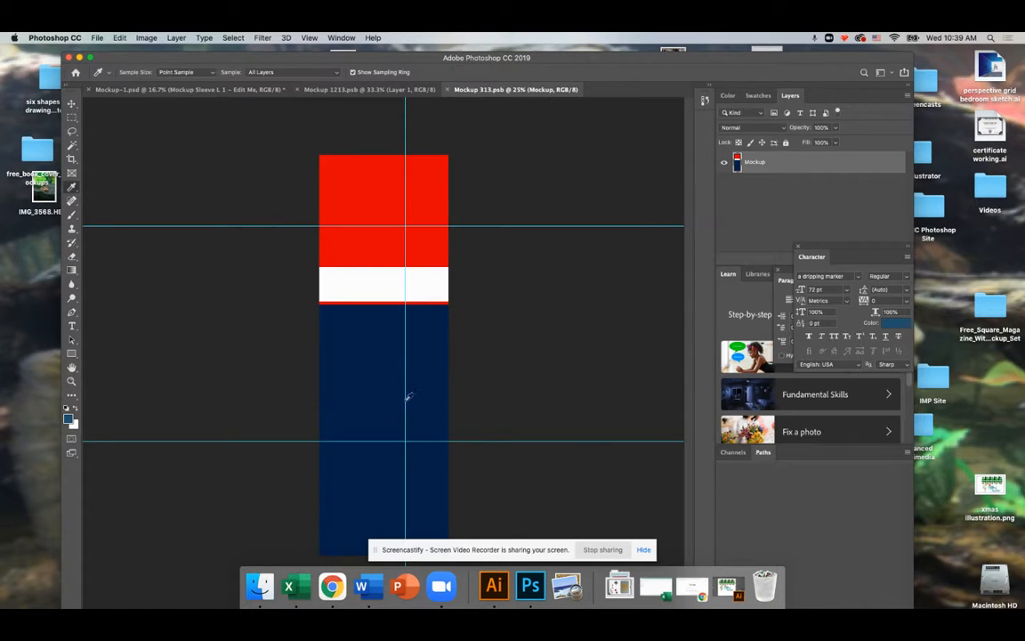
Switch to Illustrator and select the leftmost snowy tree in xmas illustration.ai.
click(501, 586)
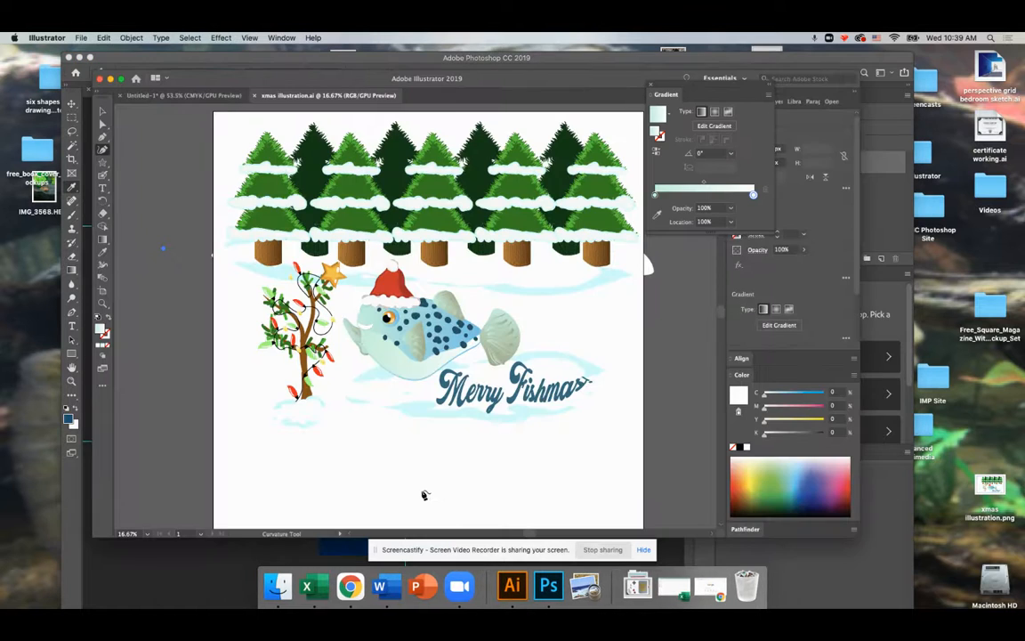
click(172, 122)
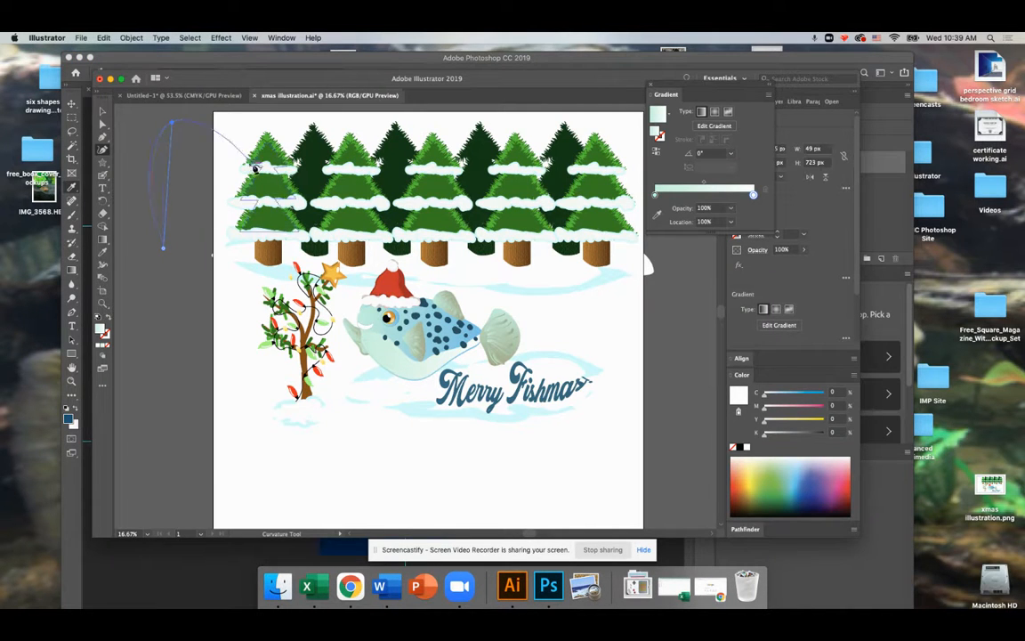
key(super+z)
click(102, 111)
click(255, 185)
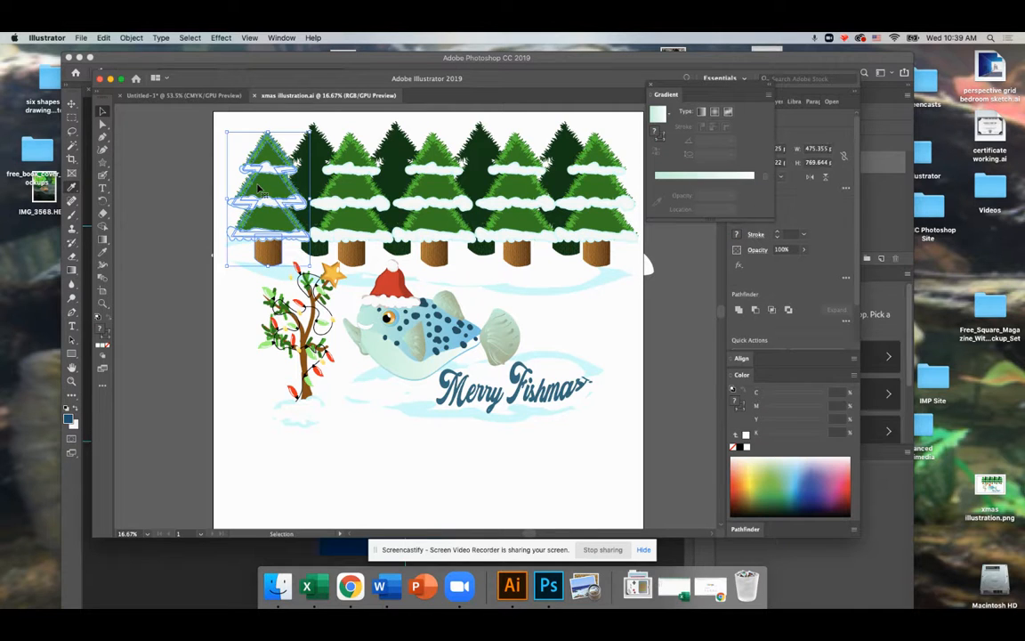
key(a)
key(v)
Return to Photoshop, select the sleeve's navy lower section, and fill it with the sweatshirt's blue in Normal mode at 100% opacity.
click(543, 587)
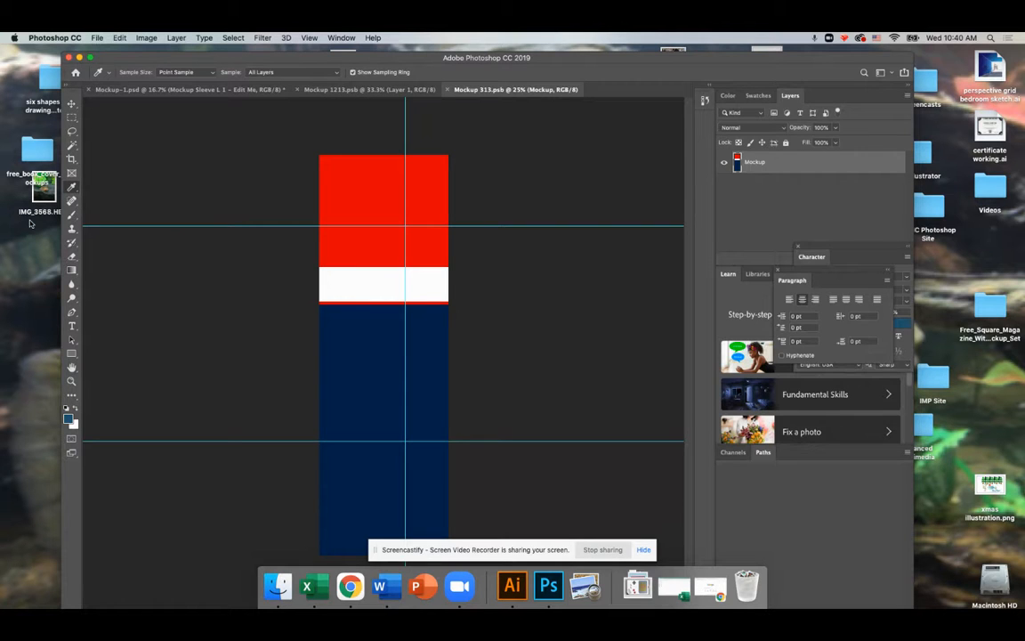
click(72, 145)
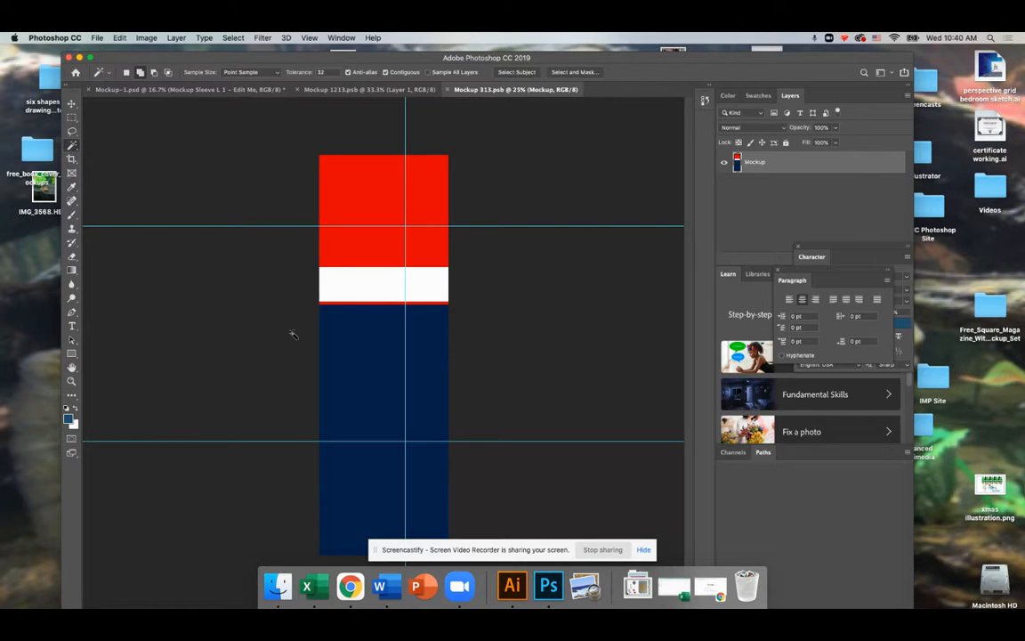
click(367, 353)
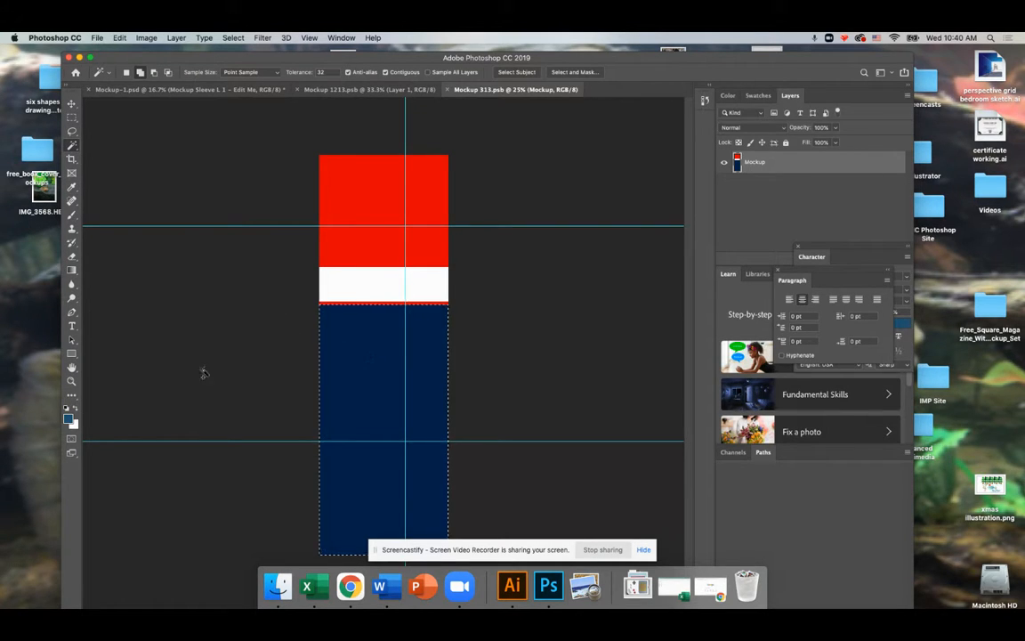
click(100, 37)
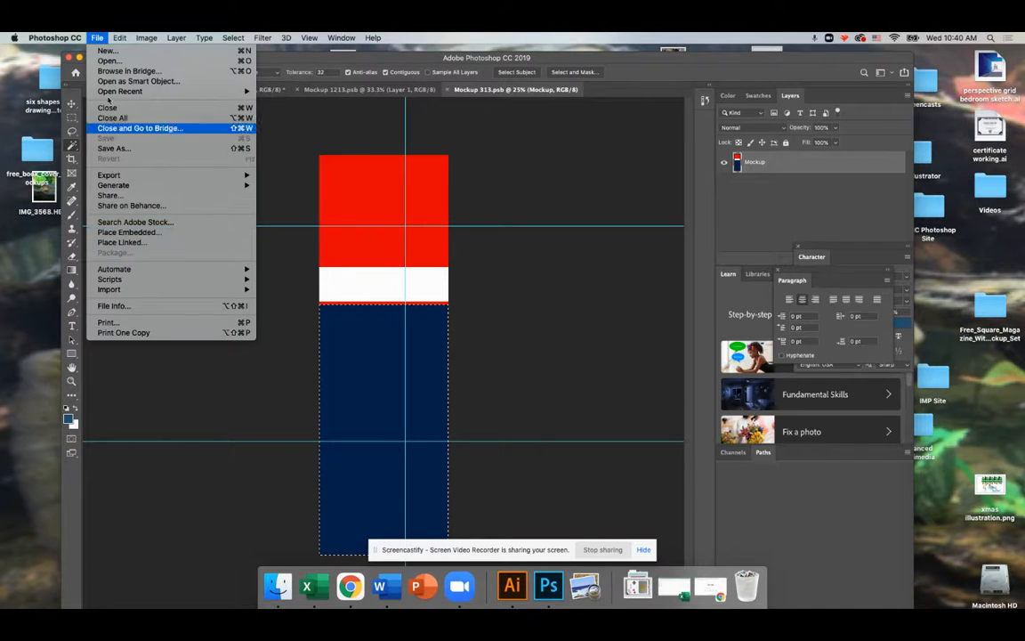
mouse_move(122, 37)
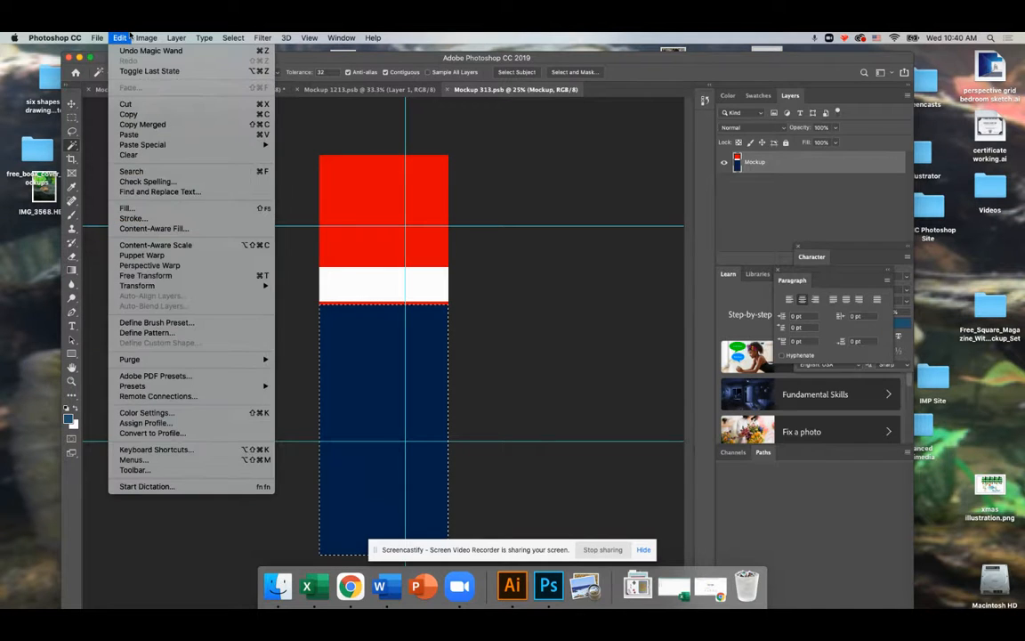
click(162, 207)
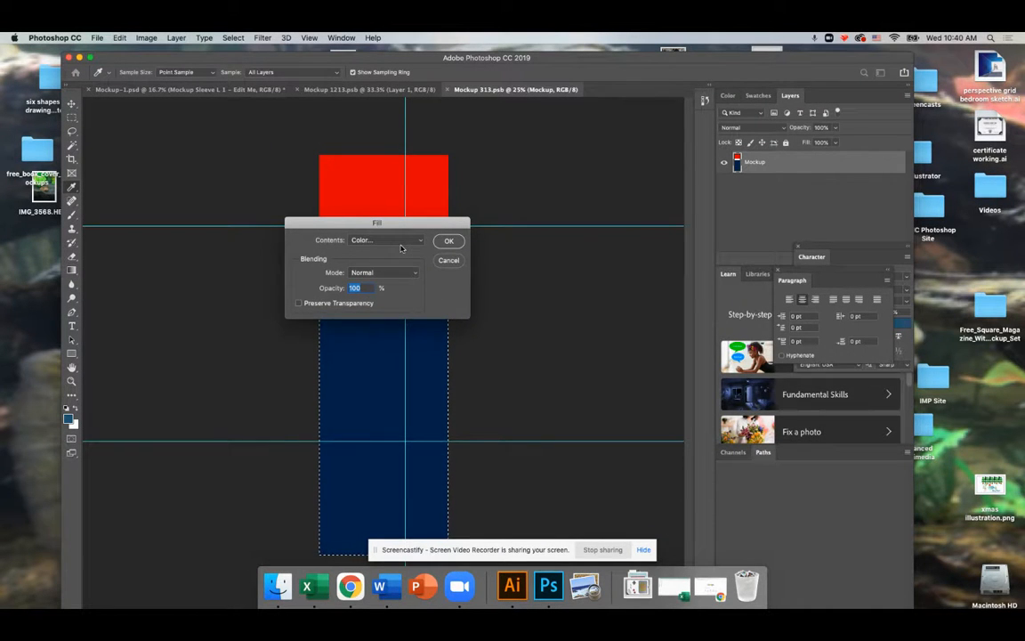
click(449, 242)
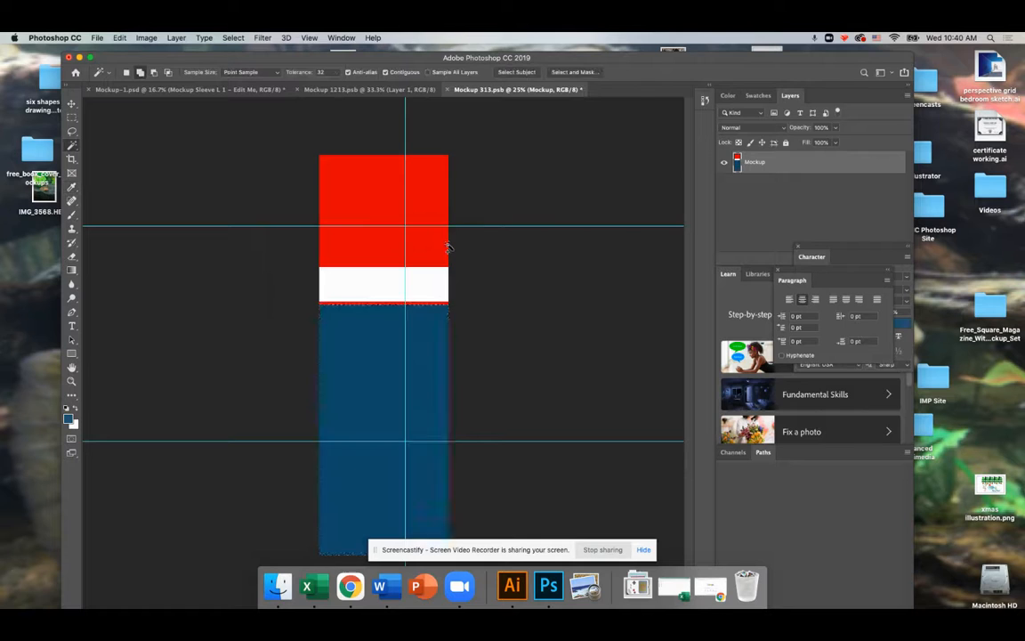
Deselect the sleeve's blue lower section, then select the red upper block and the thin red stripe beneath the white band.
click(72, 105)
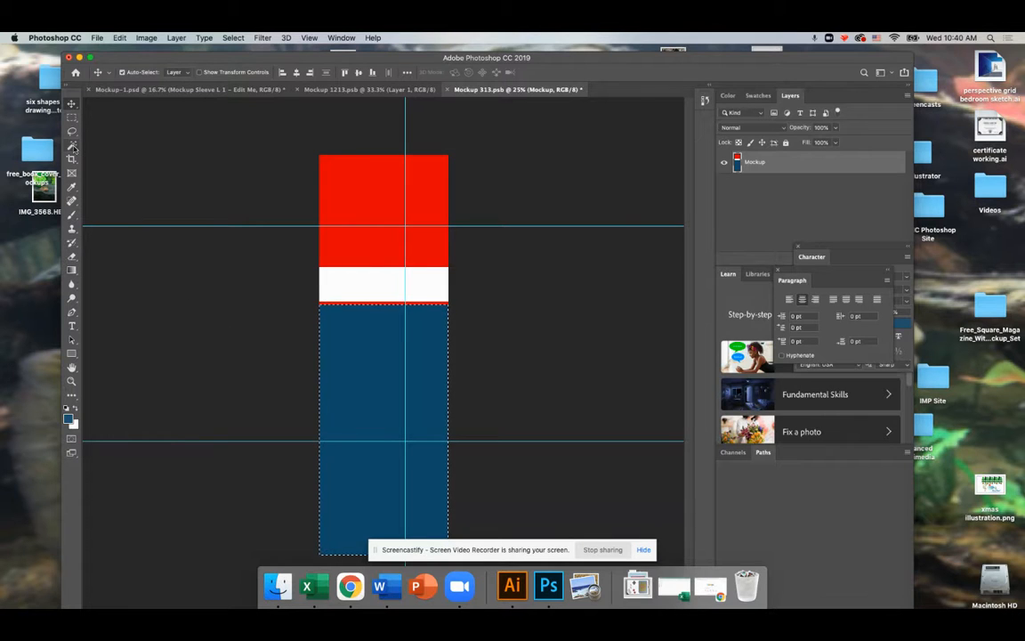
key(w)
key(super+d)
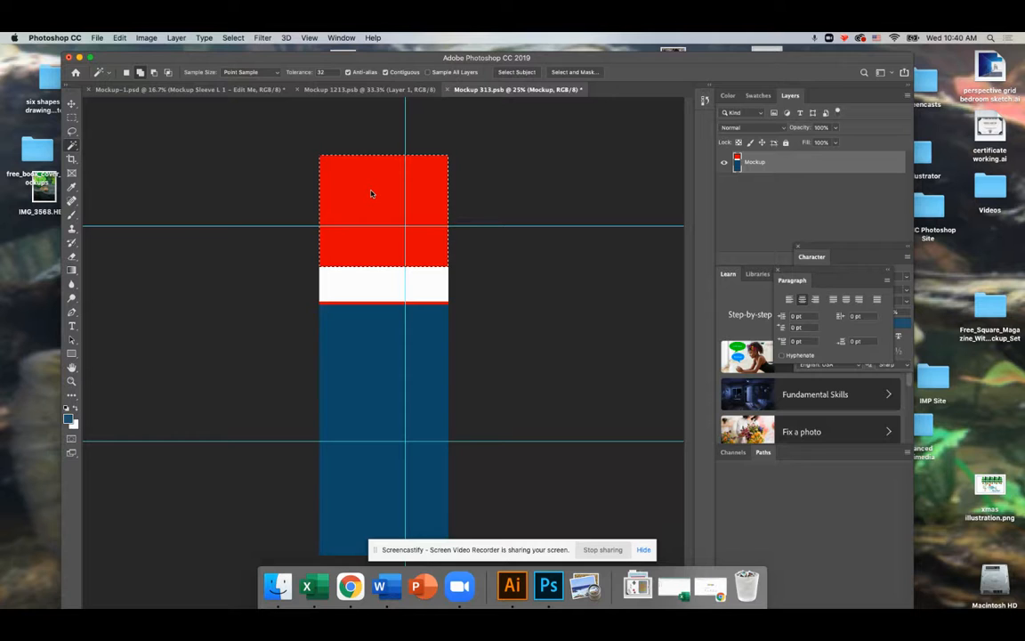
shift+click(346, 304)
Sample the fish's light blue #66c6ea in Mockup 1213.psb and return to Mockup 313.psb.
click(361, 90)
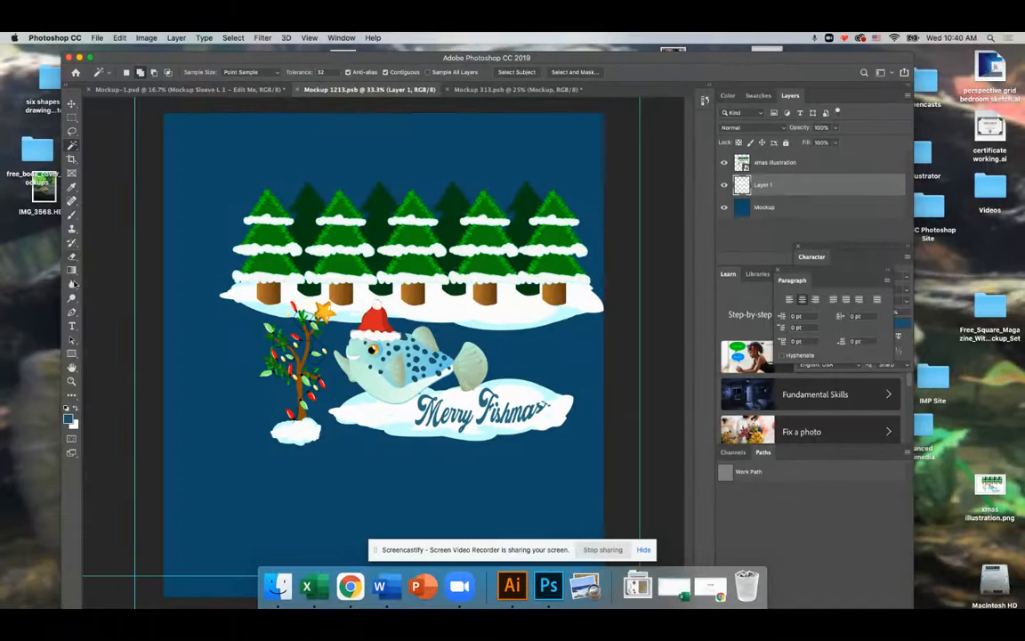
click(72, 187)
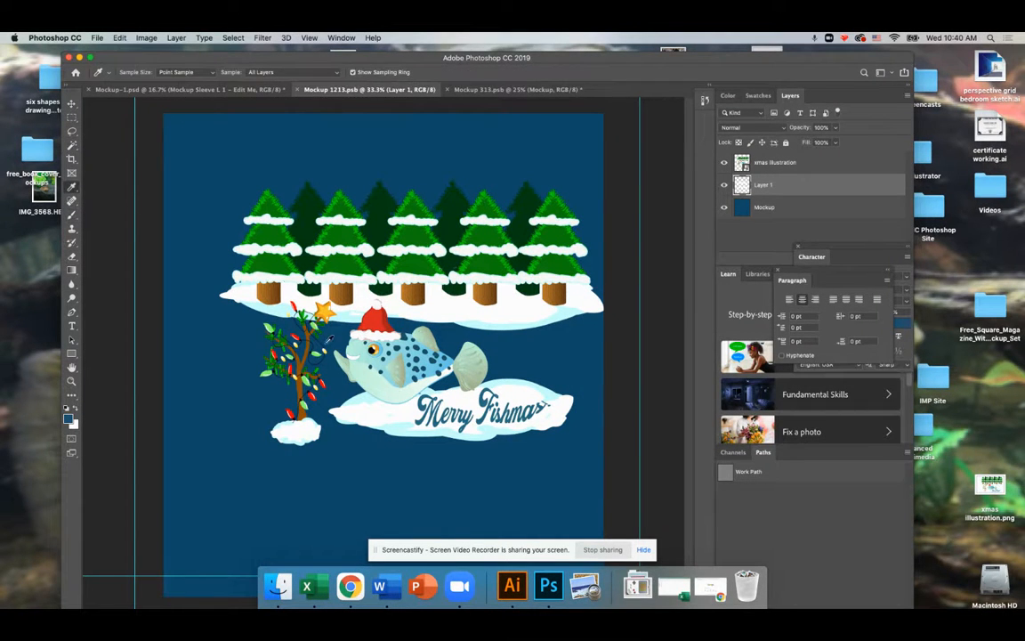
click(453, 355)
click(472, 89)
Try to fill the selected red areas with the sampled light blue in Normal mode at 100% opacity.
click(120, 38)
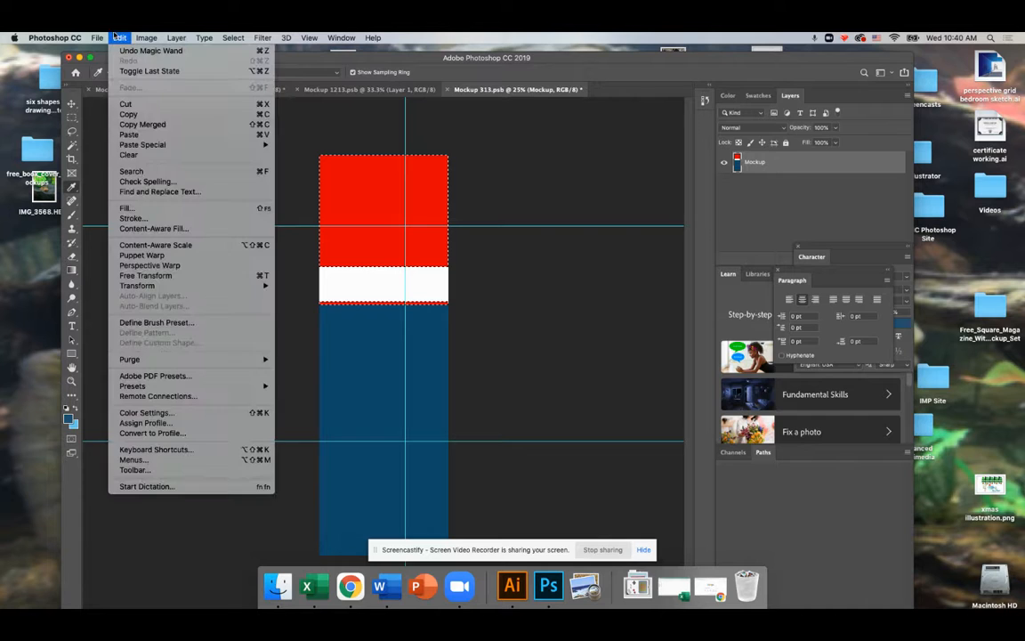
click(150, 211)
click(441, 243)
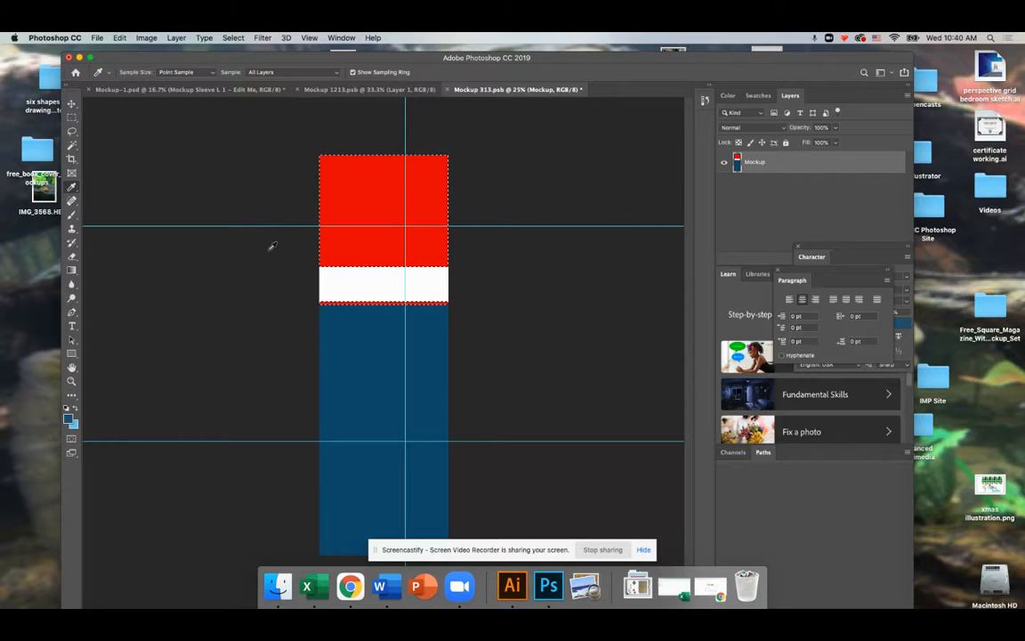
click(114, 36)
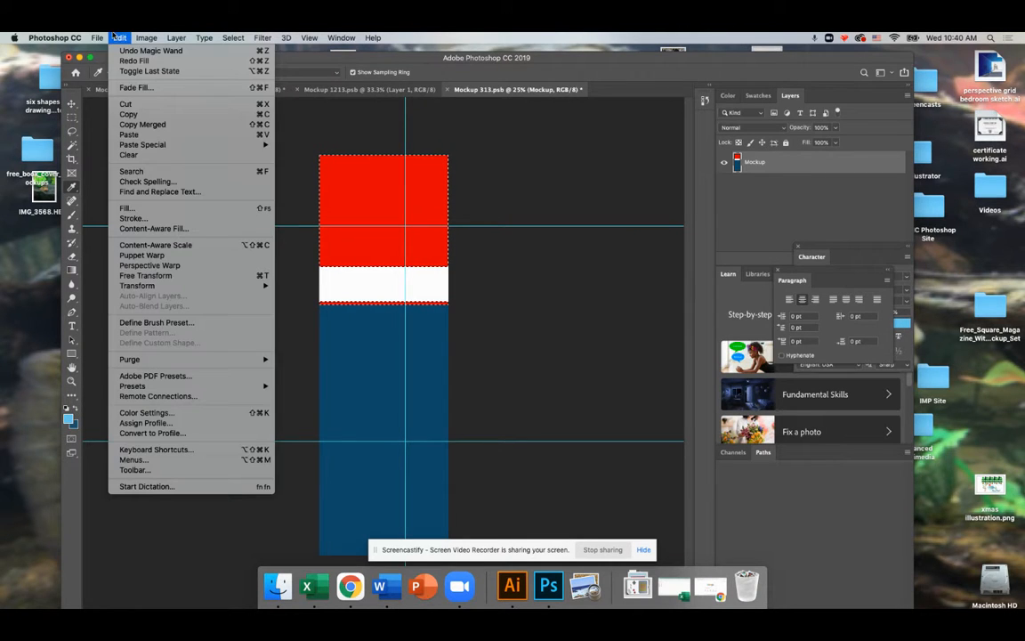
click(144, 209)
click(449, 242)
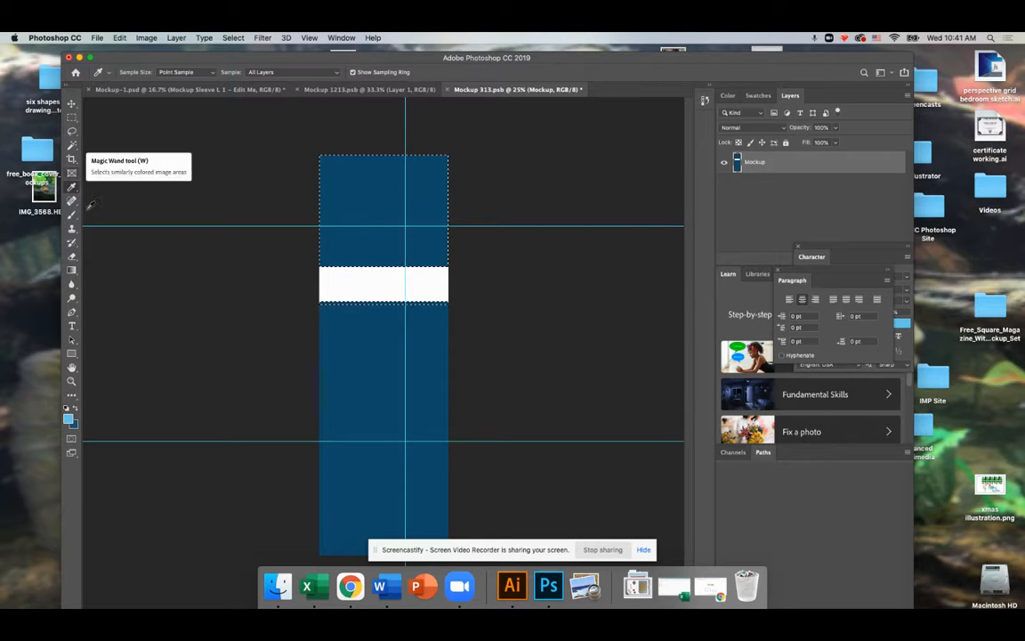
Fill the selected upper block and thin stripe with custom color #66c6ea in Normal mode at 100% opacity.
click(69, 418)
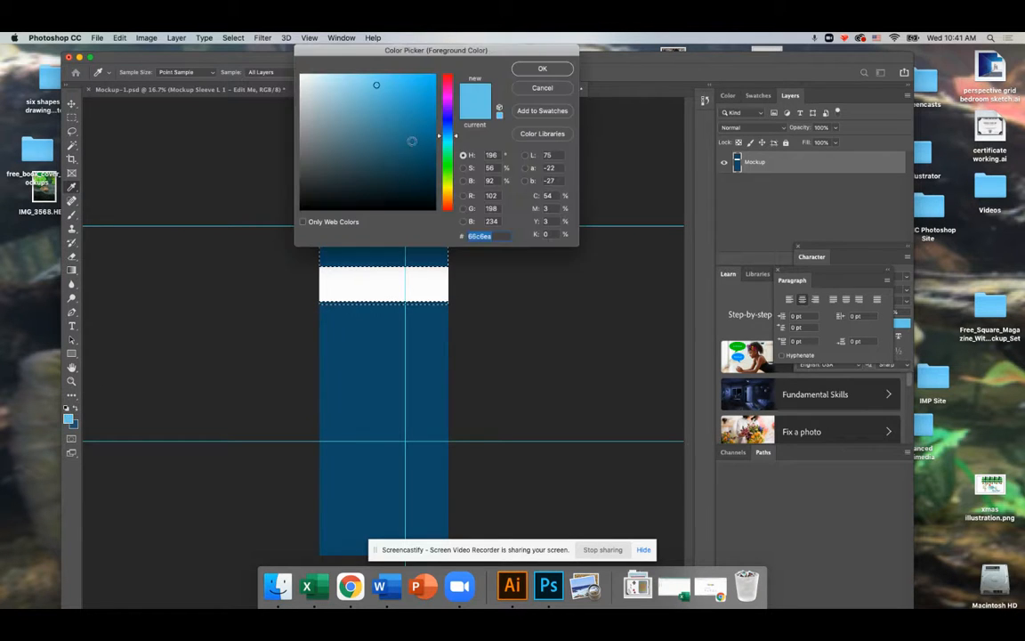
click(558, 87)
click(145, 37)
mouse_move(119, 38)
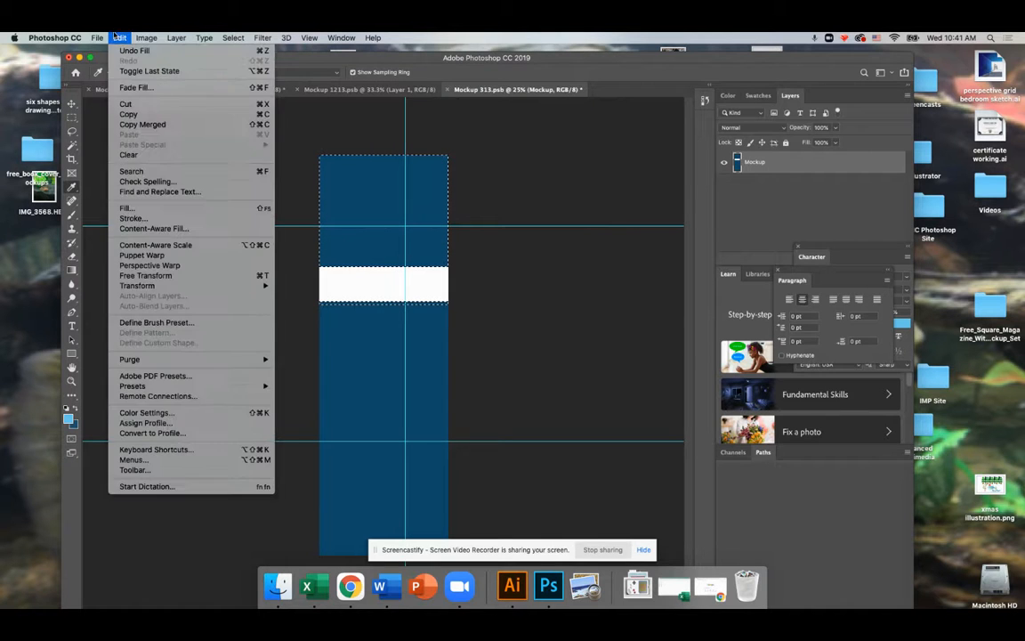
click(132, 210)
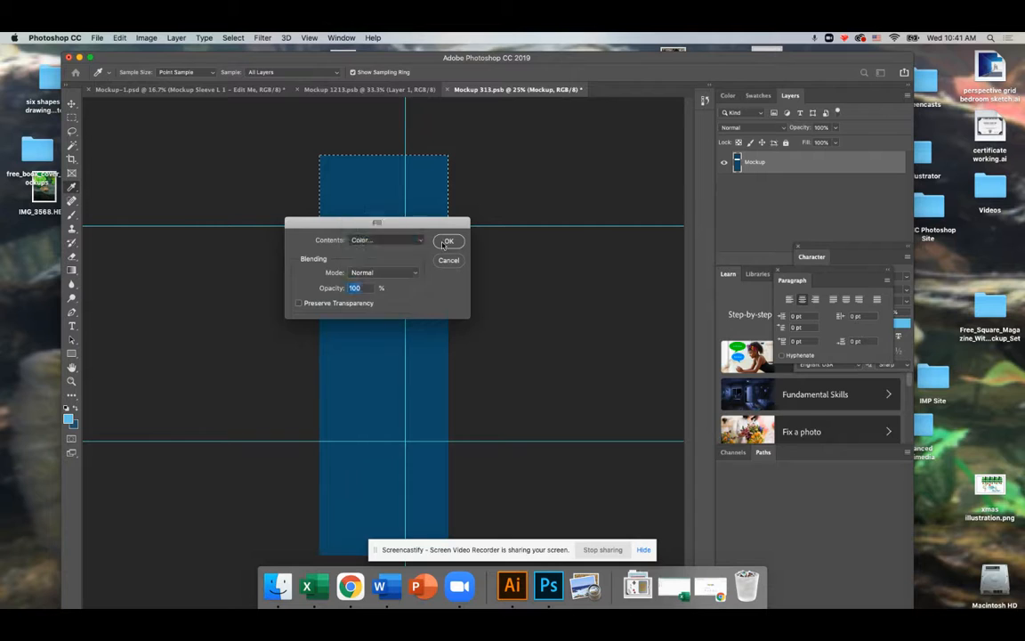
text(66c6ea)
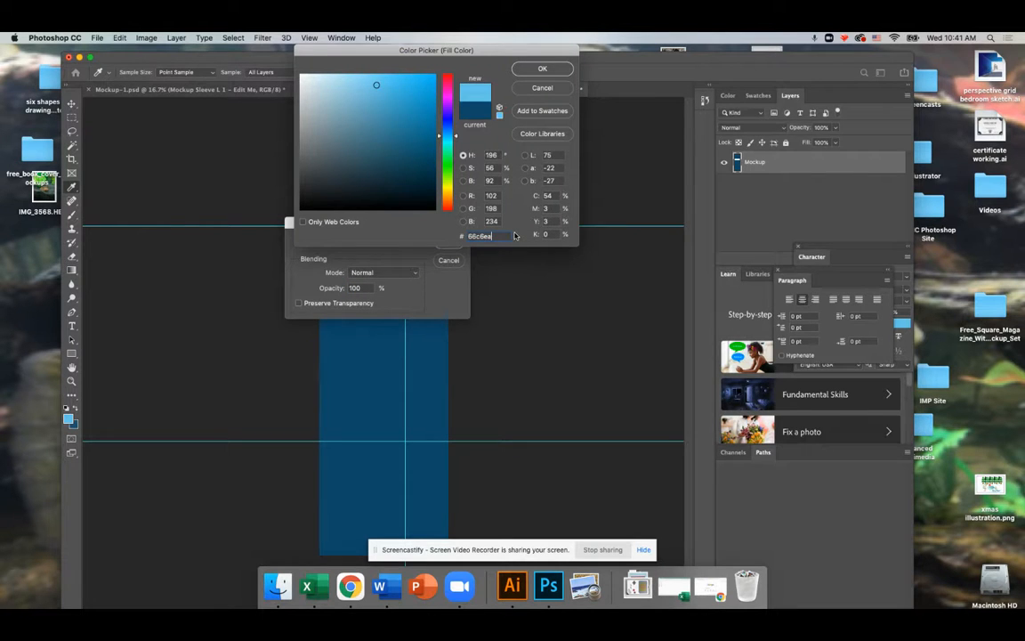
click(543, 68)
click(449, 240)
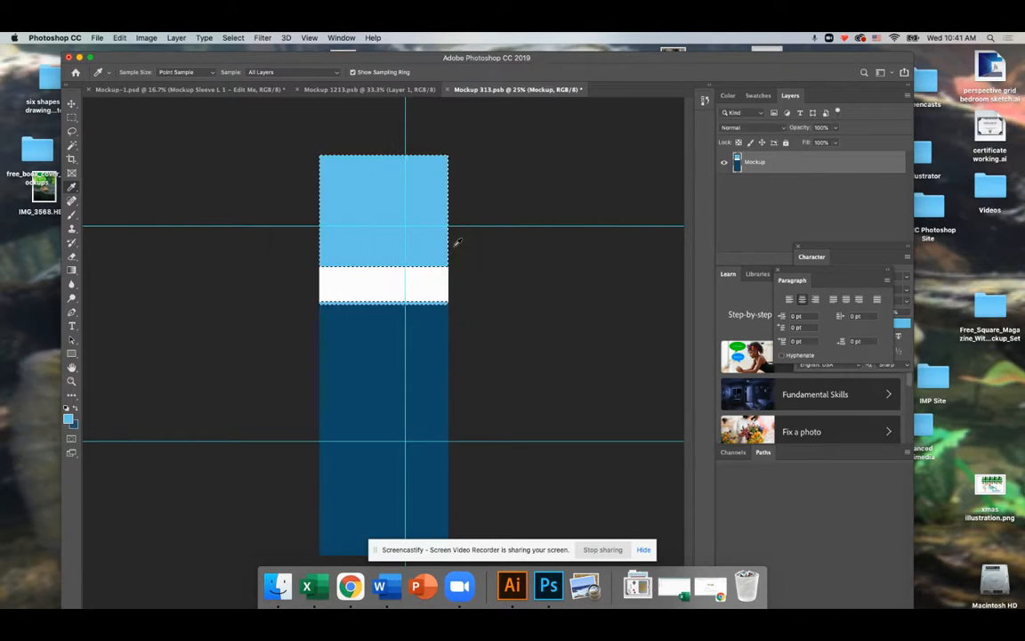
Select only the white band and set the foreground color to dark red #8e2119.
click(71, 104)
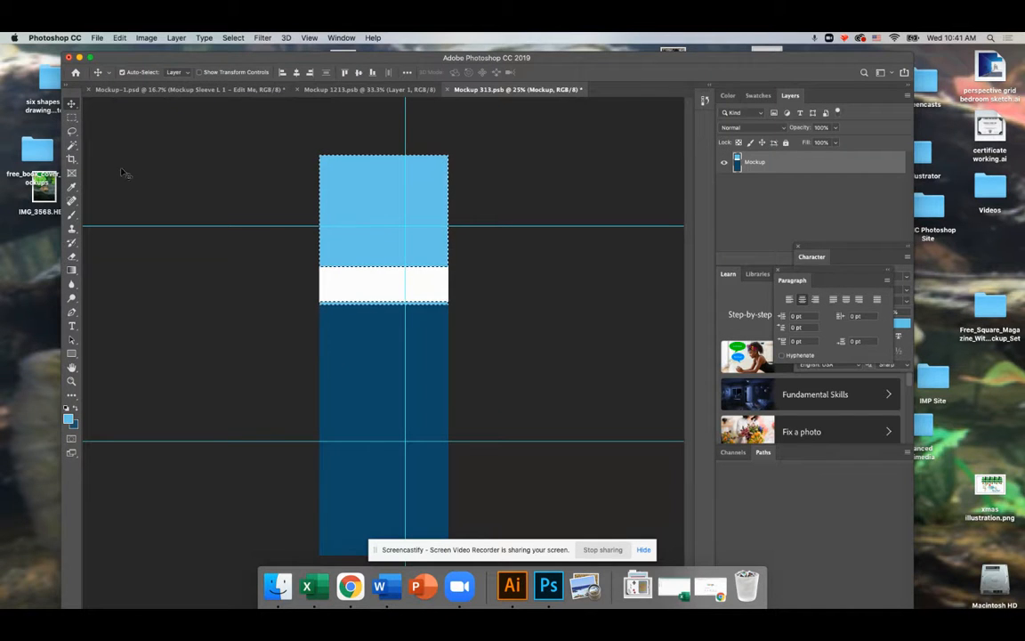
click(71, 145)
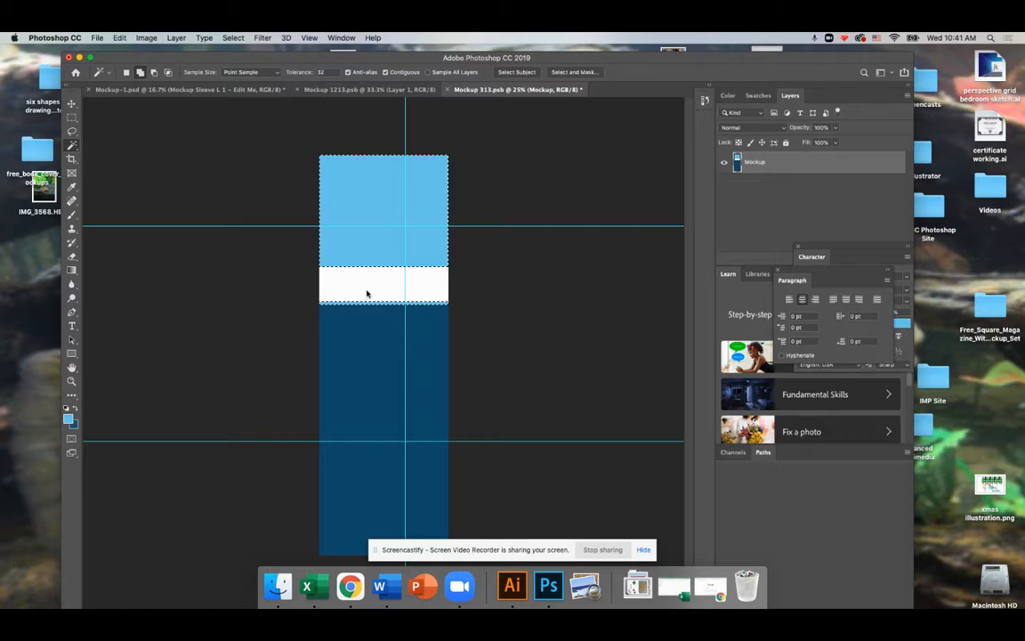
key(super+d)
click(67, 417)
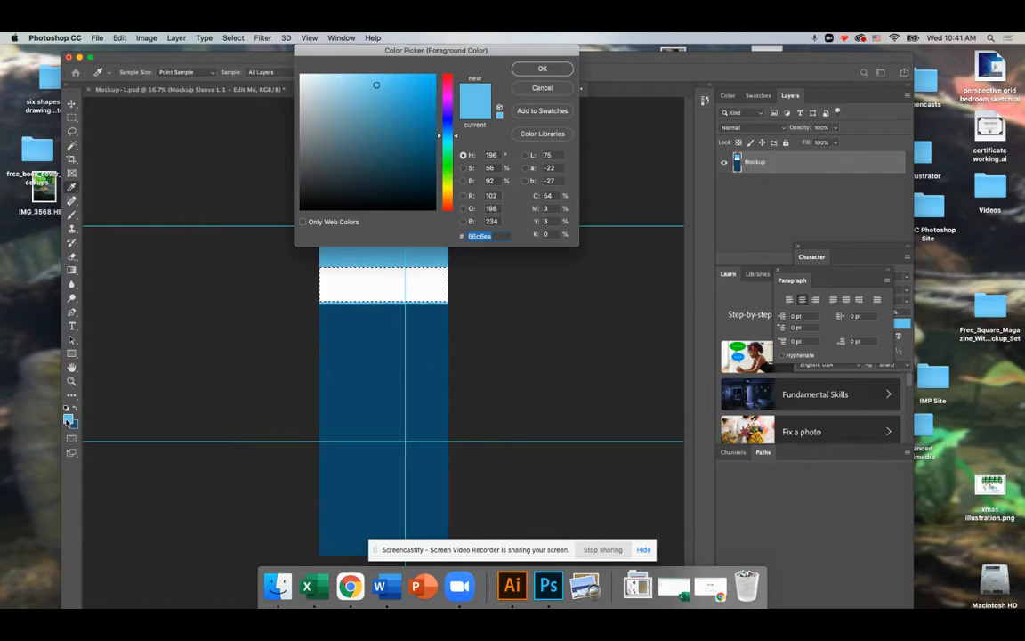
click(448, 207)
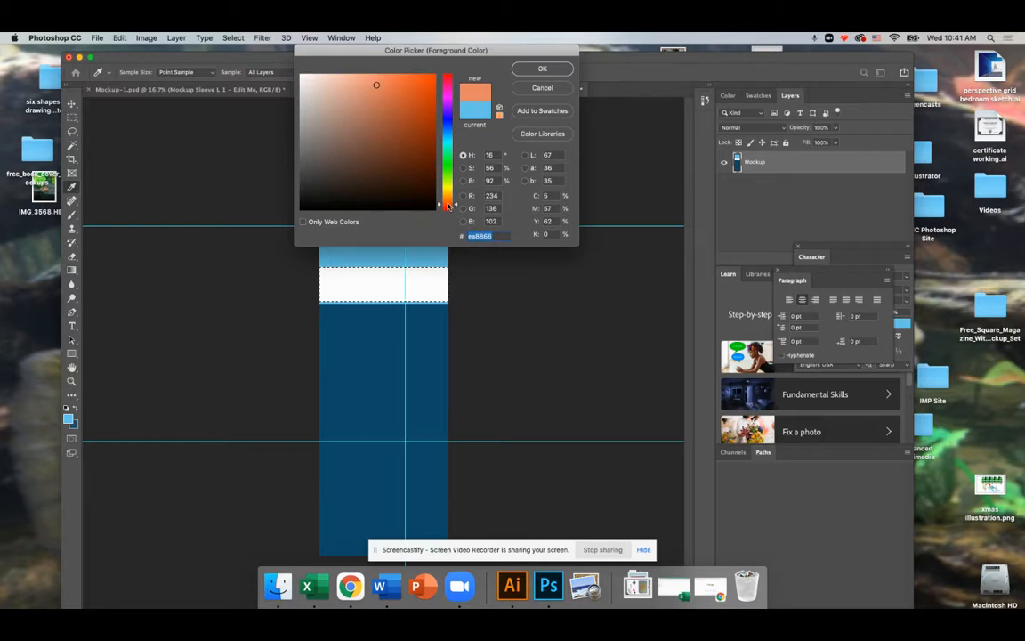
drag(409, 119, 413, 134)
click(543, 69)
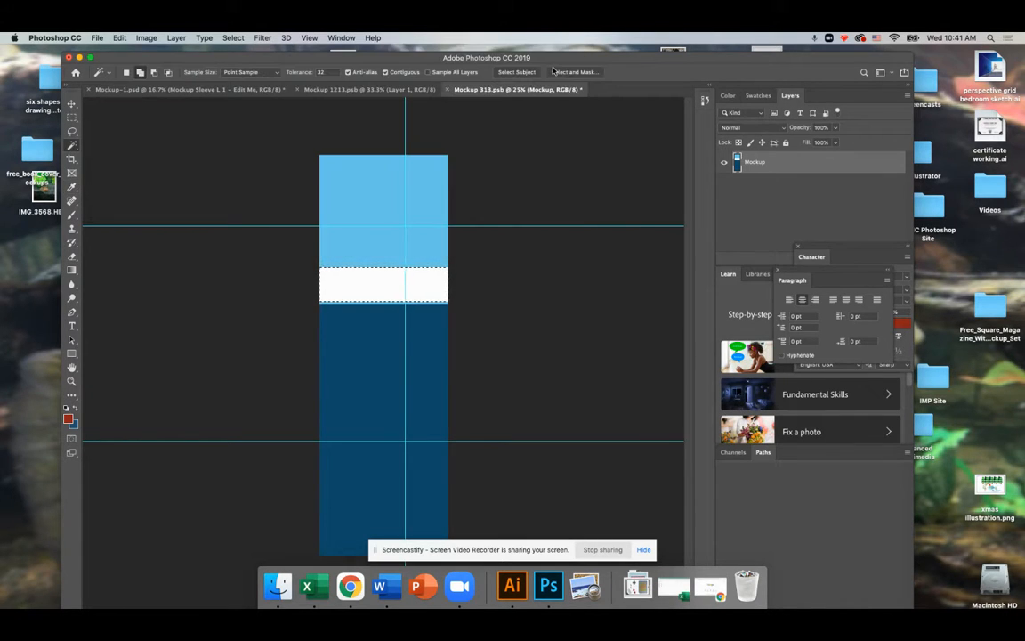
Try to fill the white band with the dark red in Normal mode at 100% opacity.
click(119, 38)
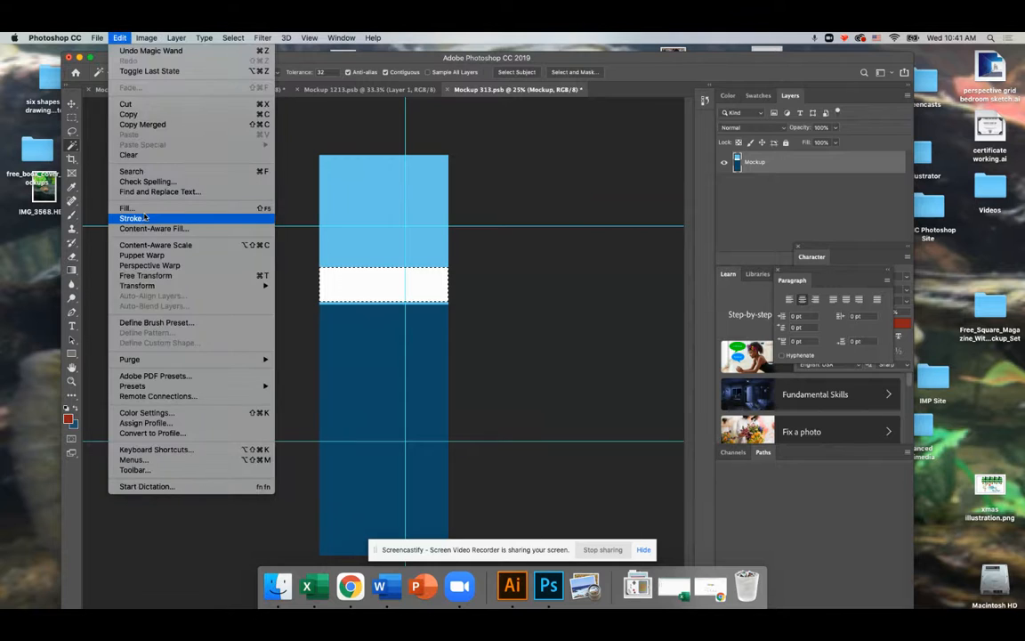
click(134, 210)
click(583, 229)
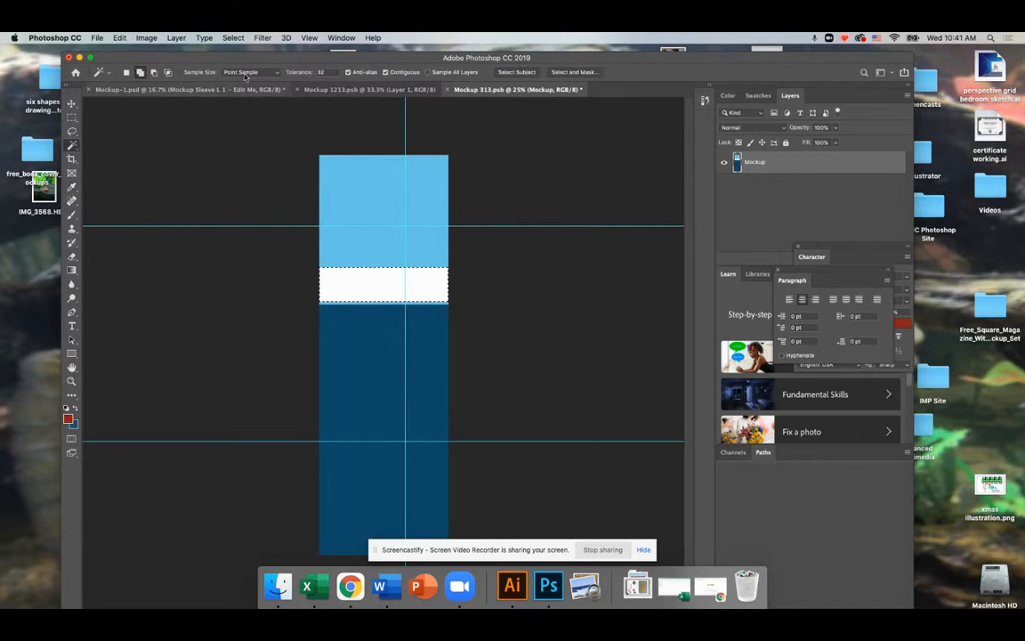
click(135, 37)
mouse_move(119, 37)
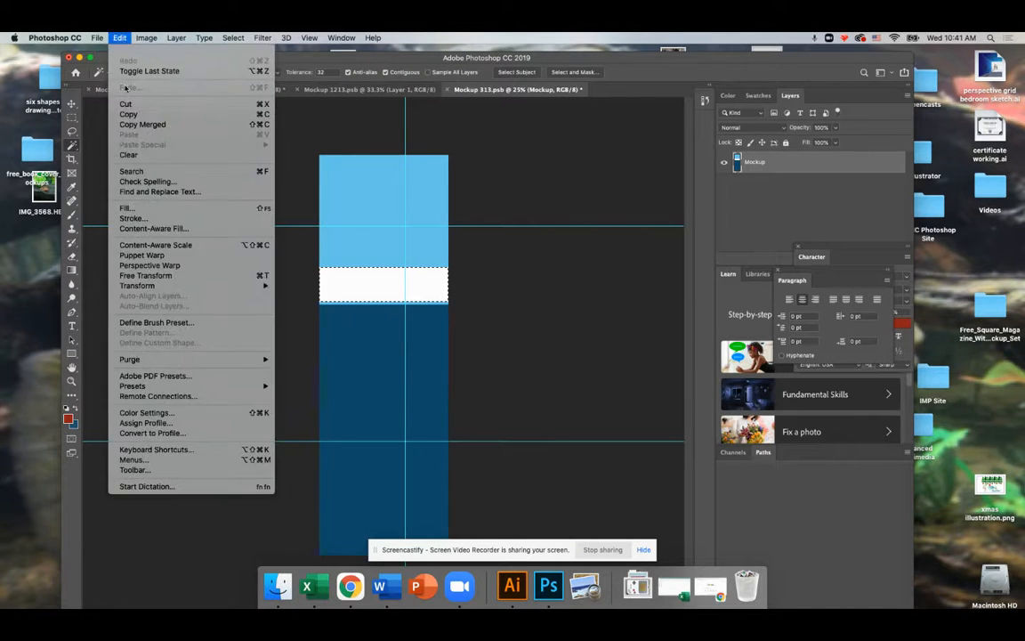
click(167, 208)
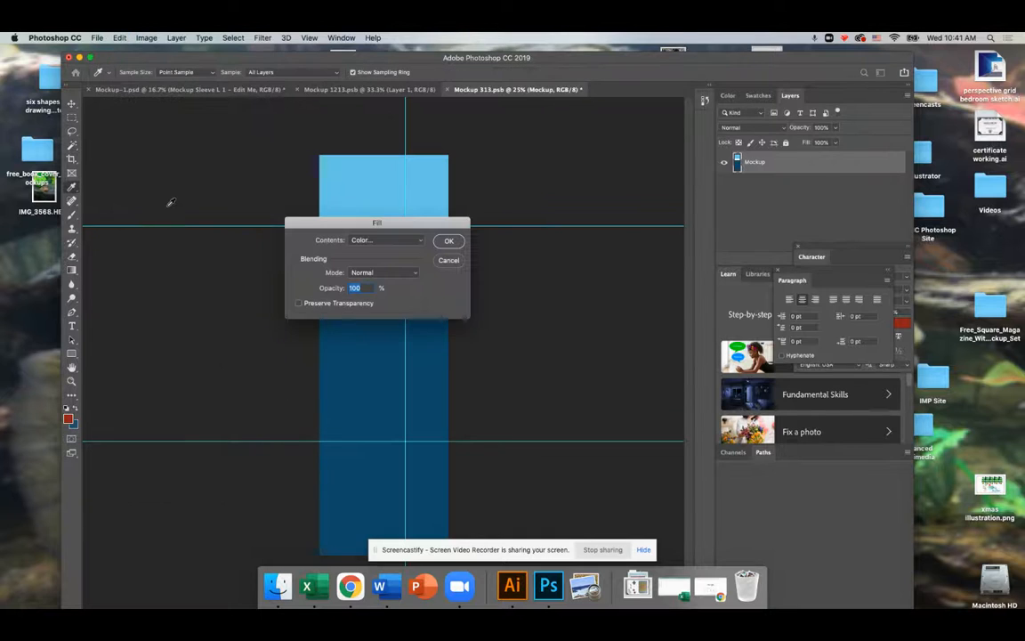
click(448, 241)
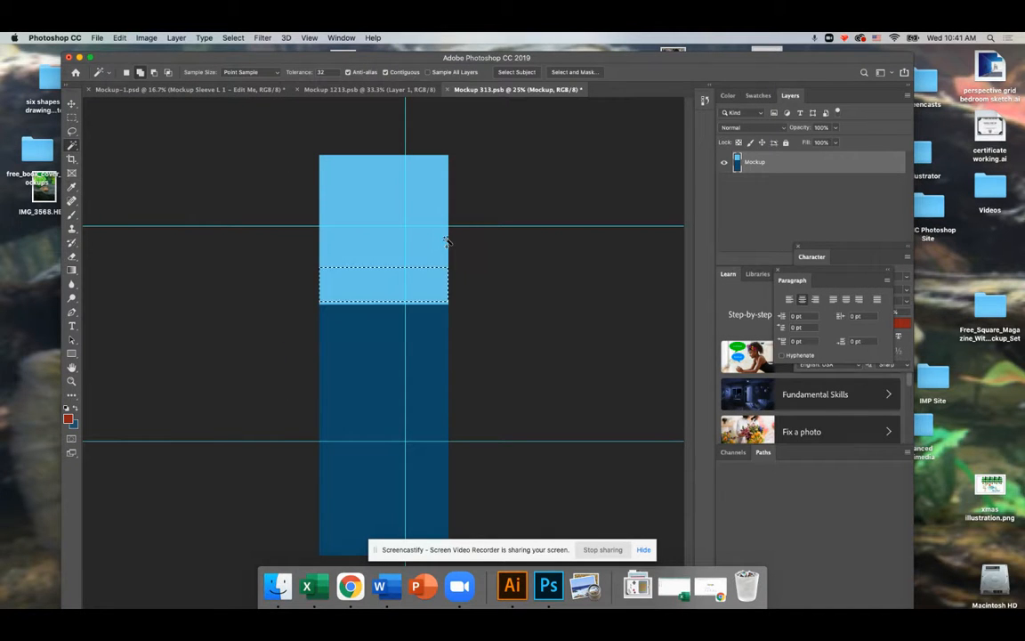
Fill the selected band with the foreground color #8e2119, then clear the selection.
click(67, 418)
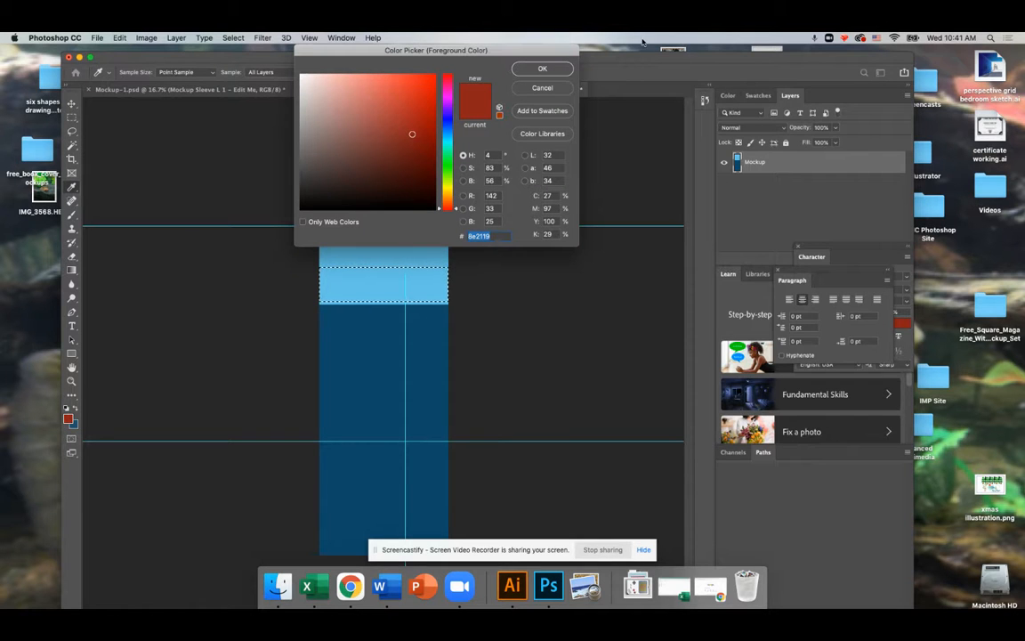
click(541, 70)
click(146, 38)
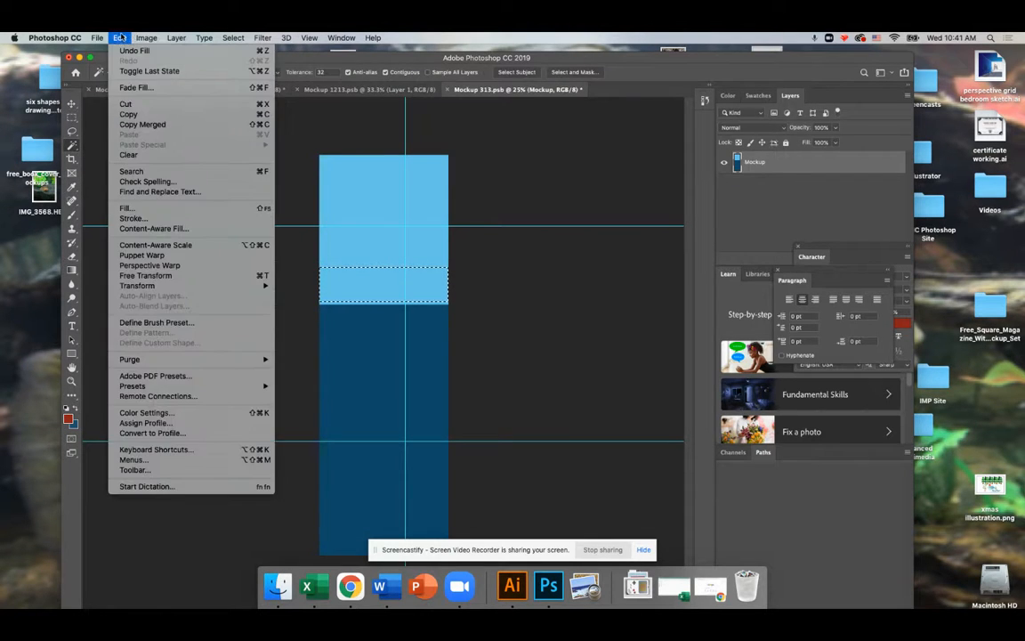
click(158, 210)
click(387, 239)
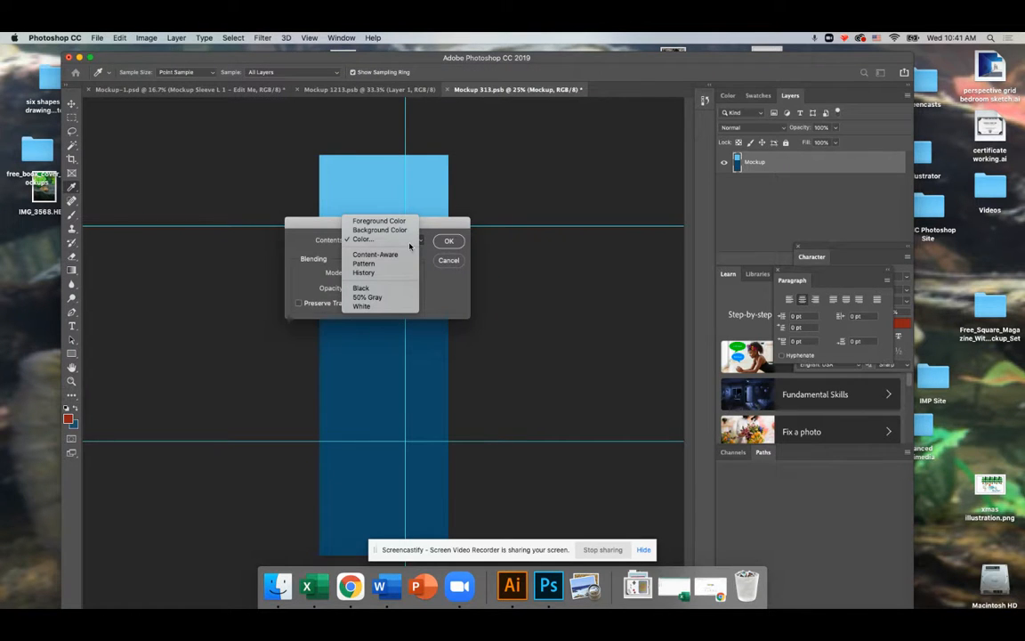
click(381, 220)
click(449, 241)
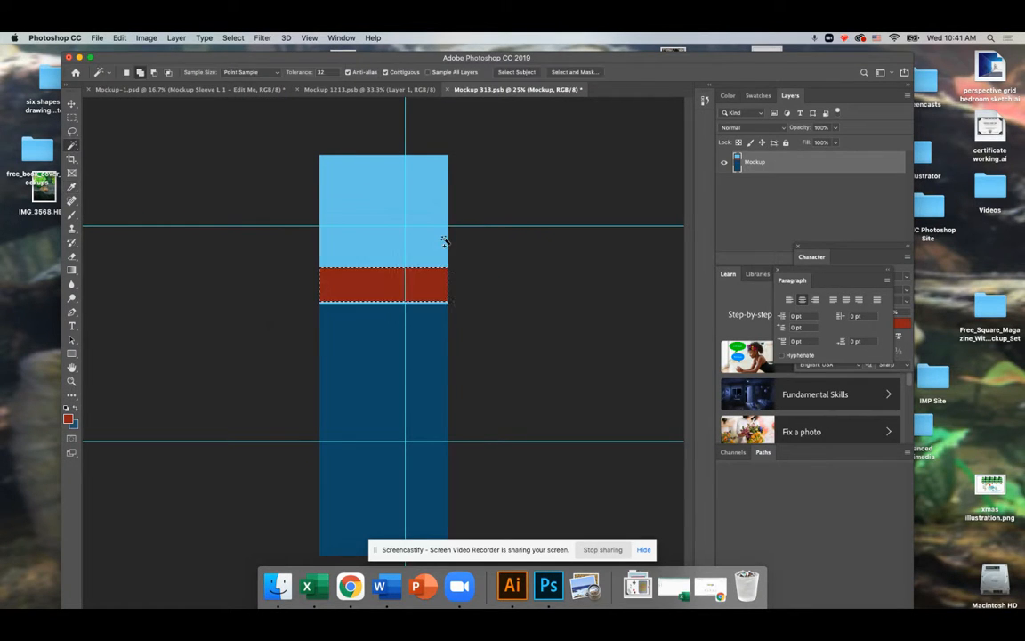
click(72, 118)
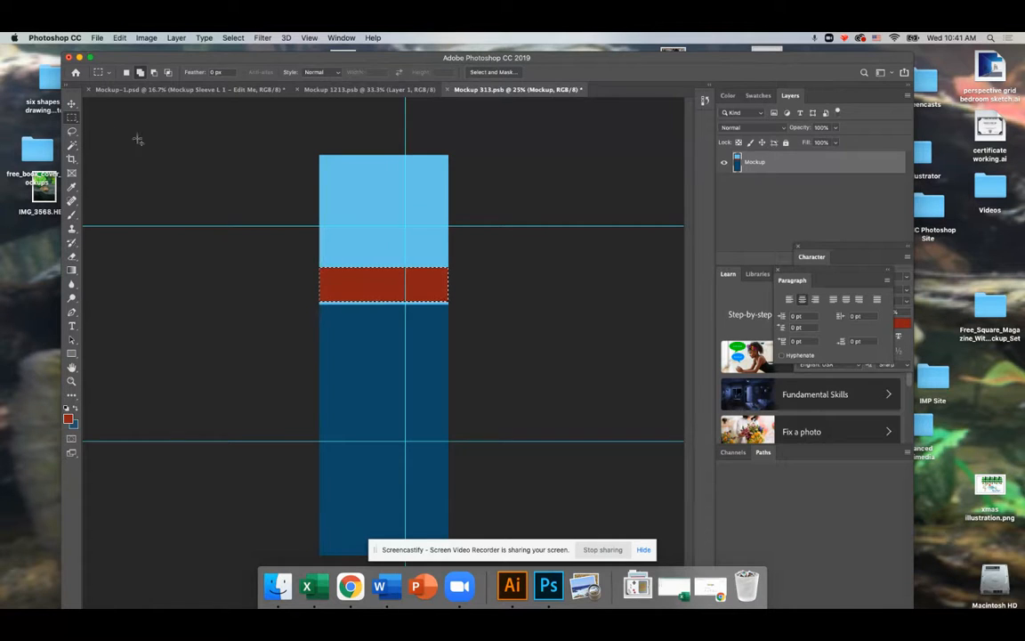
click(73, 103)
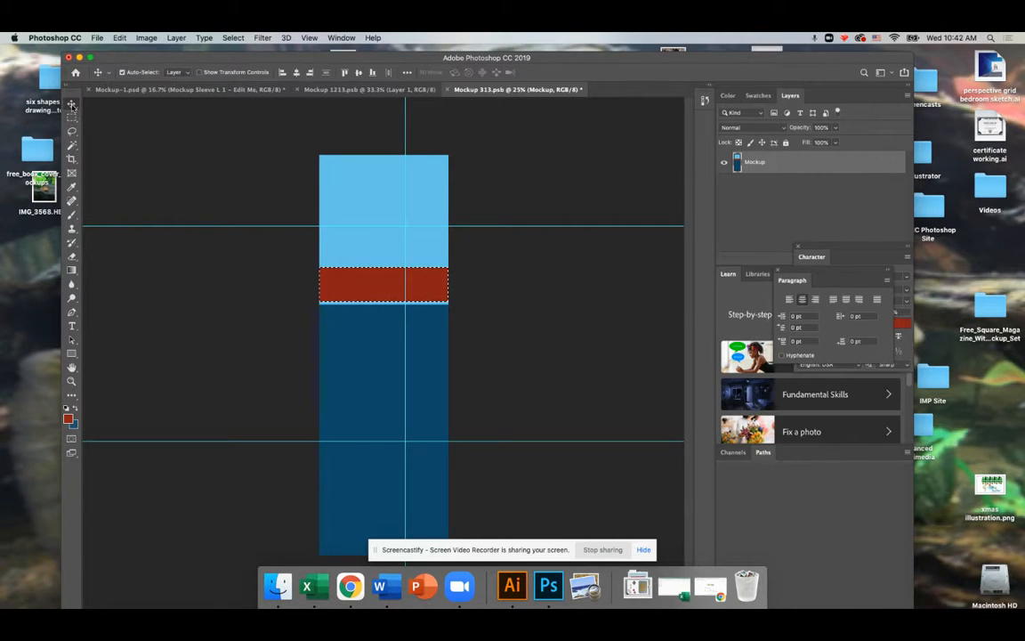
key(m)
key(super+d)
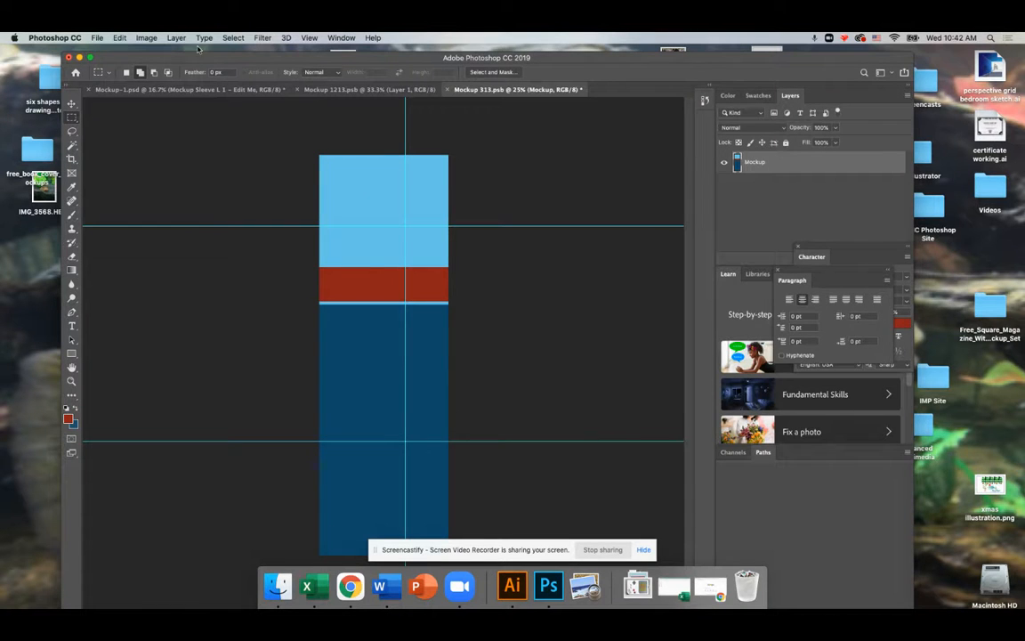
Save the sleeve artwork Mockup 313.psb and switch to Mockup-1.psd to view the updated sweatshirt.
click(94, 37)
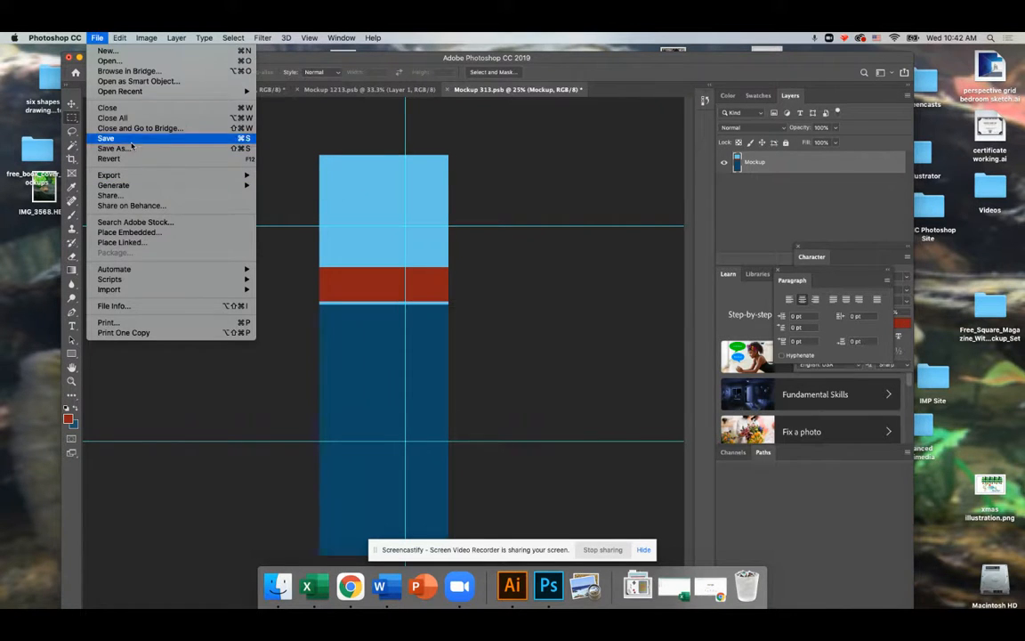
click(132, 141)
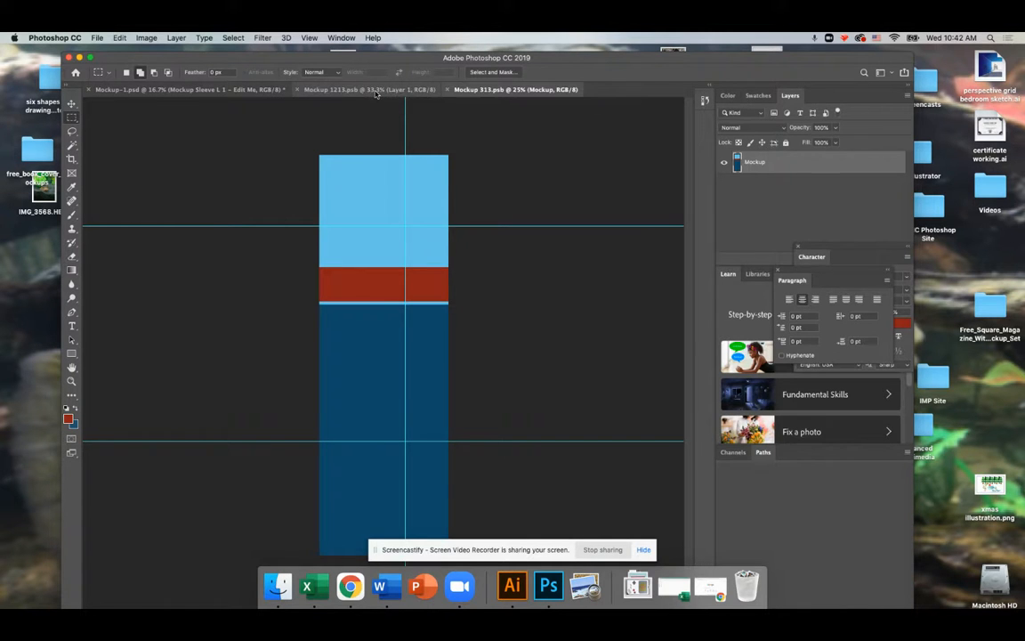
click(338, 89)
click(212, 92)
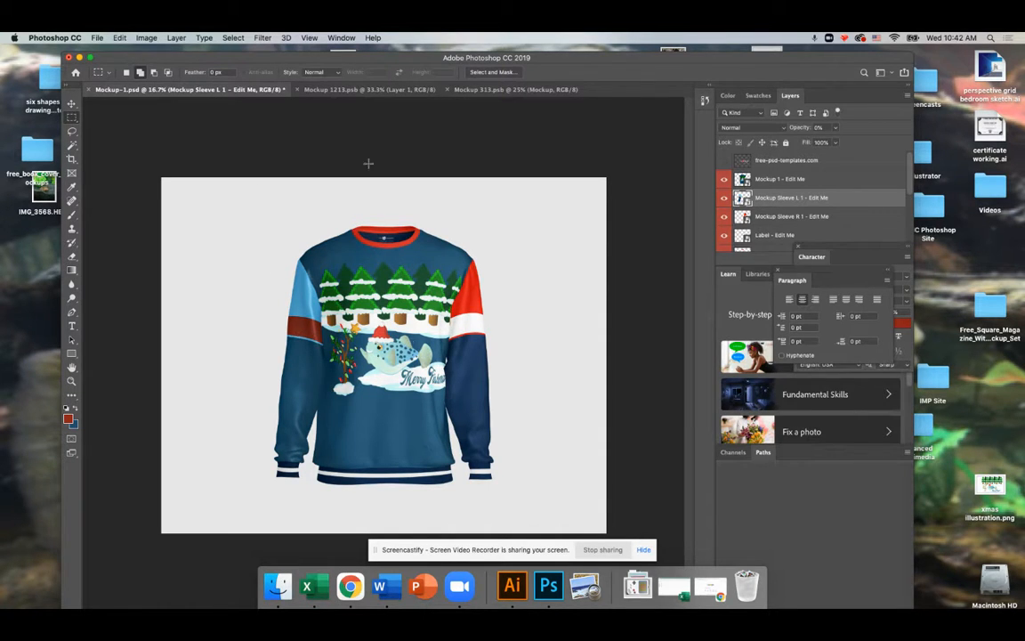
In Mockup 313.psb, select the dark red band with the Magic Wand and set the foreground color to white #ffffff.
click(515, 90)
click(73, 146)
click(365, 290)
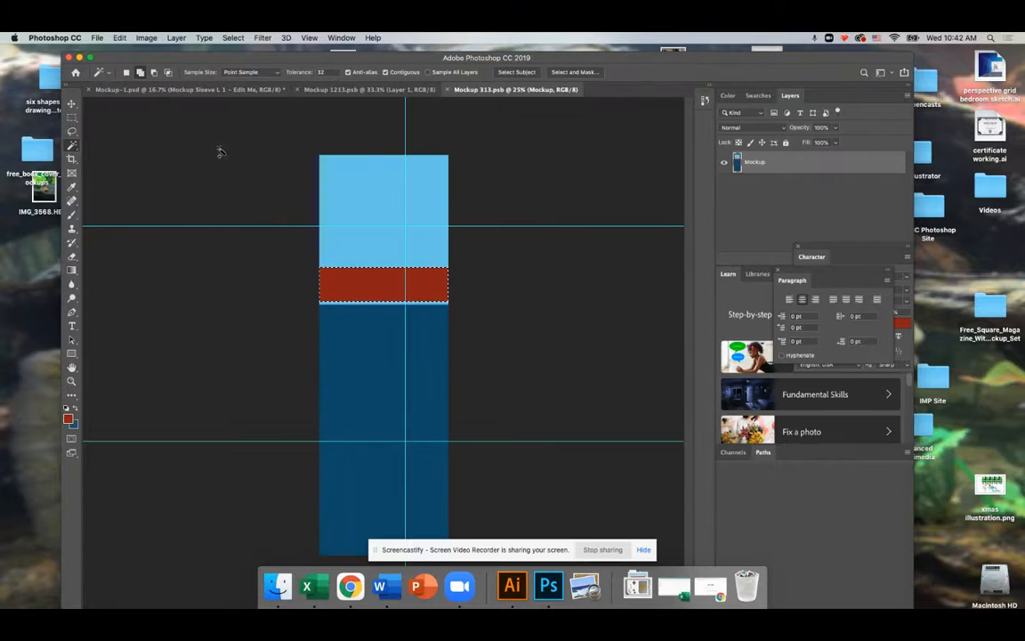
click(68, 418)
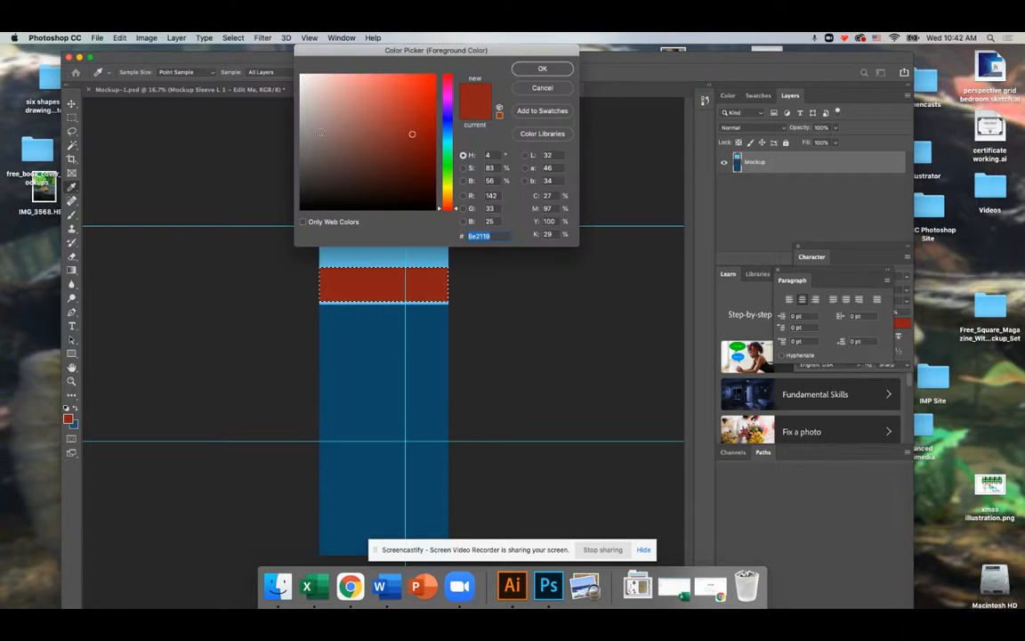
click(302, 74)
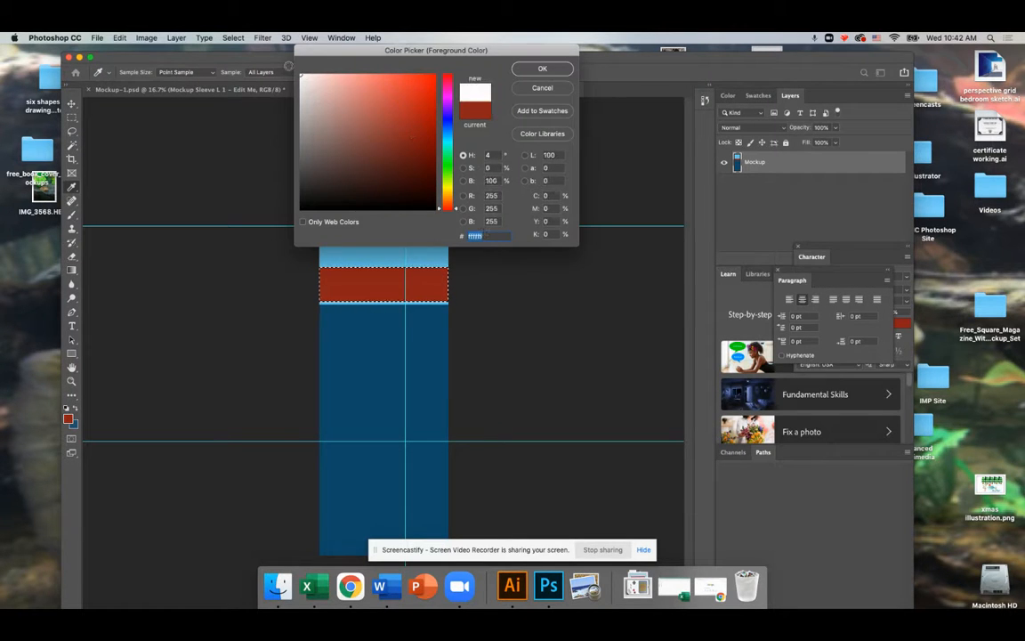
click(560, 74)
Fill the selected sleeve band with the foreground color in Normal mode at 100% opacity.
click(177, 37)
mouse_move(121, 38)
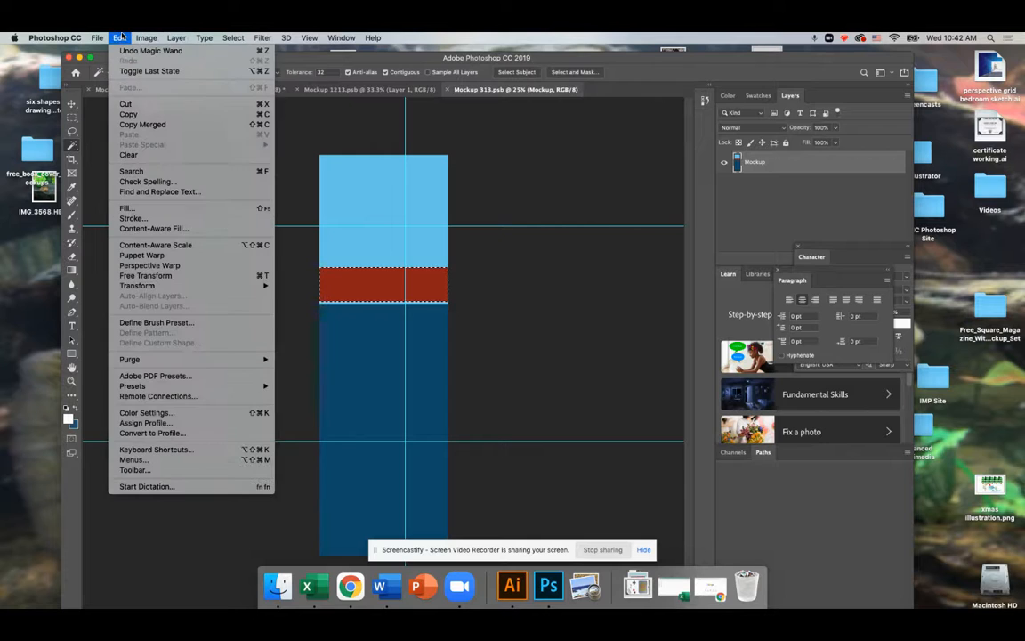
click(128, 207)
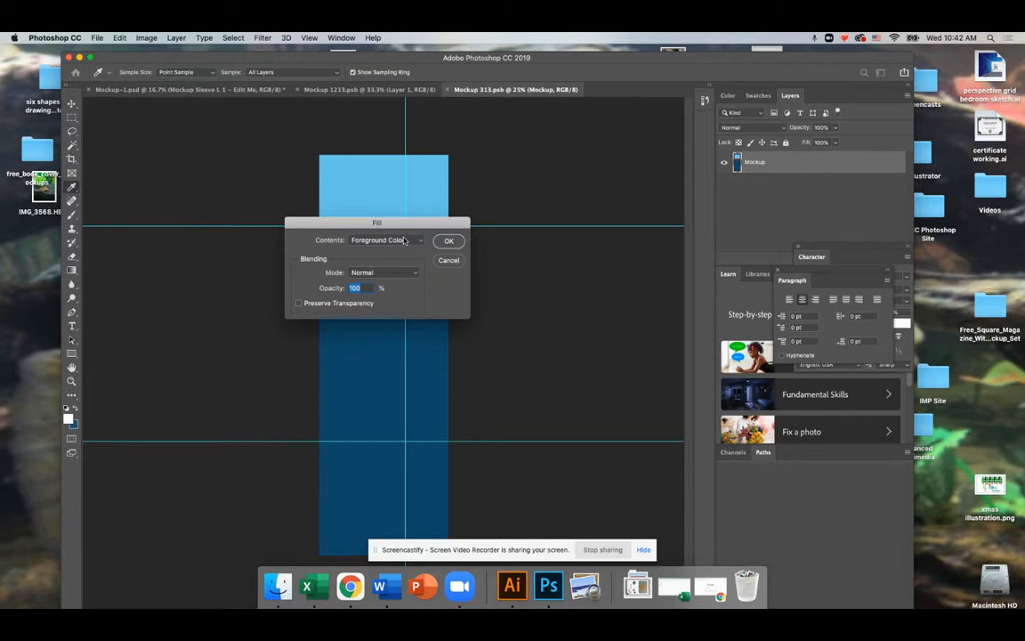
click(448, 243)
Save the sleeve artwork Mockup 313.psb and return to Mockup-1.psd to check the sweatshirt.
click(97, 37)
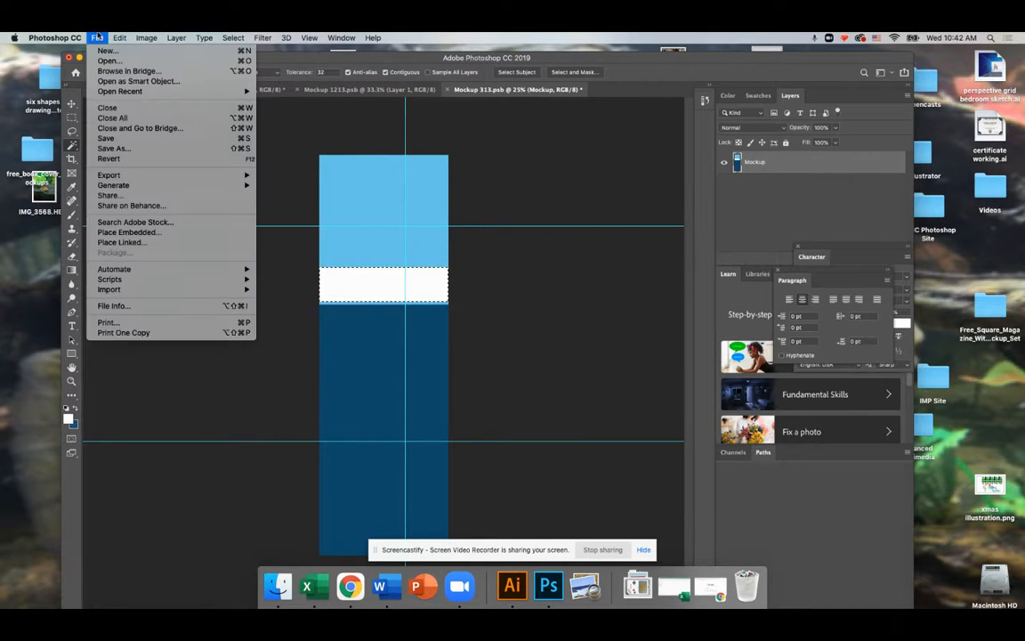
click(119, 141)
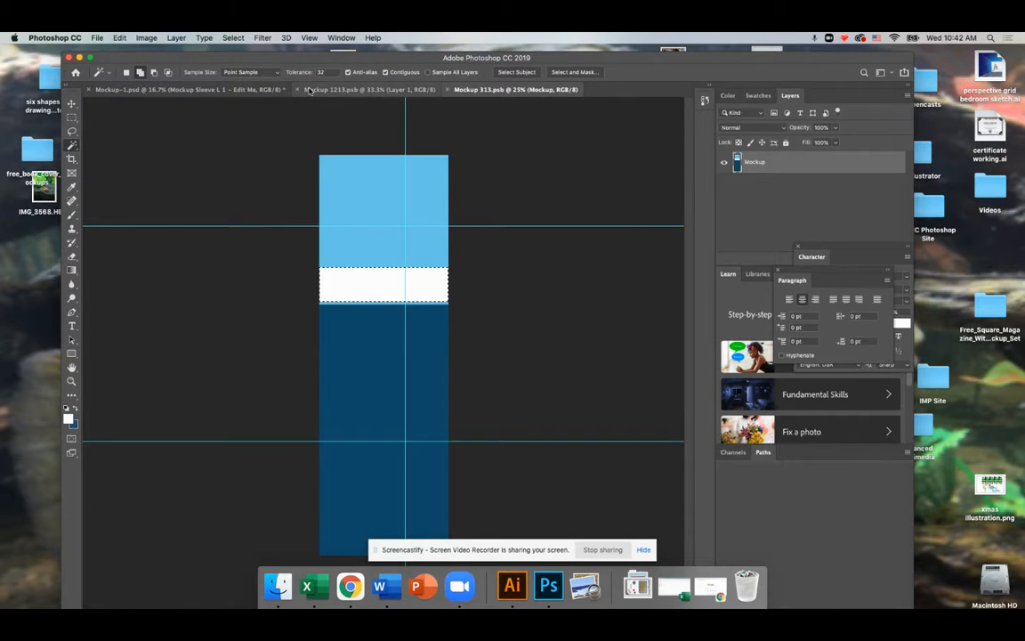
click(224, 90)
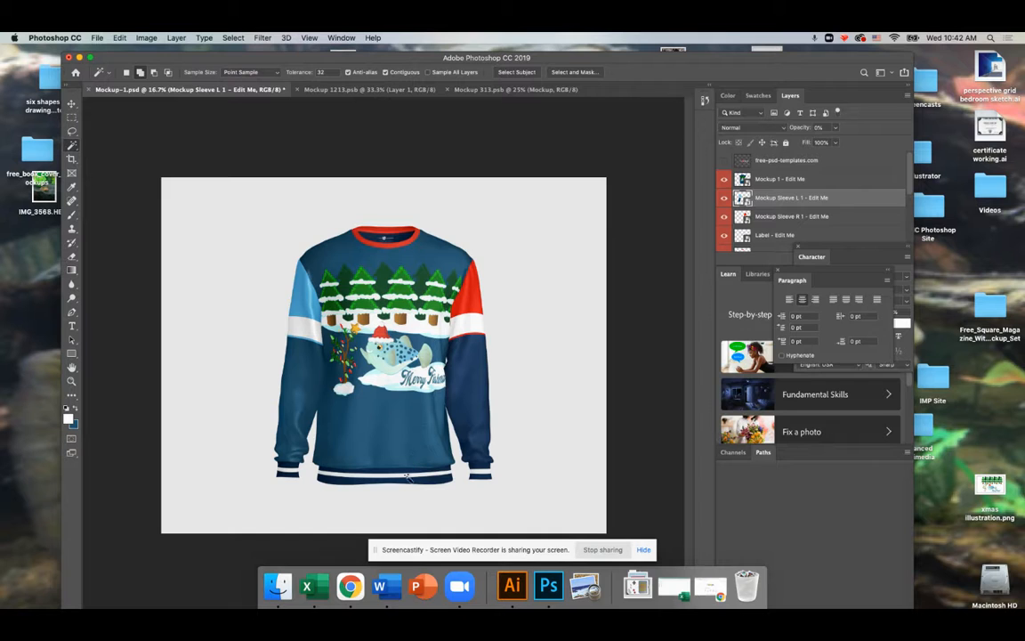
Switch to Illustrator and select the whole fish with its Santa hat in xmas illustration.ai.
click(514, 587)
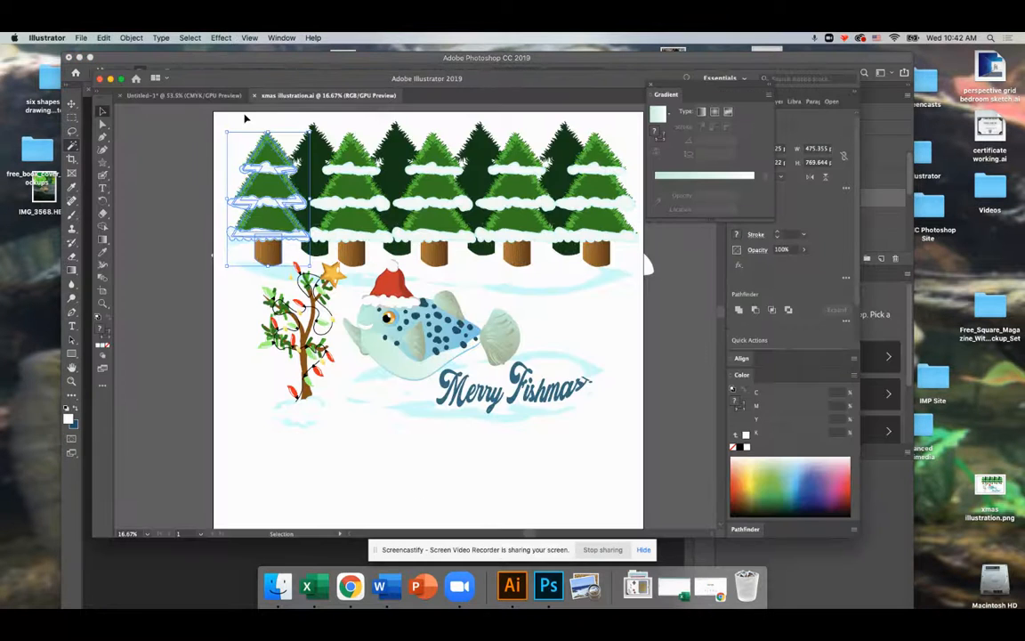
click(226, 306)
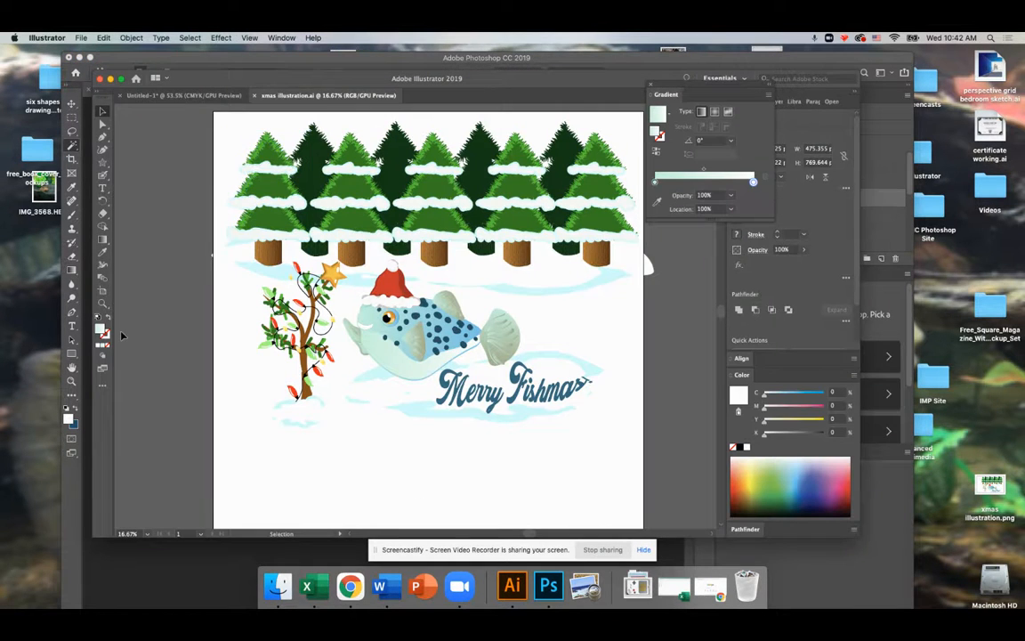
click(383, 332)
click(341, 304)
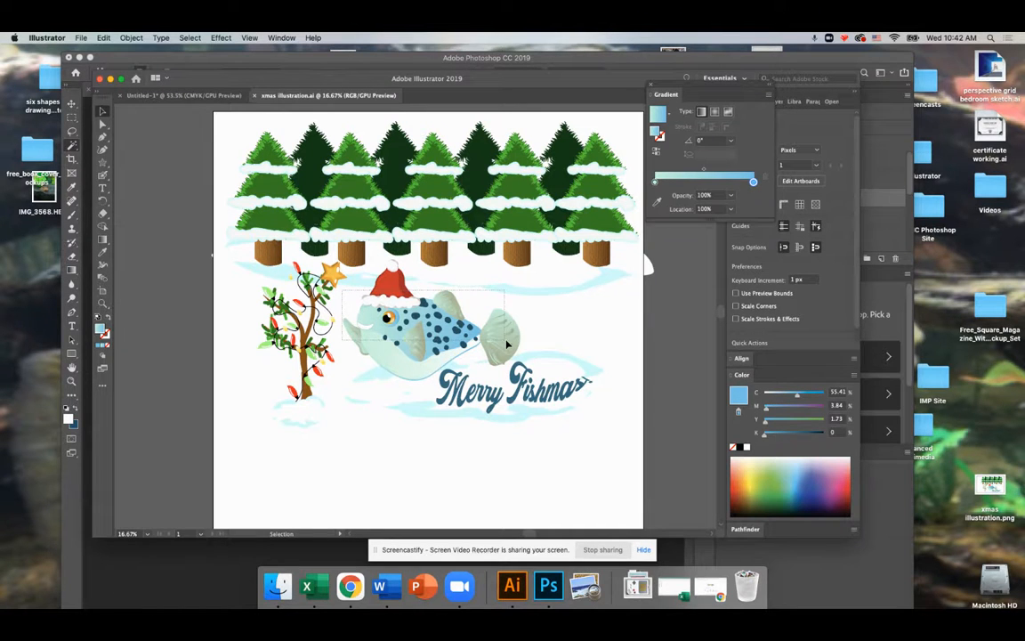
drag(509, 343, 511, 343)
drag(602, 329, 360, 307)
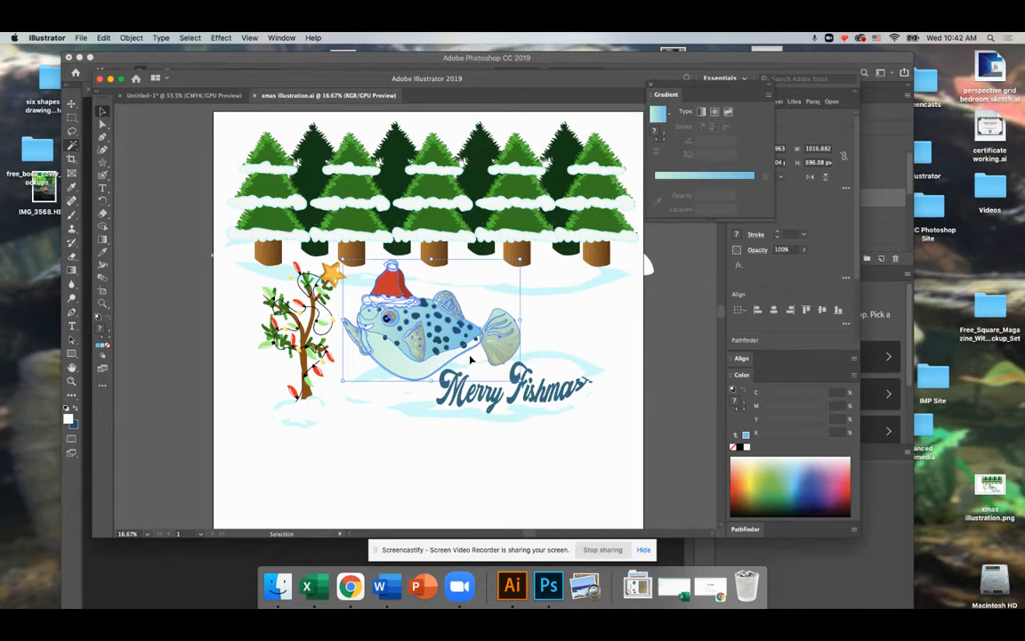
Create a new Letter document of 612 x 792 pt for the copied fish.
click(81, 38)
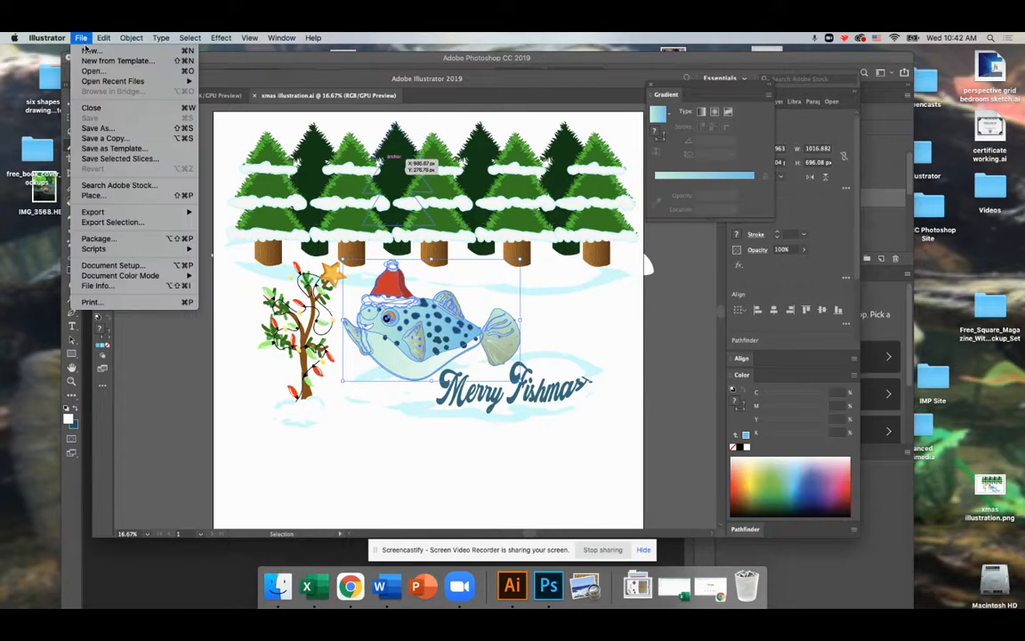
click(89, 50)
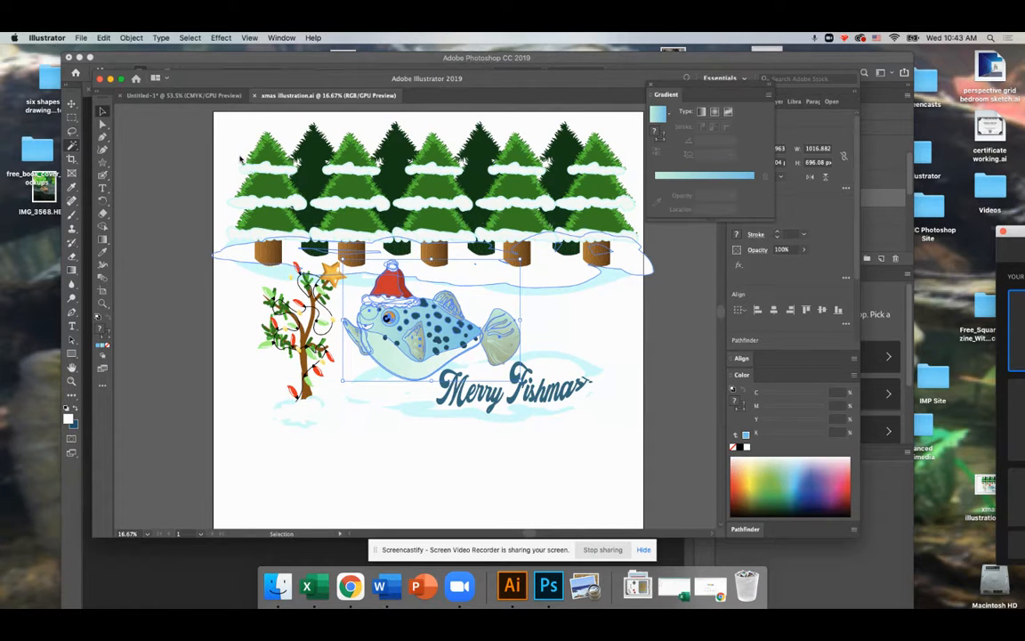
drag(1021, 236, 281, 156)
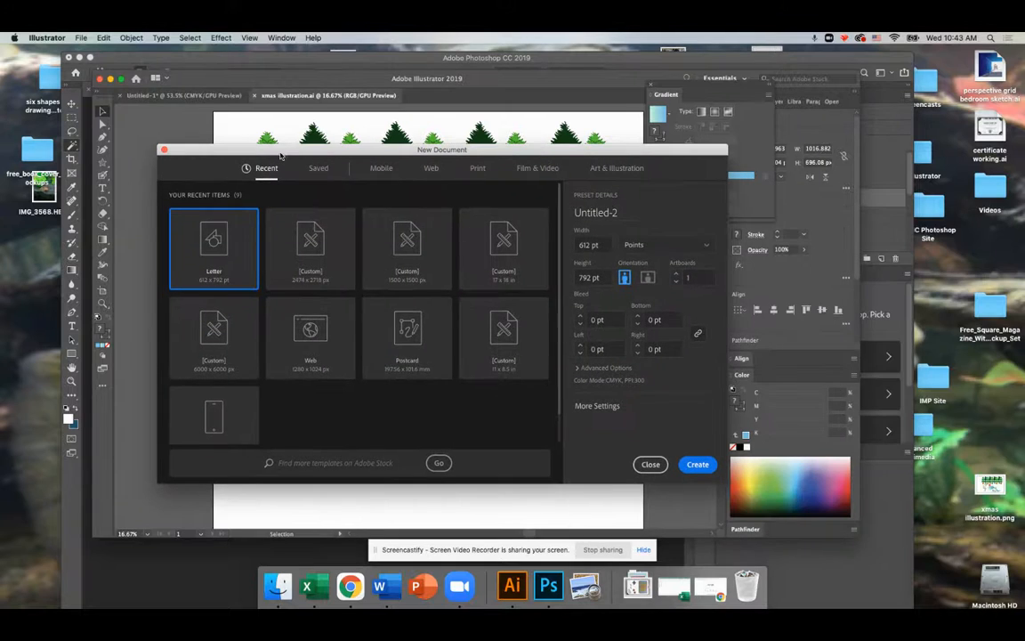
click(698, 463)
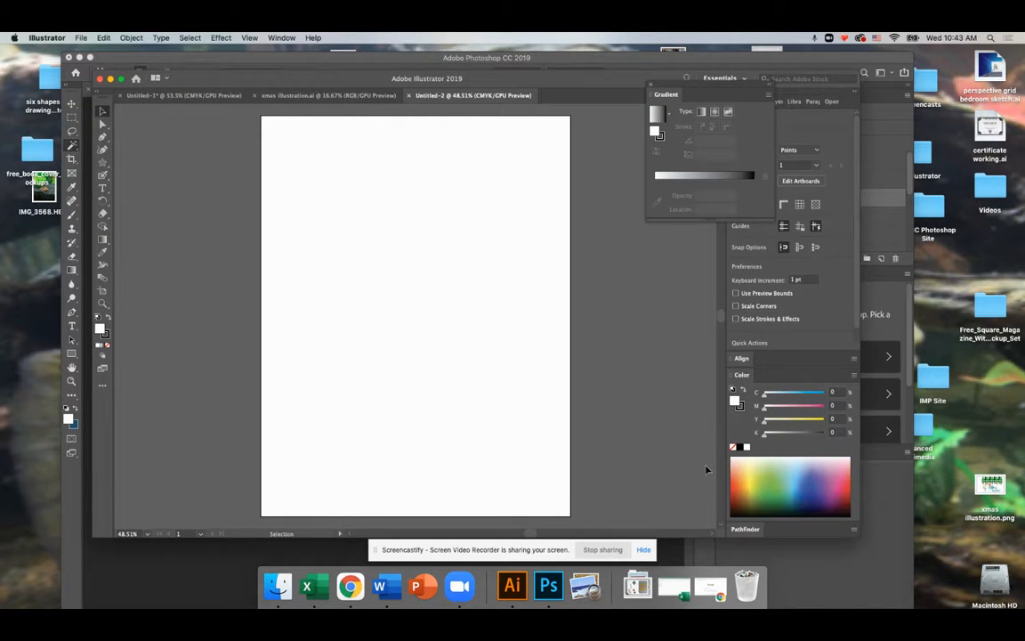
Paste the fish into the new document, scale it down to about the page width, and place it in the artboard's upper half.
key(super+v)
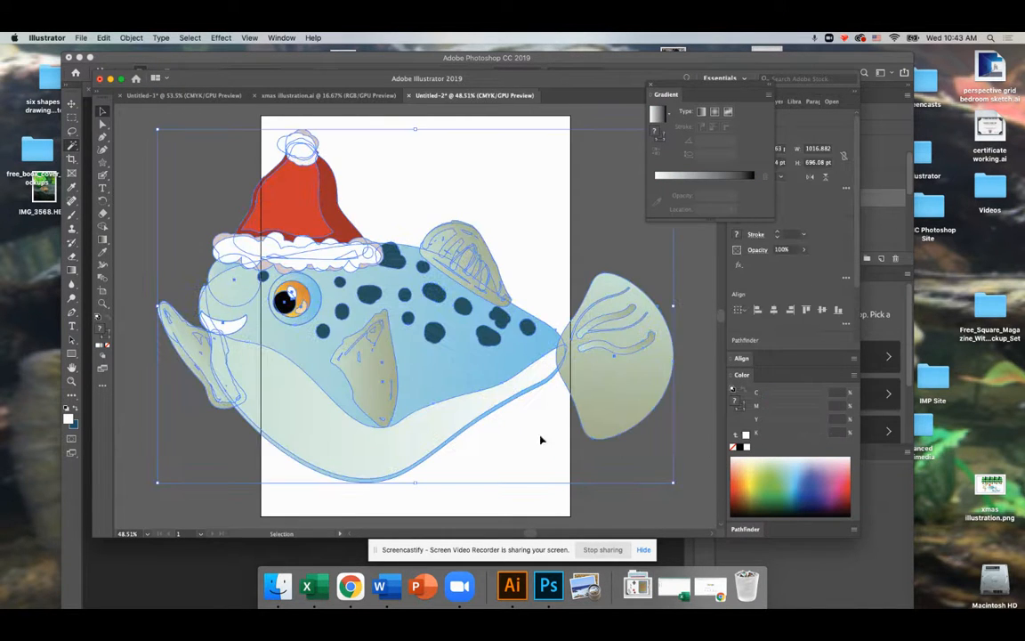
drag(156, 129, 370, 250)
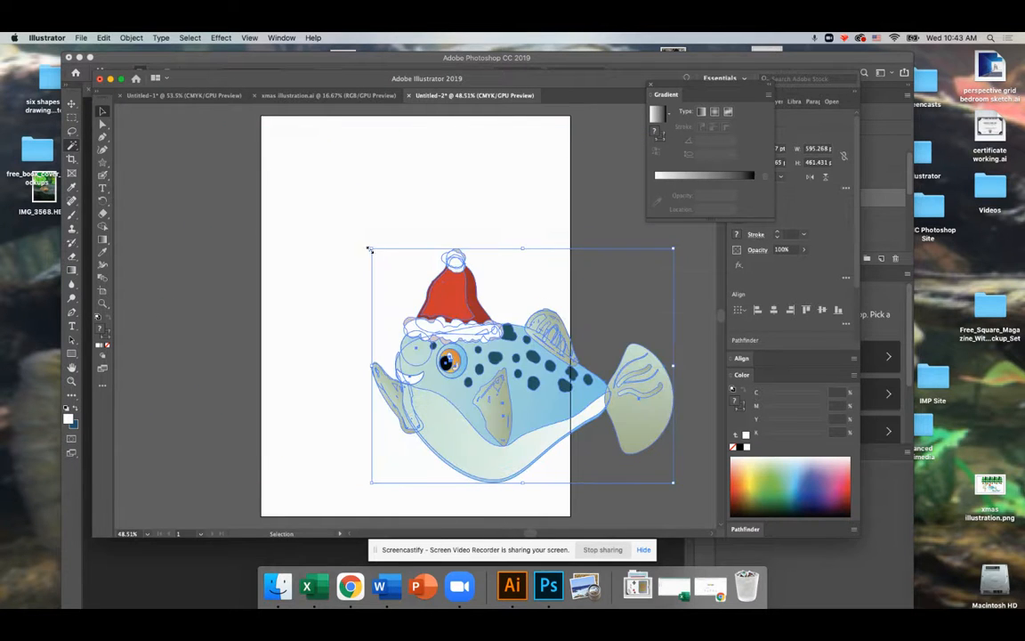
drag(473, 307, 374, 175)
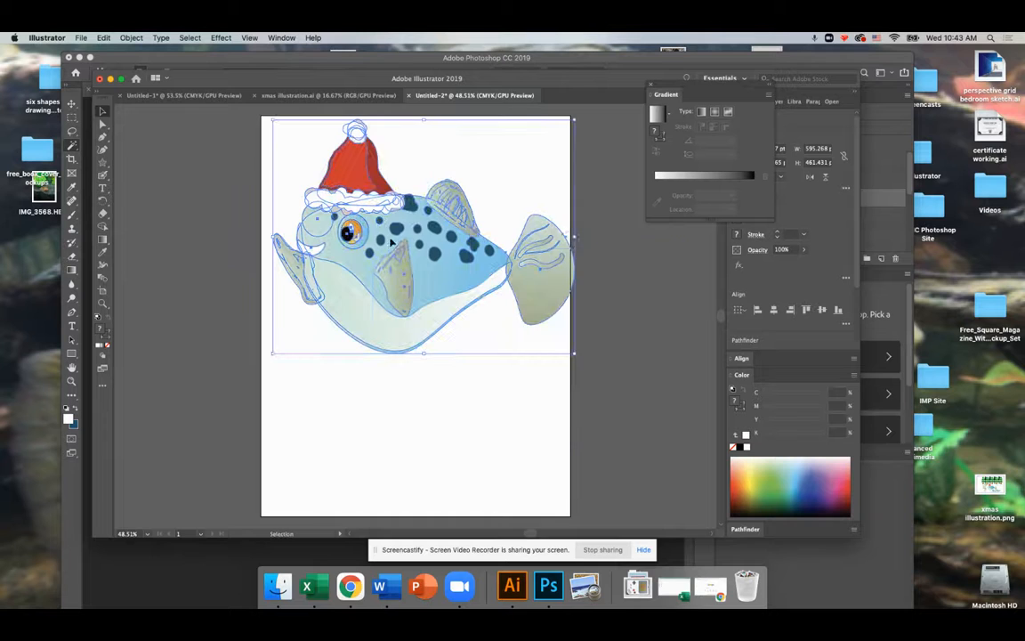
drag(576, 355, 550, 320)
click(632, 378)
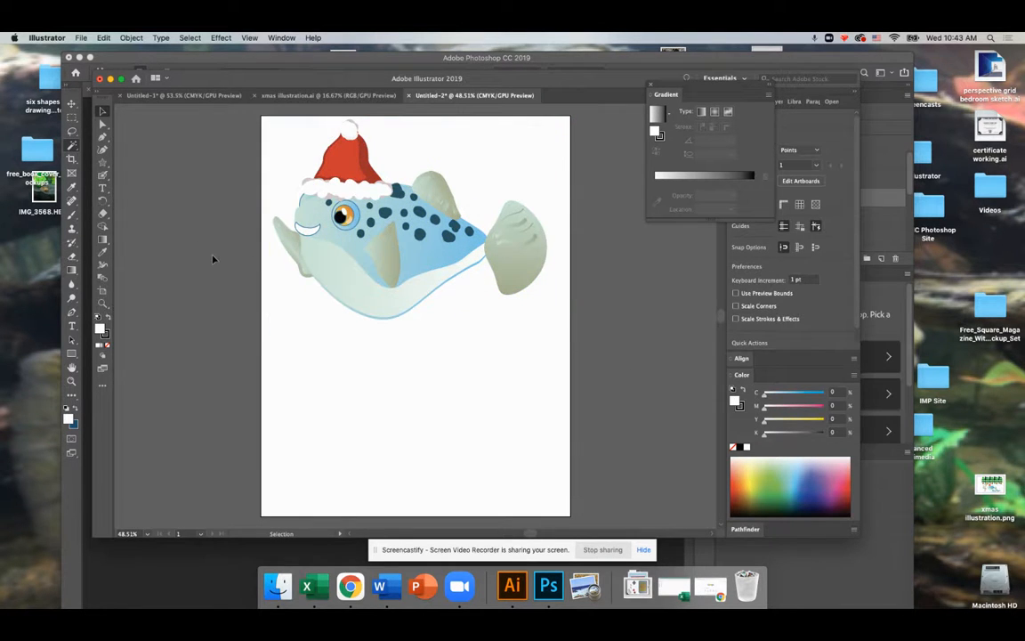
Activate the Artboard tool and undo the last reduction of the fish's size.
click(103, 291)
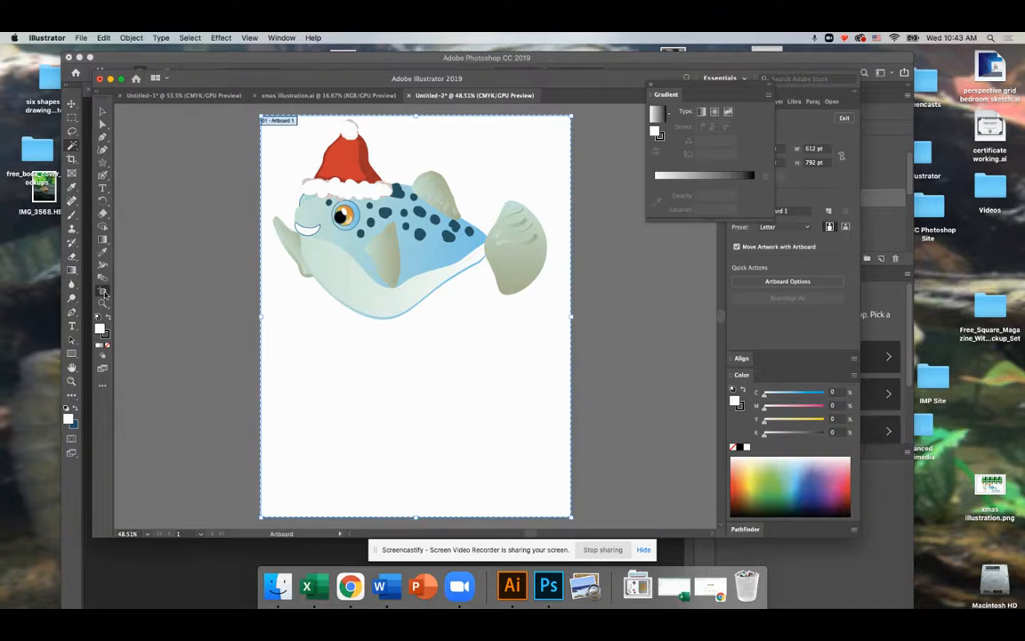
click(575, 519)
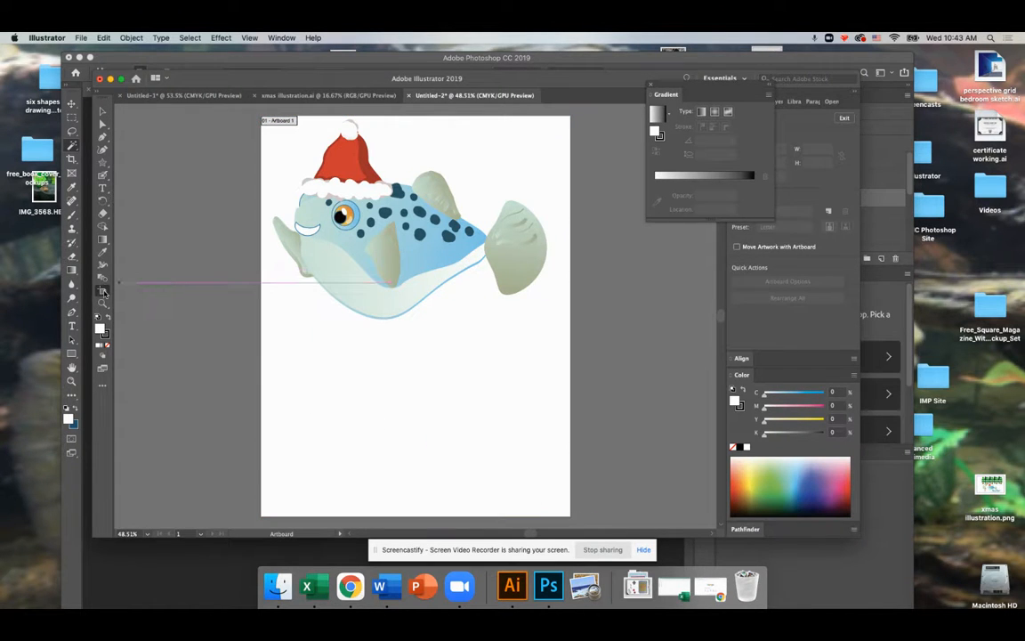
key(super+s)
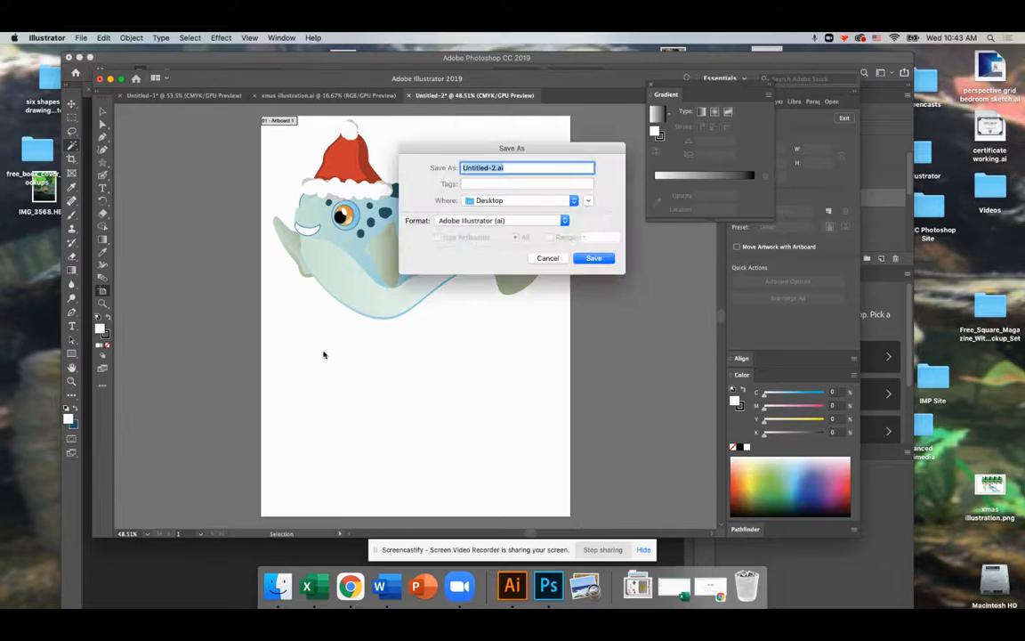
click(550, 258)
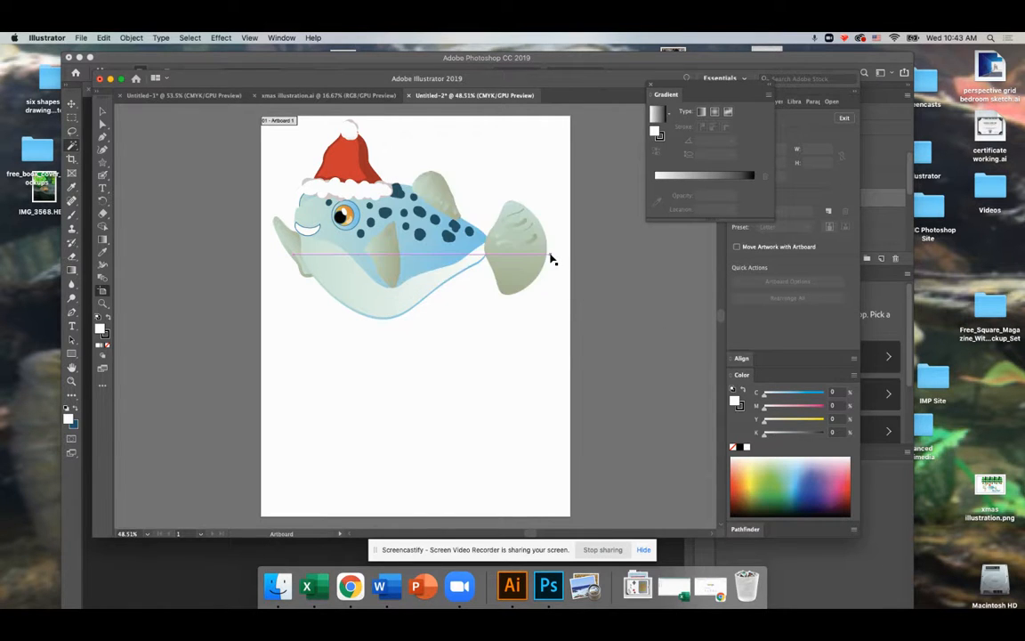
key(super+a)
drag(399, 226, 399, 226)
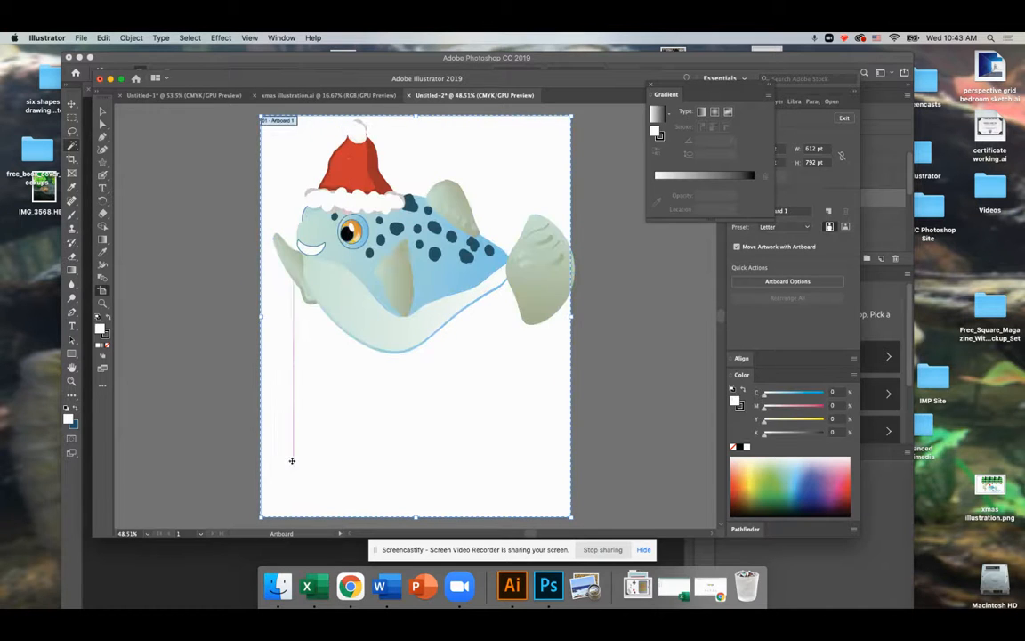
Resize the artboard to about 641 x 497 pt around the fish and leave artboard editing.
drag(261, 517, 261, 366)
drag(575, 374, 586, 367)
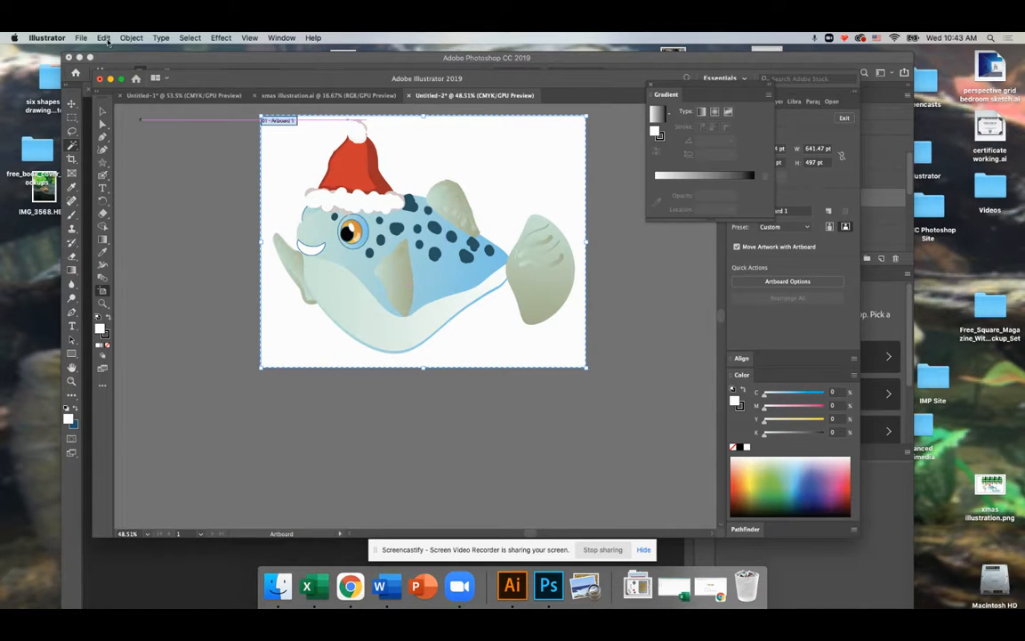
key(Return)
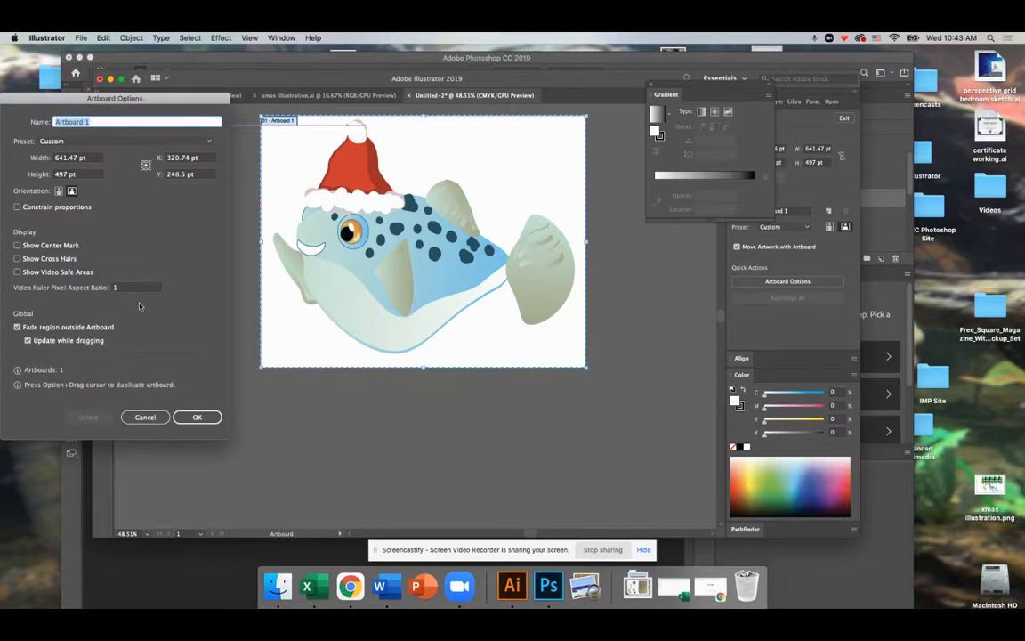
click(197, 417)
click(103, 111)
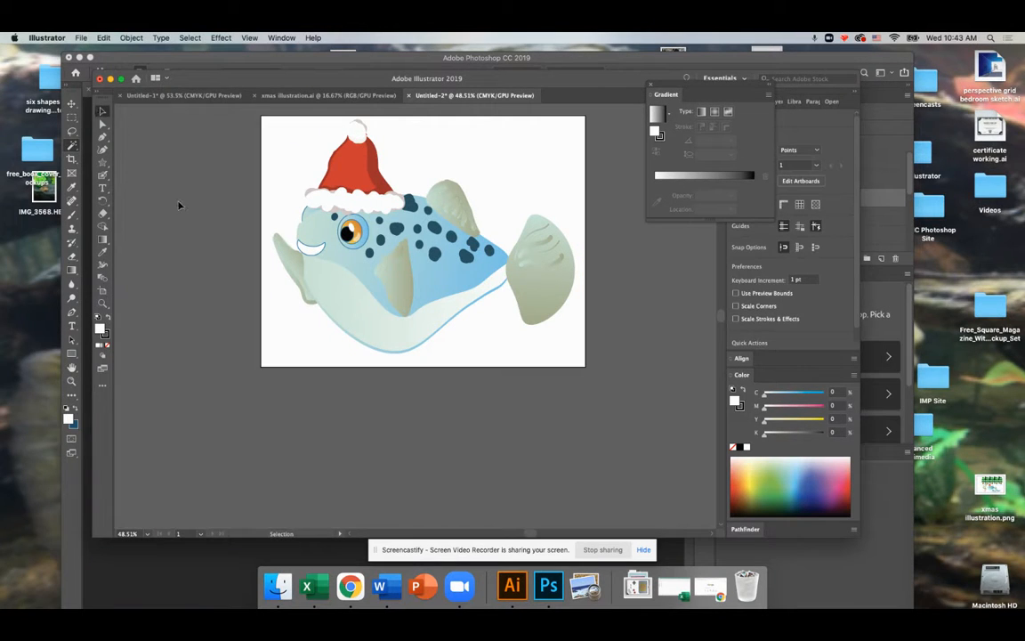
Export the fish artwork to the Desktop in PNG format under the name "Christmas puff".
click(83, 37)
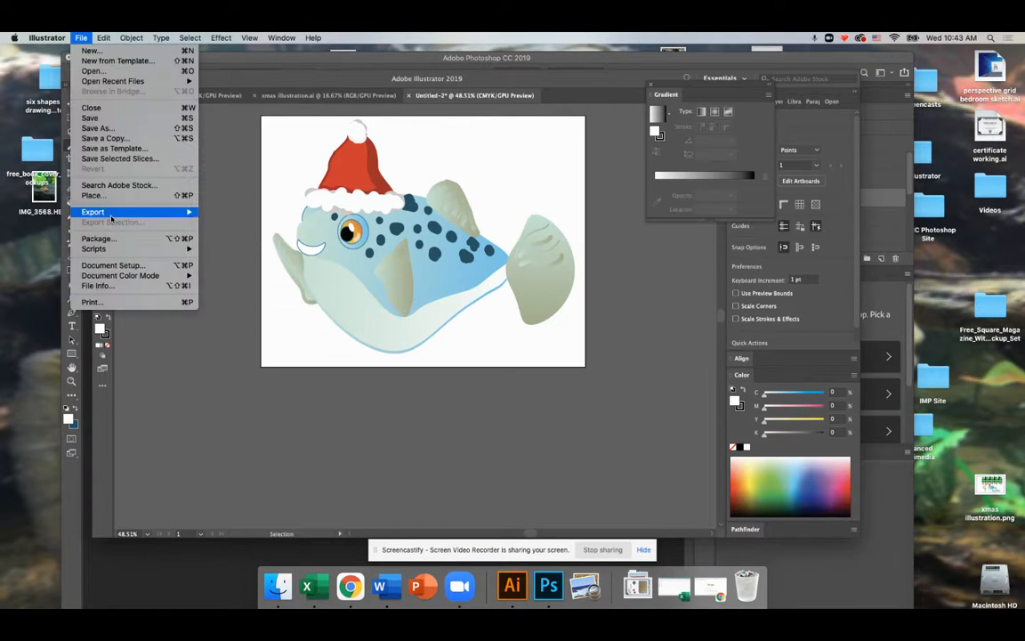
mouse_move(160, 211)
click(272, 222)
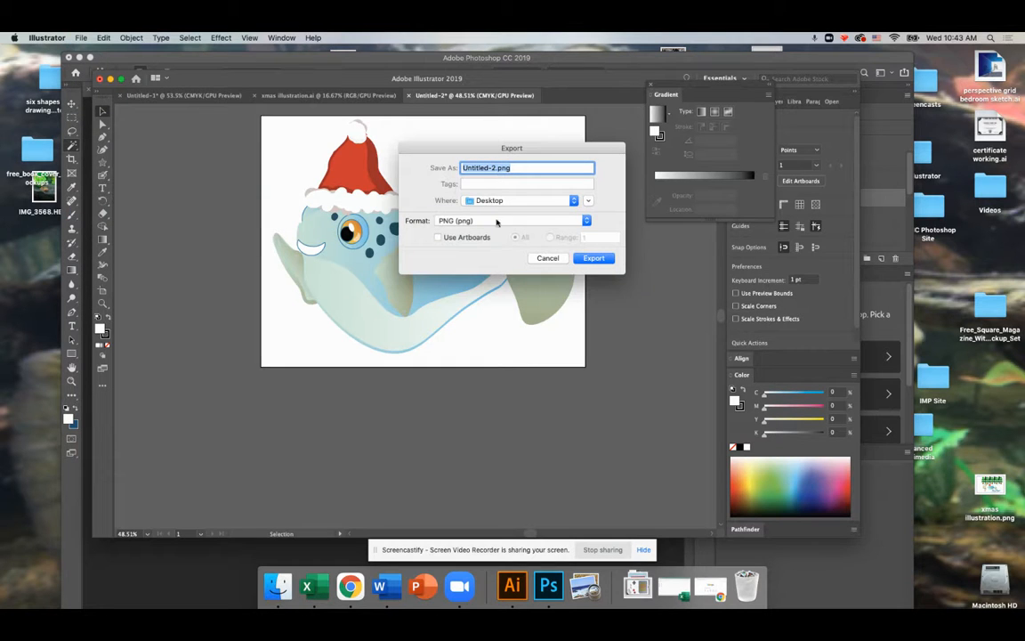
right_click(486, 167)
click(473, 166)
click(495, 168)
text(Christmas puff)
click(594, 258)
click(168, 302)
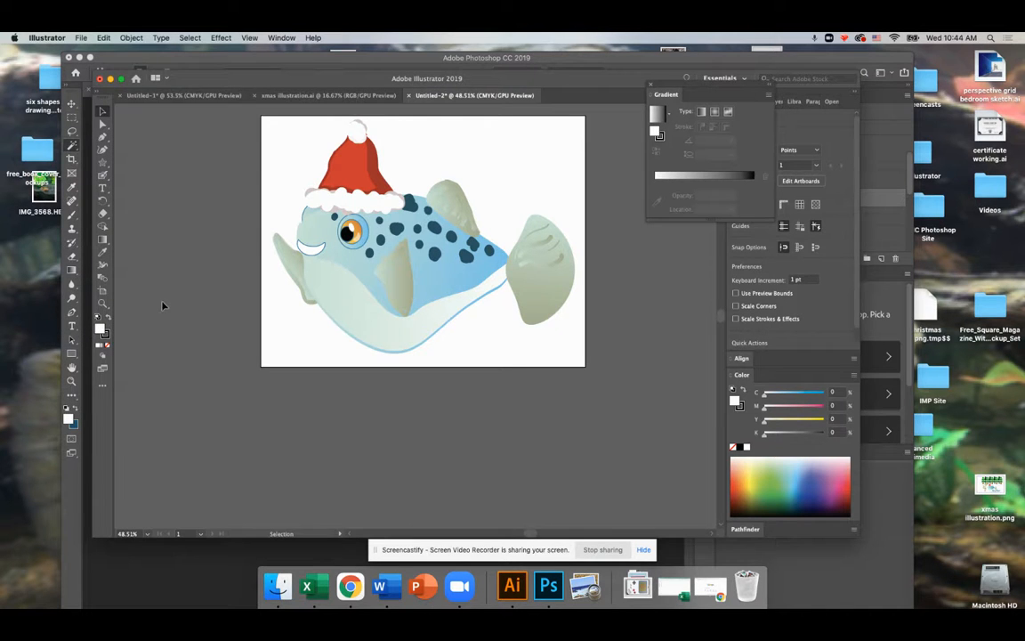
Return to Photoshop, open the Mockup Sleeve R 1 smart object's artwork, and switch to Mockup 313.psb.
click(109, 79)
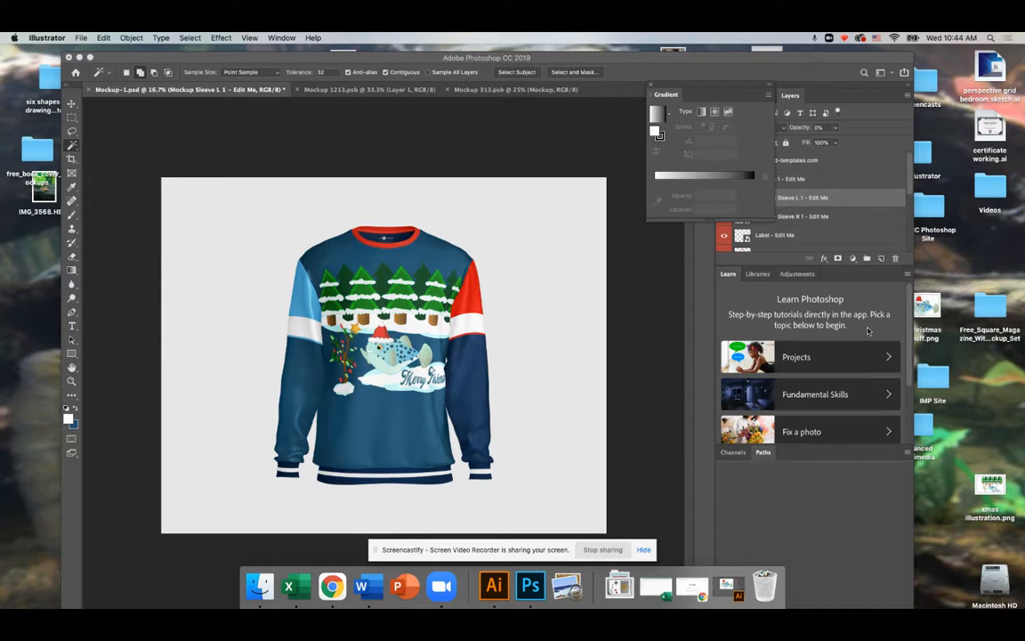
drag(727, 100, 595, 98)
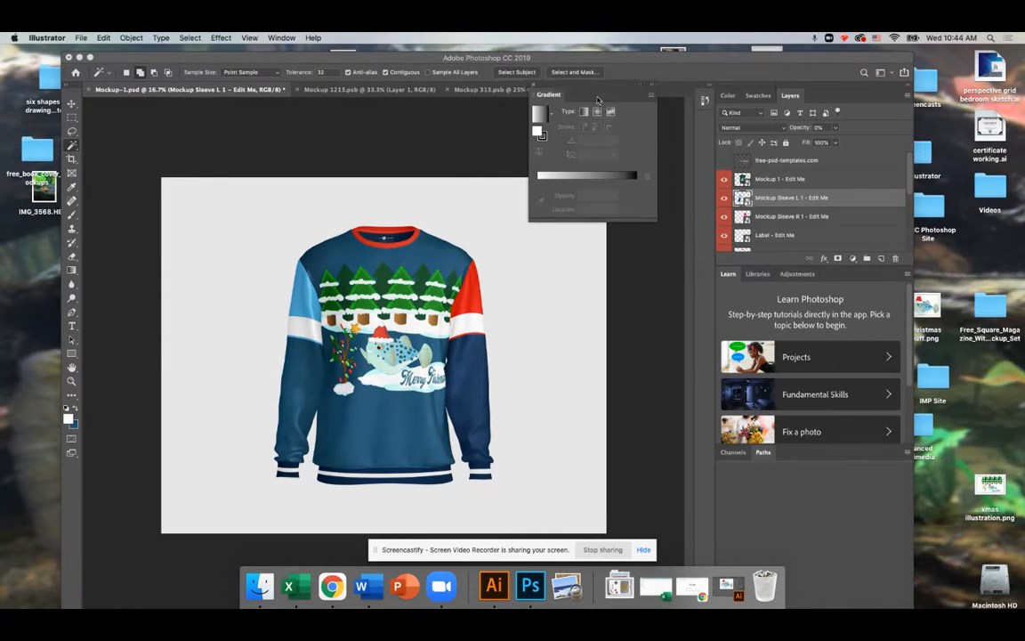
double_click(746, 219)
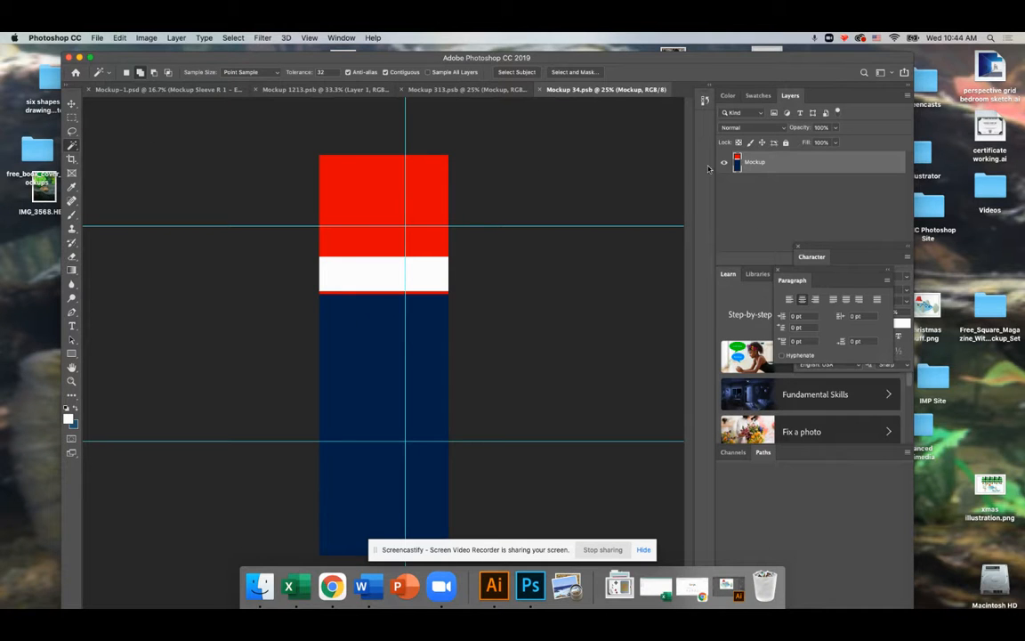
click(470, 90)
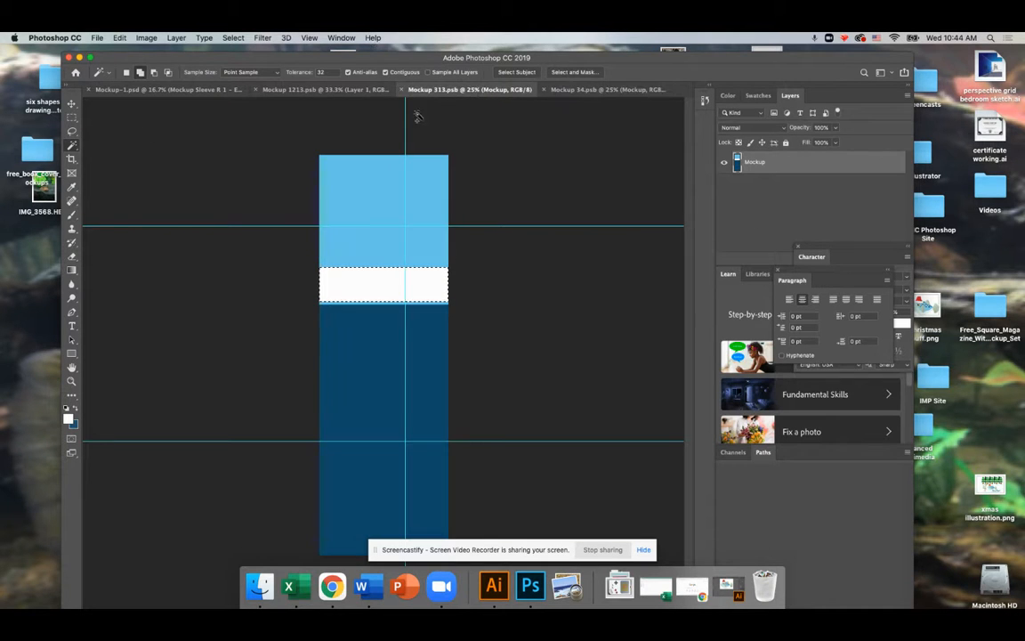
Select the entire sleeve artwork in Mockup 313.psb and paste a copy of it into Mockup 34.psb.
click(72, 118)
key(super+a)
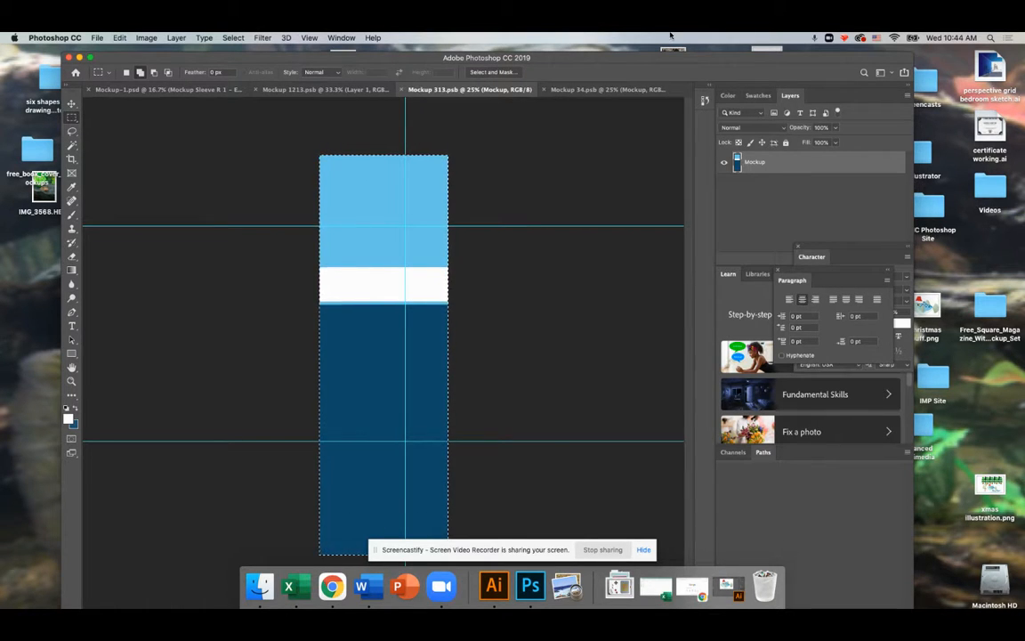
click(581, 90)
key(super+v)
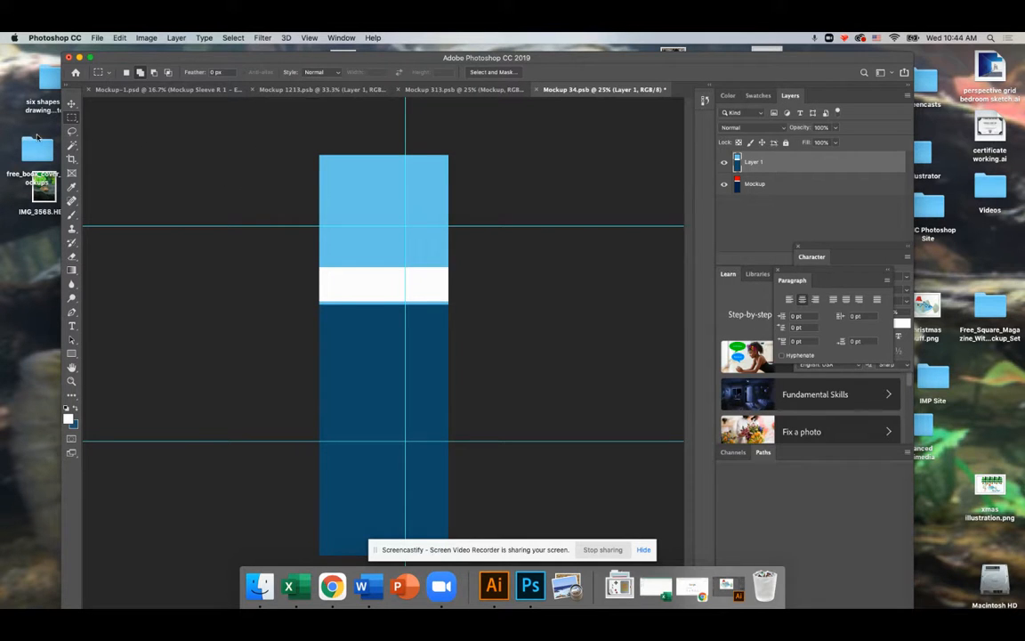
Place the Christmas puff.png file from the Desktop into Mockup 34.psb as an embedded image.
click(118, 37)
mouse_move(98, 37)
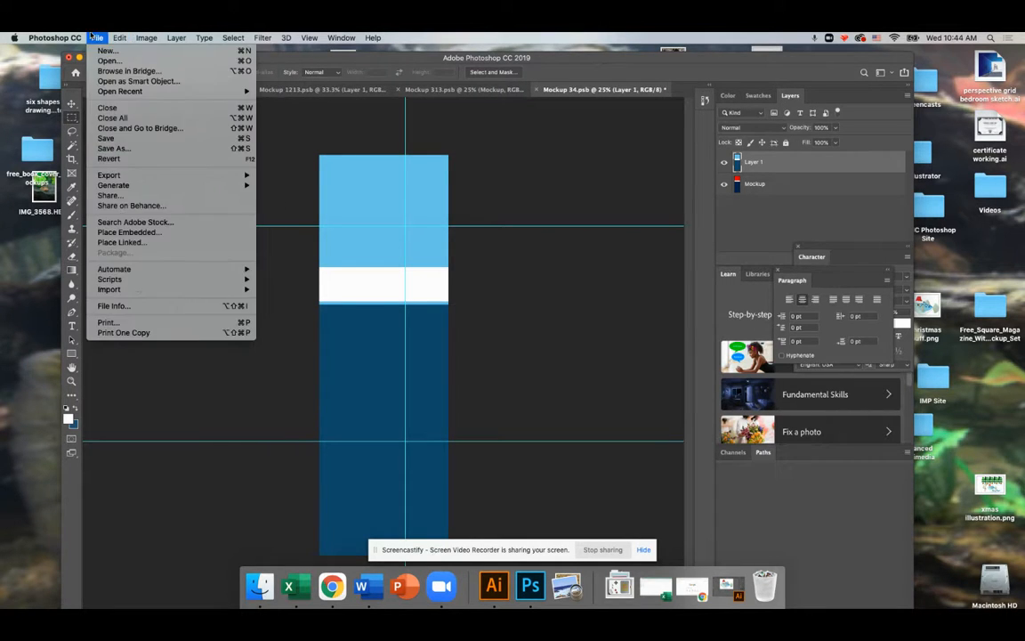
click(133, 231)
scroll(715, 392, down, 5)
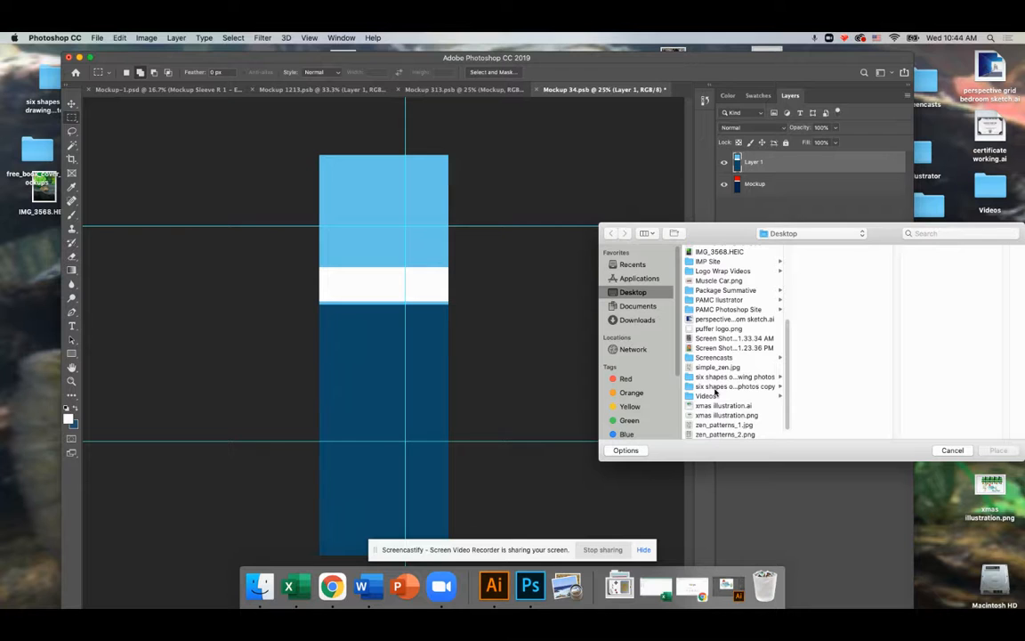
scroll(716, 391, up, 5)
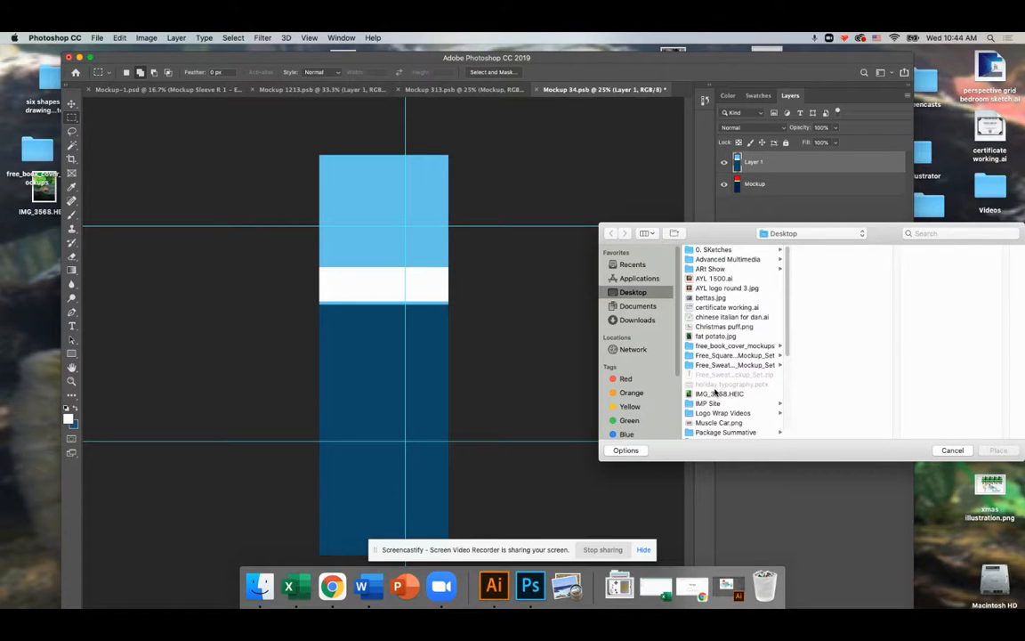
scroll(721, 381, down, 5)
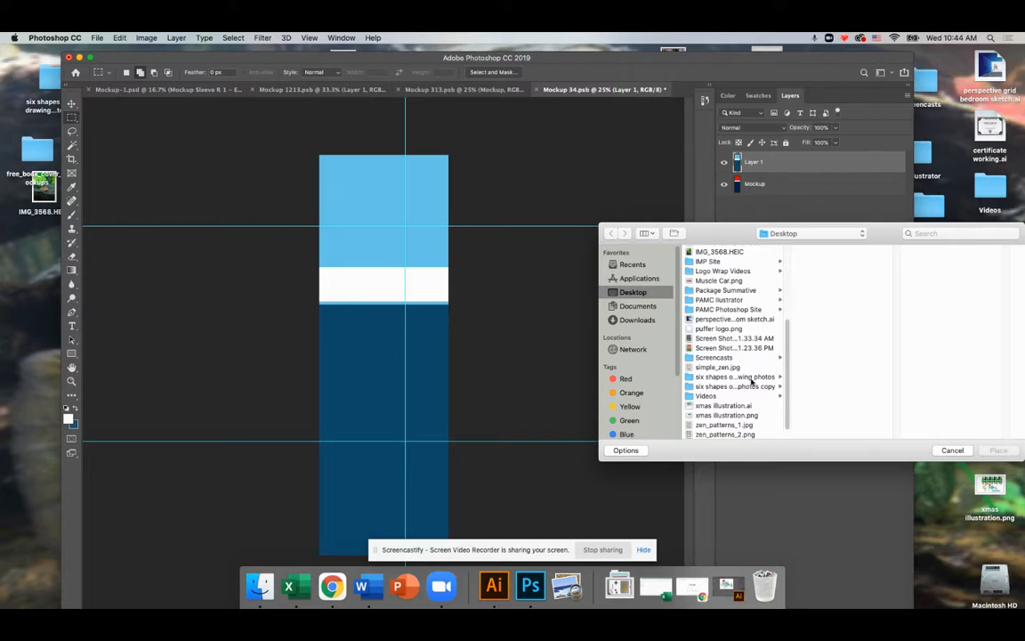
scroll(753, 385, up, 5)
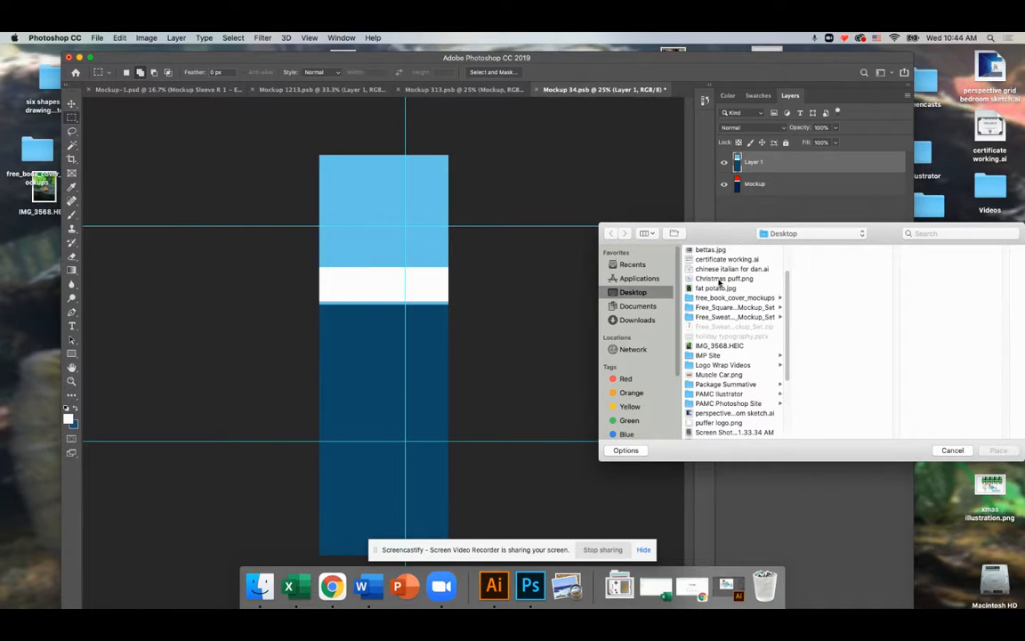
double_click(721, 281)
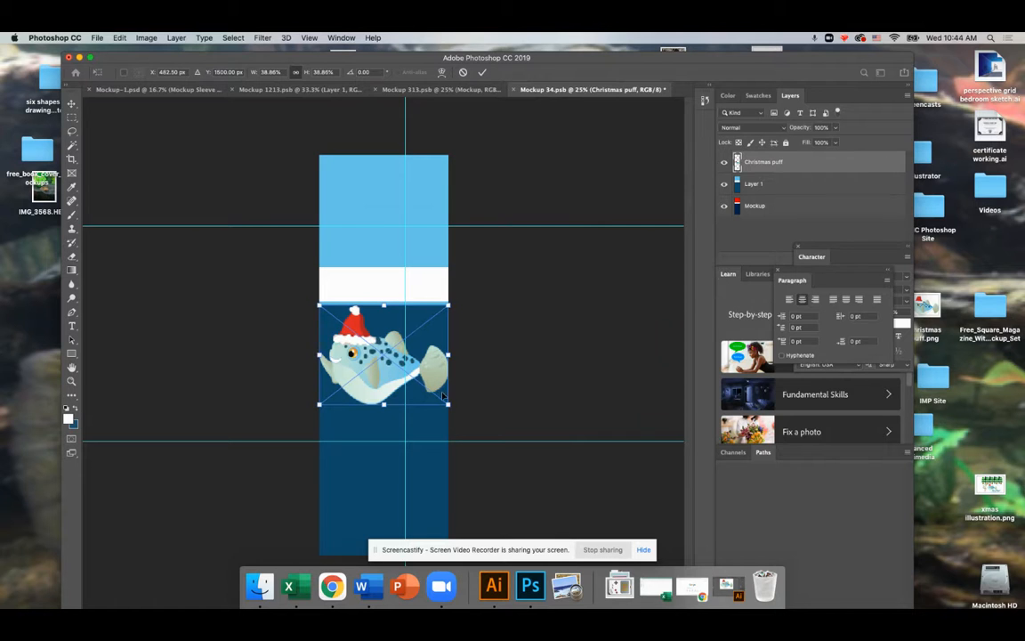
Scale the placed fish to about 30% and position it on the sleeve's light blue section.
drag(450, 405, 425, 360)
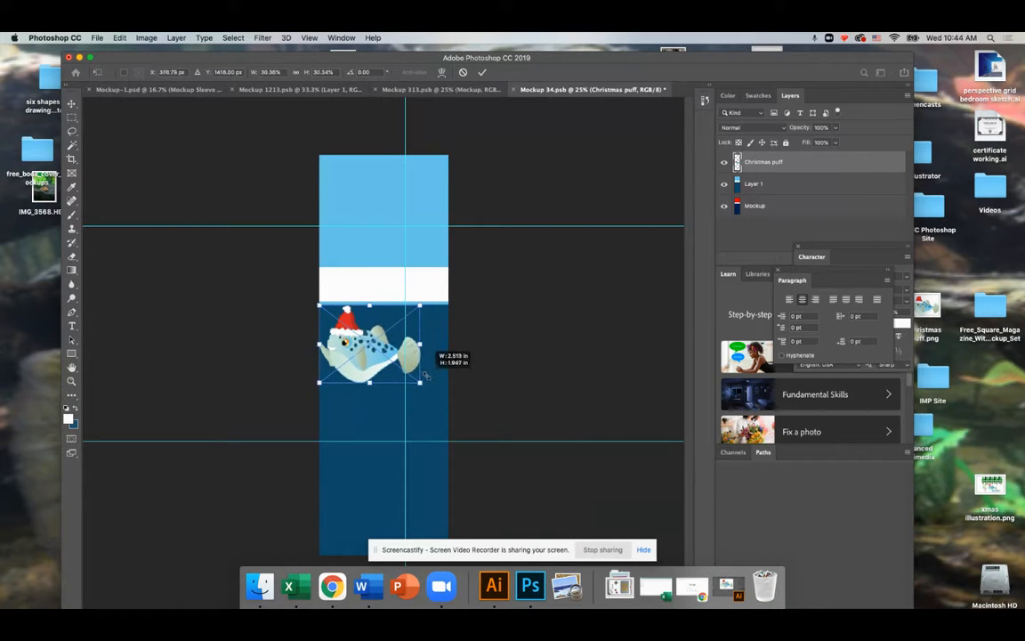
drag(362, 349, 383, 225)
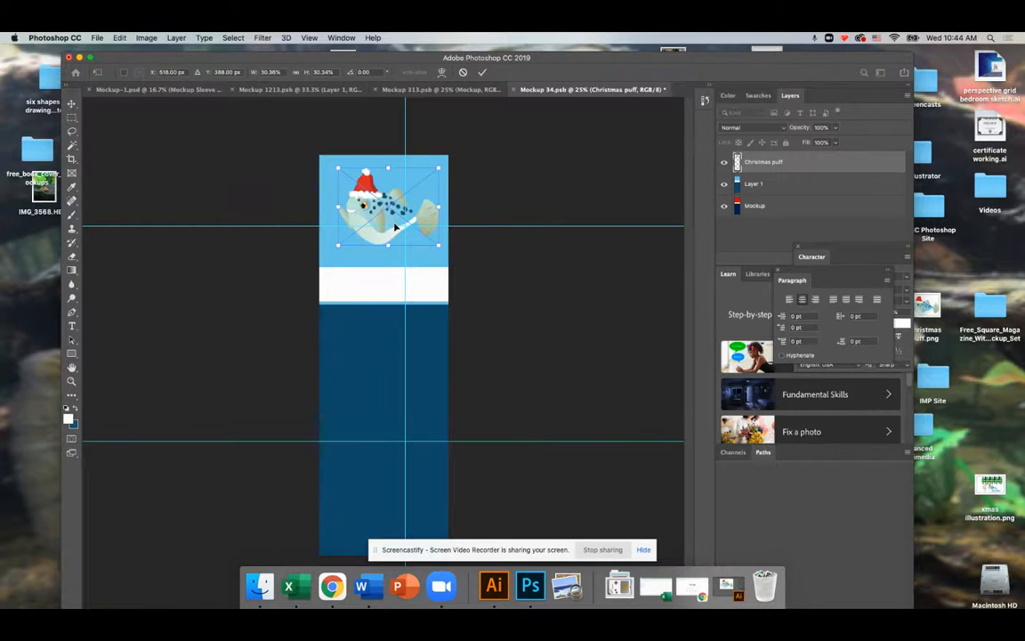
key(Return)
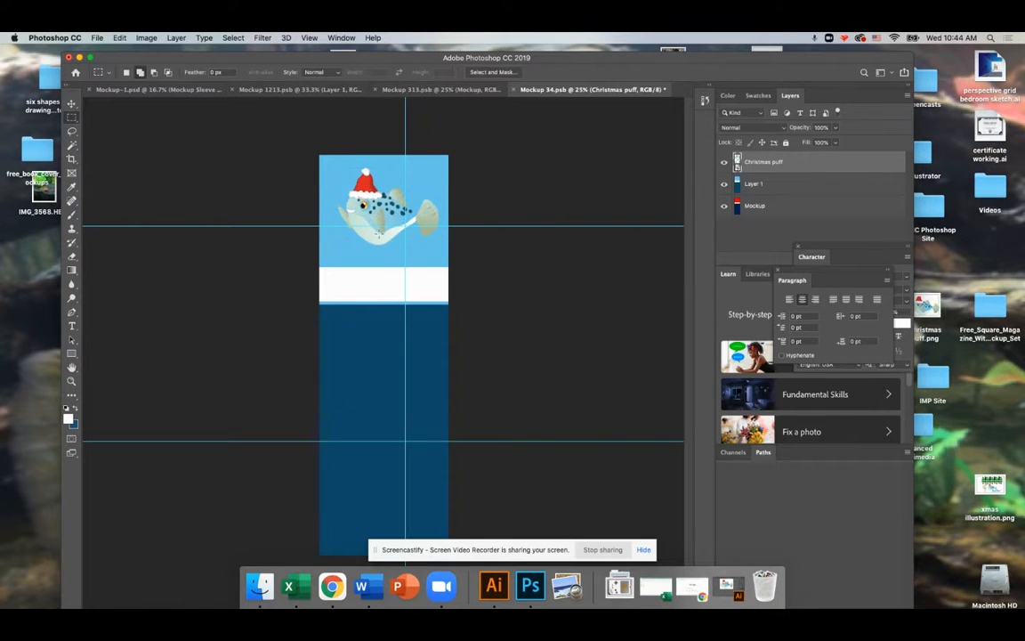
Duplicate the Christmas puff layer and move the copy onto the upper part of the dark blue section.
click(143, 37)
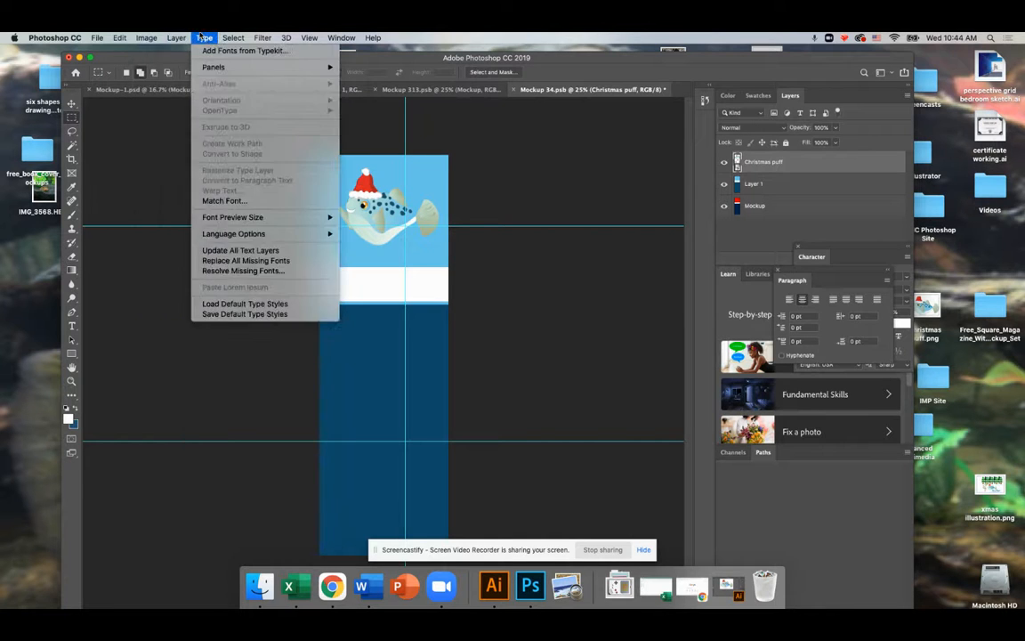
mouse_move(176, 38)
click(203, 81)
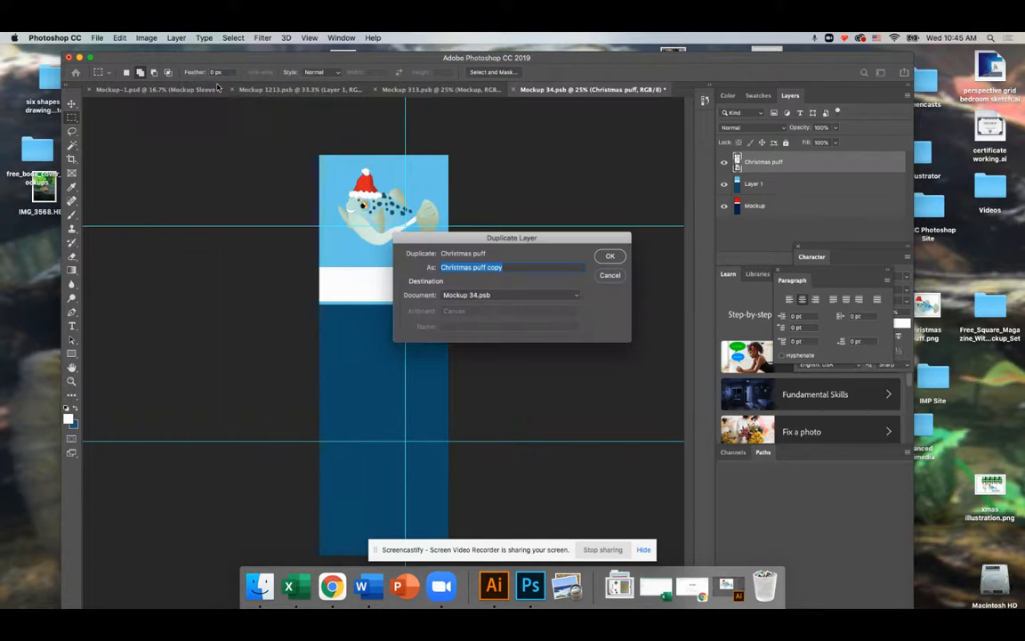
click(608, 256)
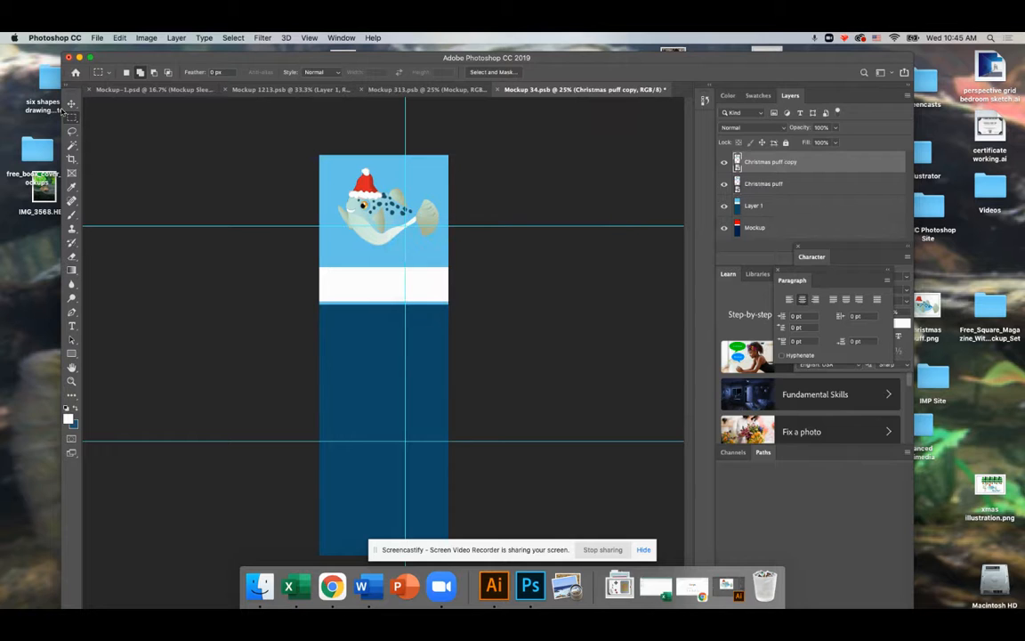
click(71, 103)
drag(376, 209, 378, 375)
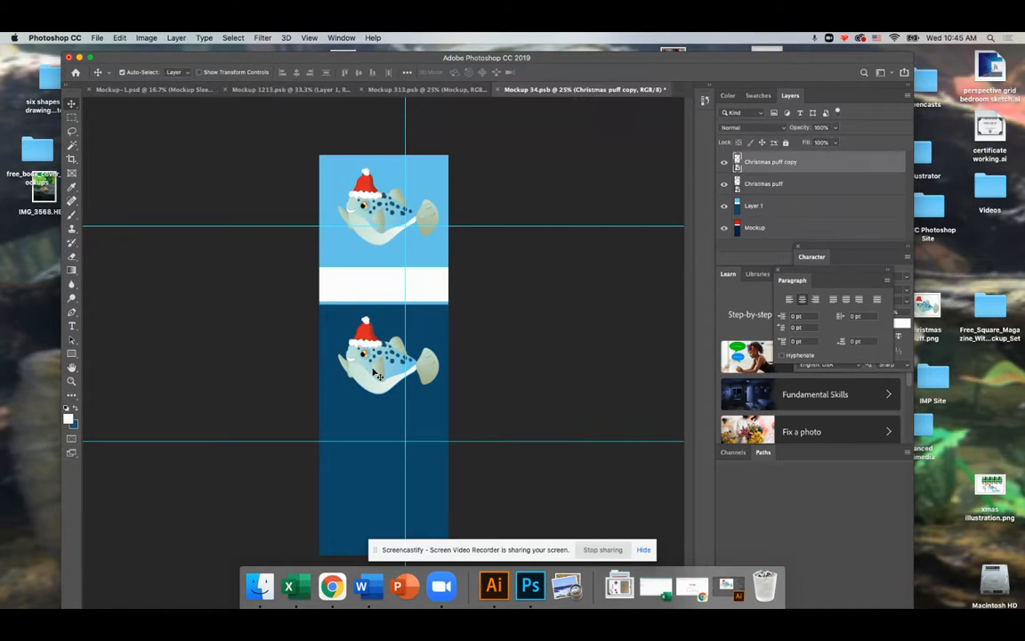
Duplicate the Christmas puff copy layer and place the new fish directly below the one on the dark blue section.
click(203, 38)
mouse_move(148, 38)
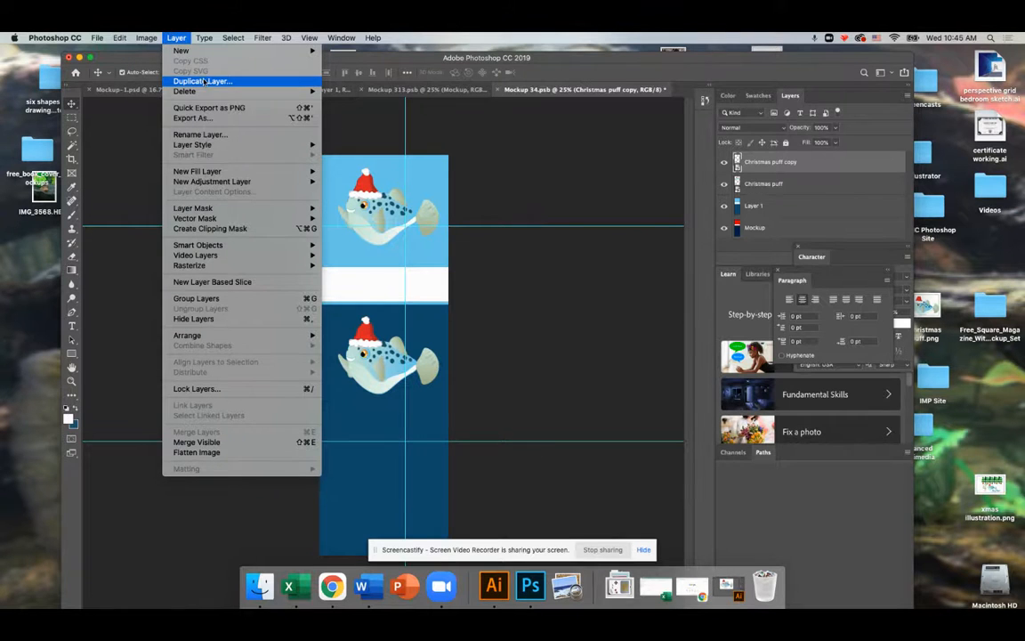
click(203, 82)
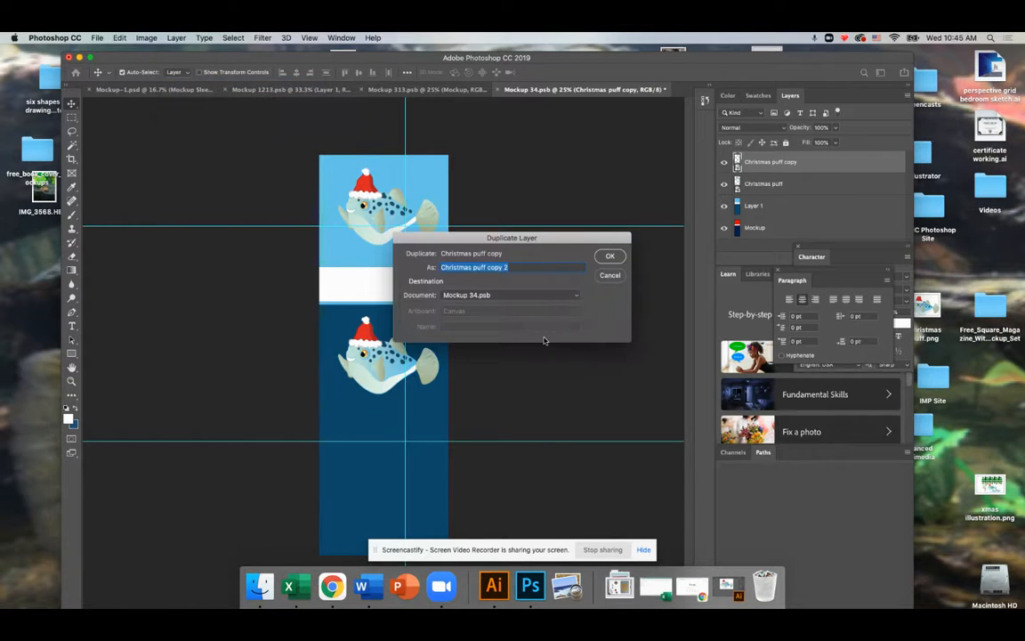
click(611, 257)
drag(338, 359, 370, 444)
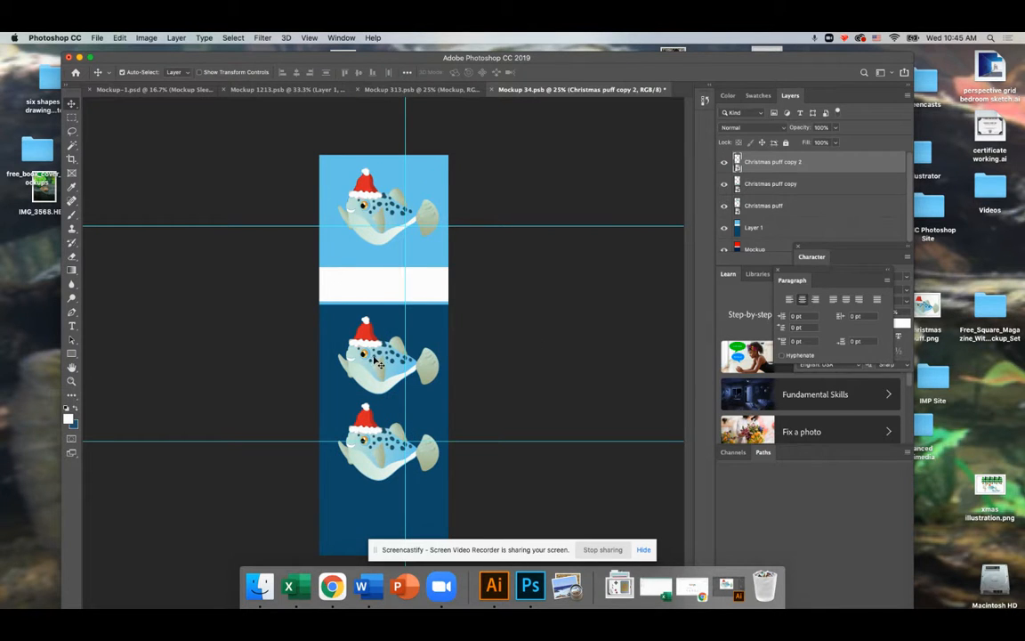
Shift both fish on the dark blue section slightly upward, keeping them close to the white stripe.
click(378, 360)
drag(378, 374, 379, 360)
click(499, 336)
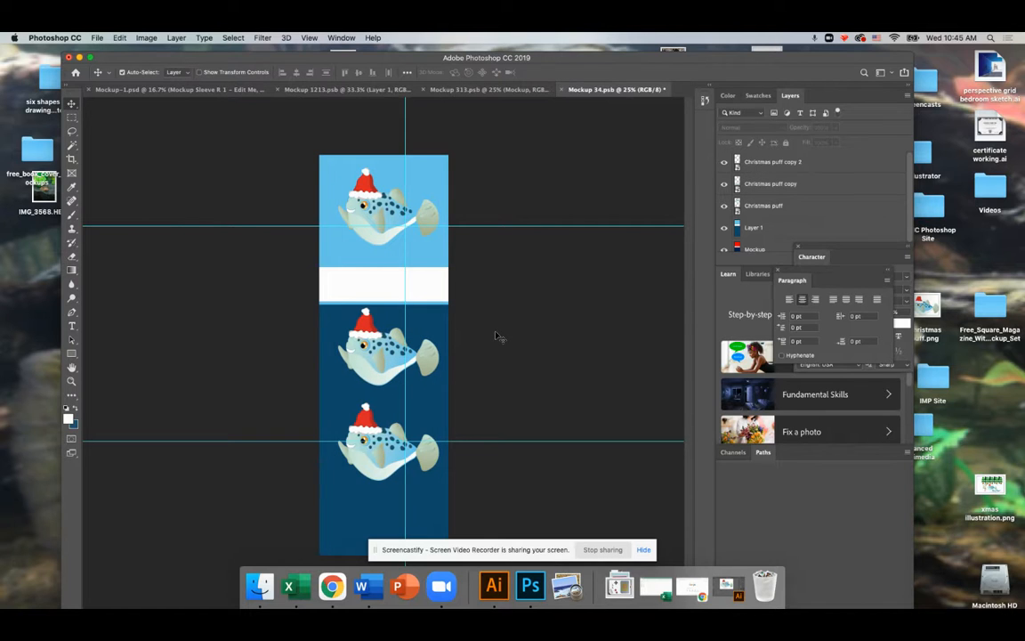
drag(353, 455, 354, 447)
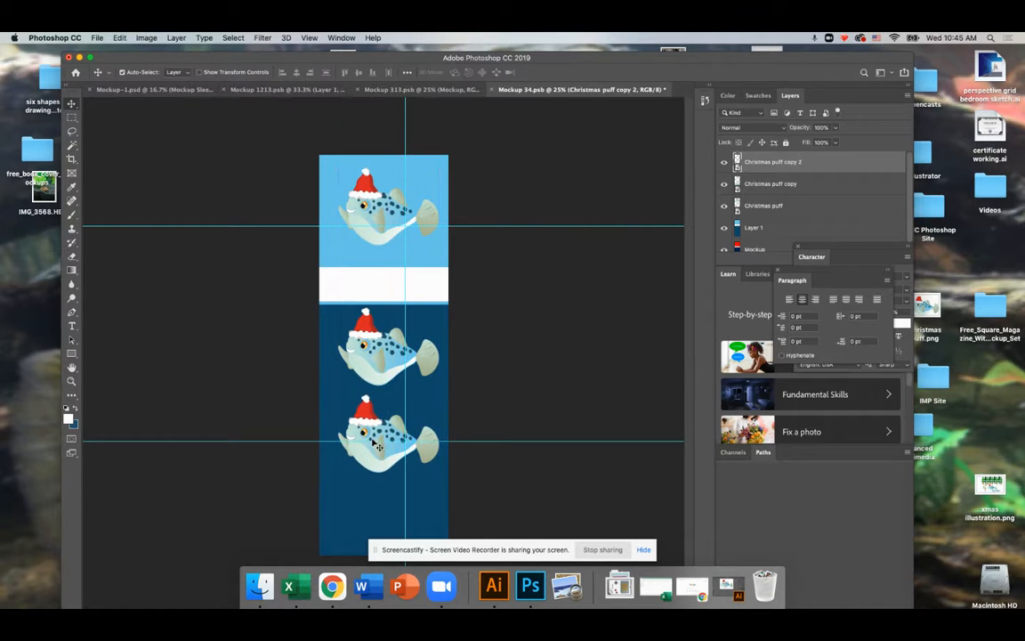
Duplicate the Christmas puff copy 2 layer and move the new fish to the bottom of the sleeve.
click(175, 37)
mouse_move(145, 37)
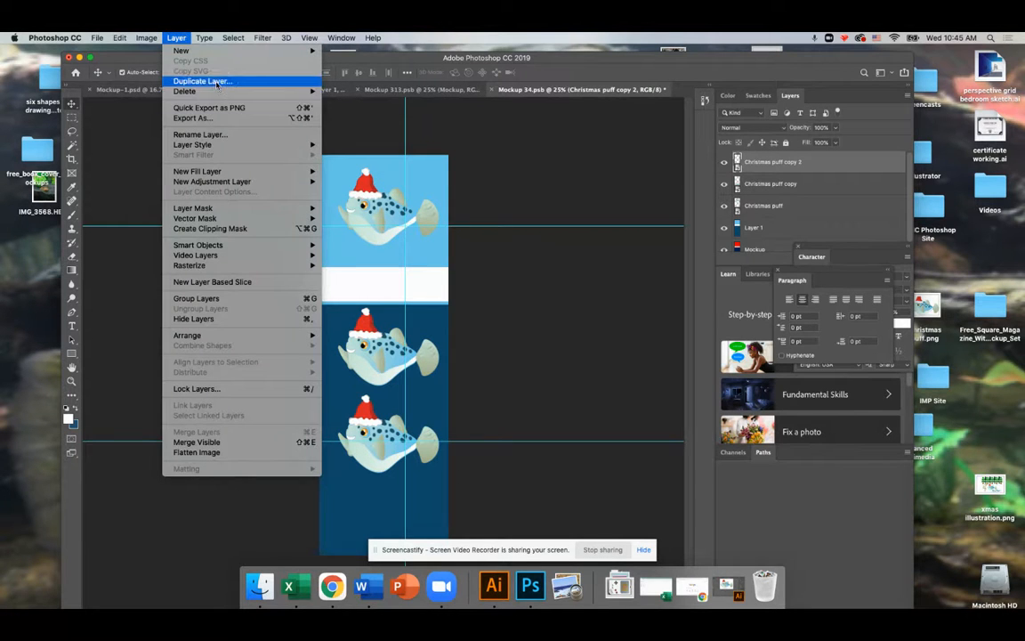
click(196, 79)
click(622, 263)
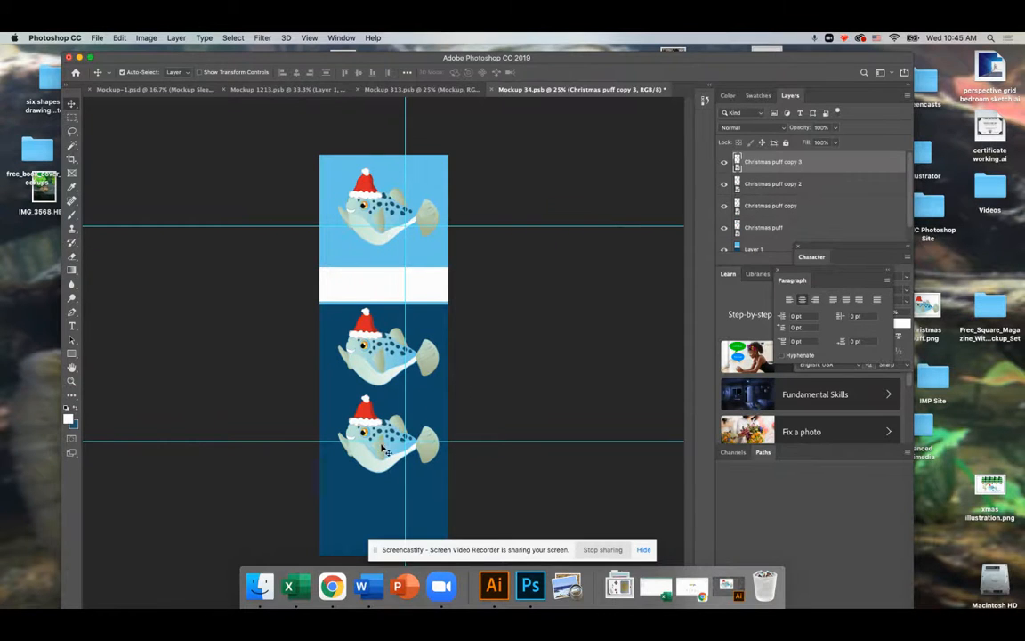
drag(389, 444, 389, 479)
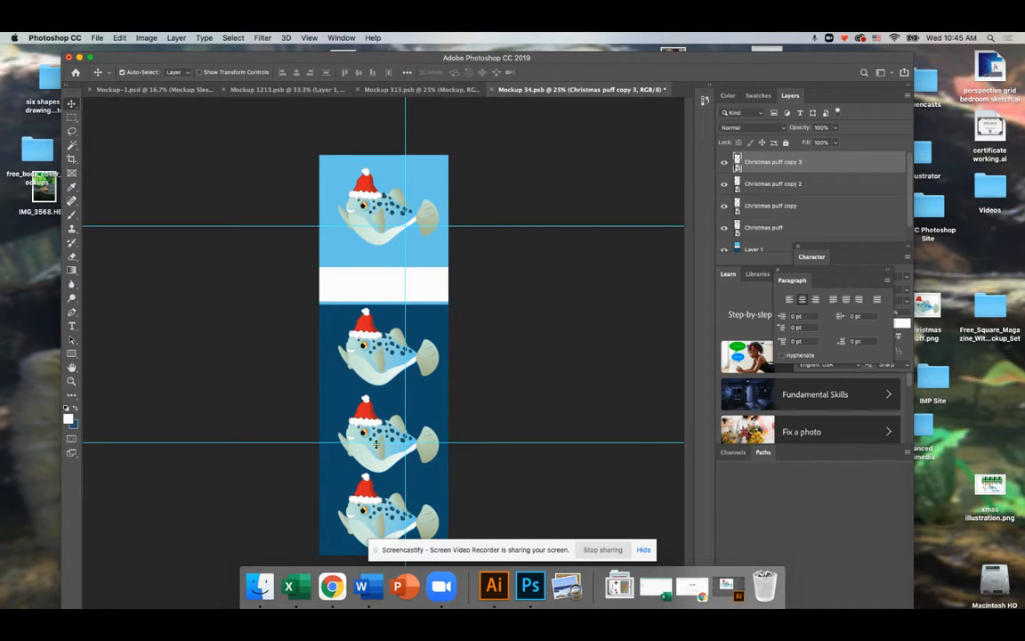
Move the middle fish on the dark blue section slightly upward to even out the spacing, and deselect the layers.
click(799, 185)
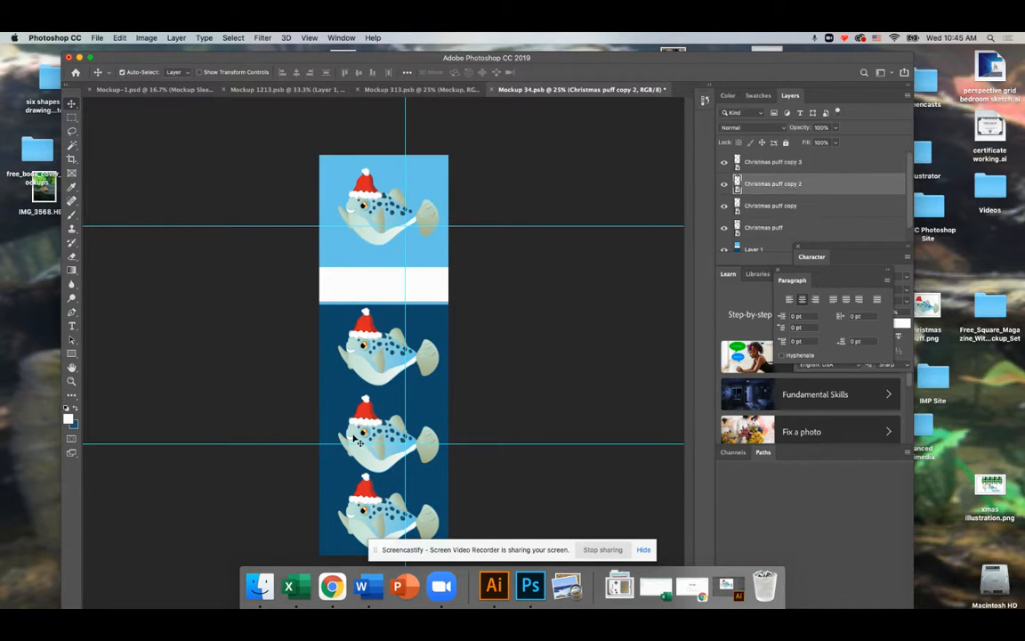
click(369, 354)
drag(375, 358, 370, 349)
drag(365, 418, 363, 423)
click(494, 403)
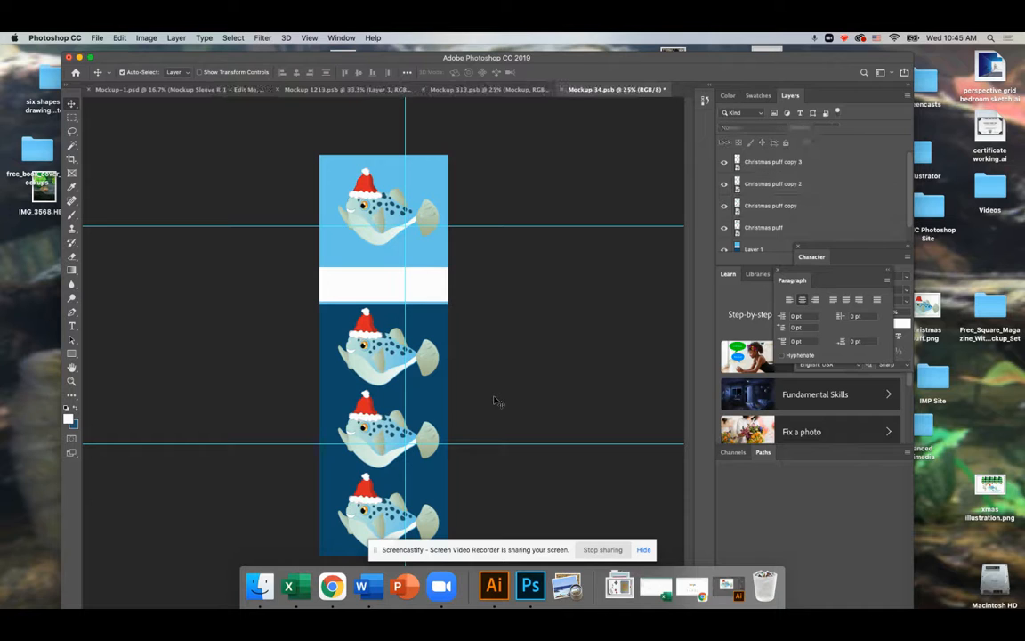
Save the Mockup 34.psb sleeve artwork and switch to Mockup-1.psd to update the sweatshirt.
click(97, 37)
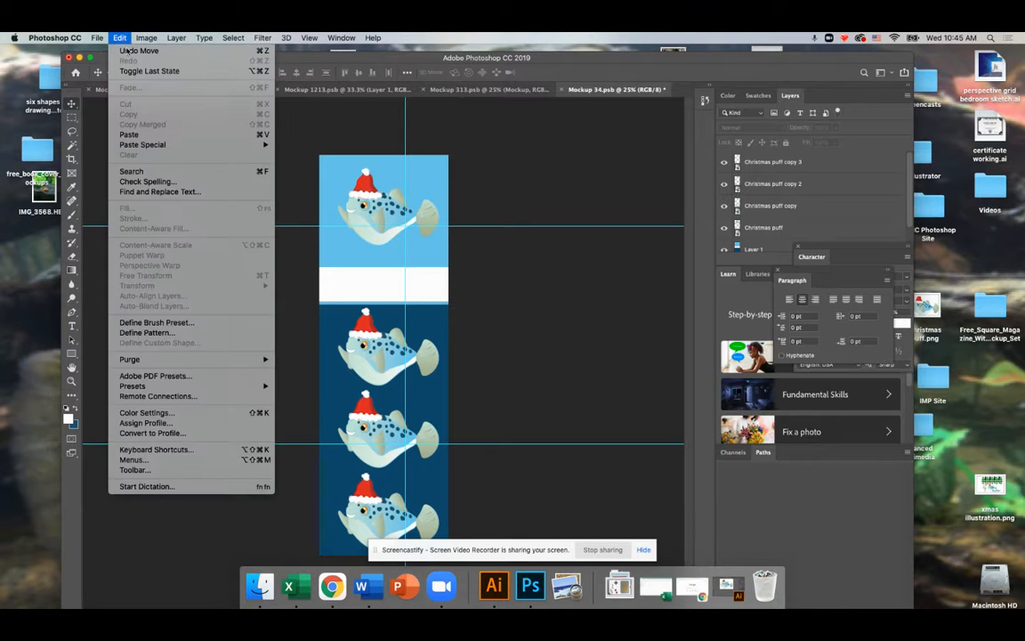
click(131, 138)
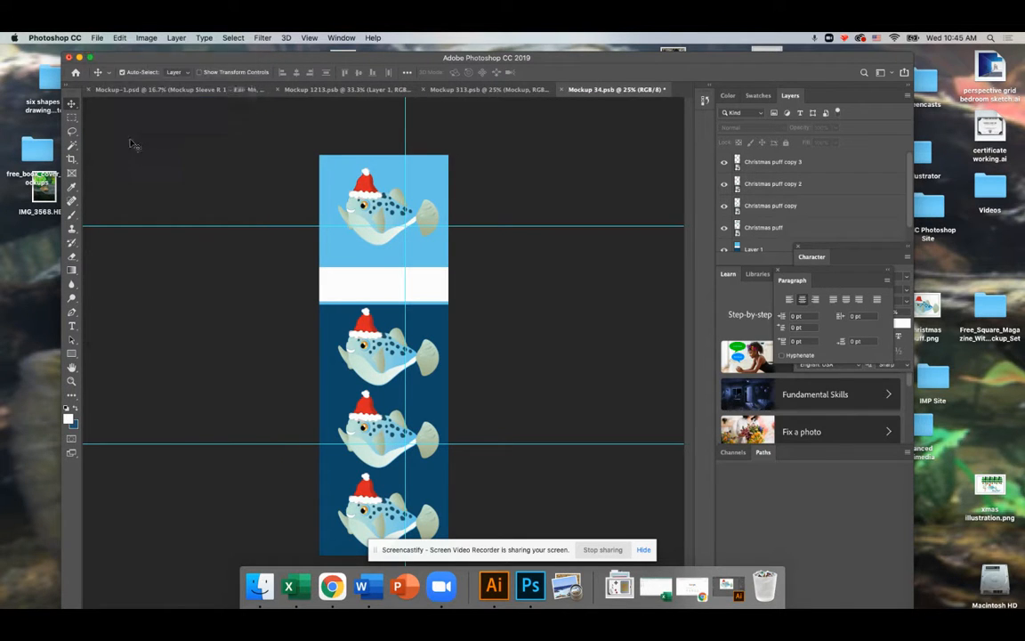
click(180, 92)
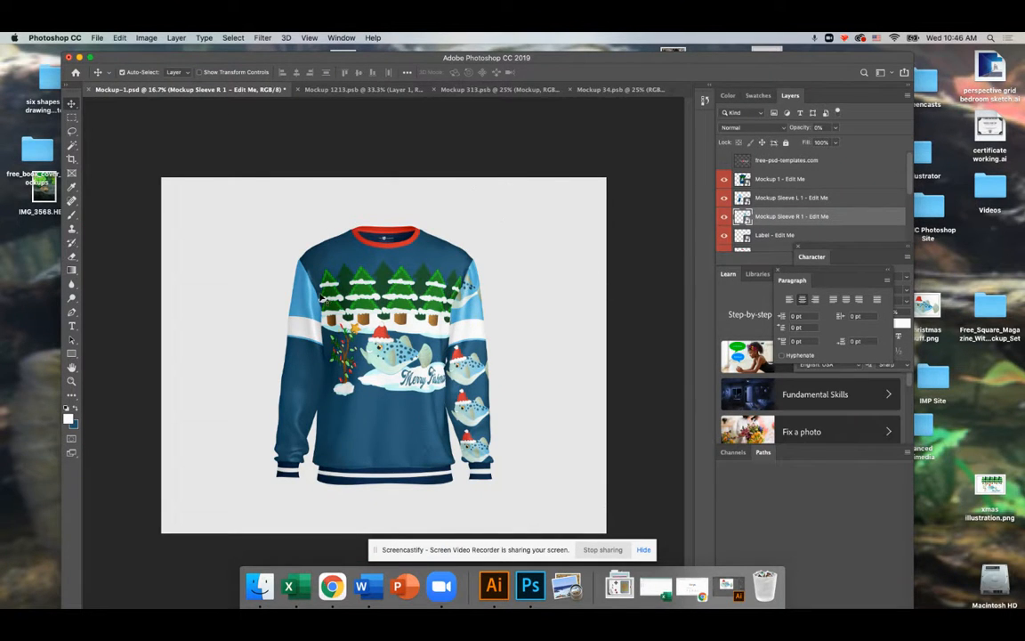
Review the Mockup 34.psb and Mockup 1213.psb artwork and return to the Mockup-1.psd sweatshirt.
click(605, 86)
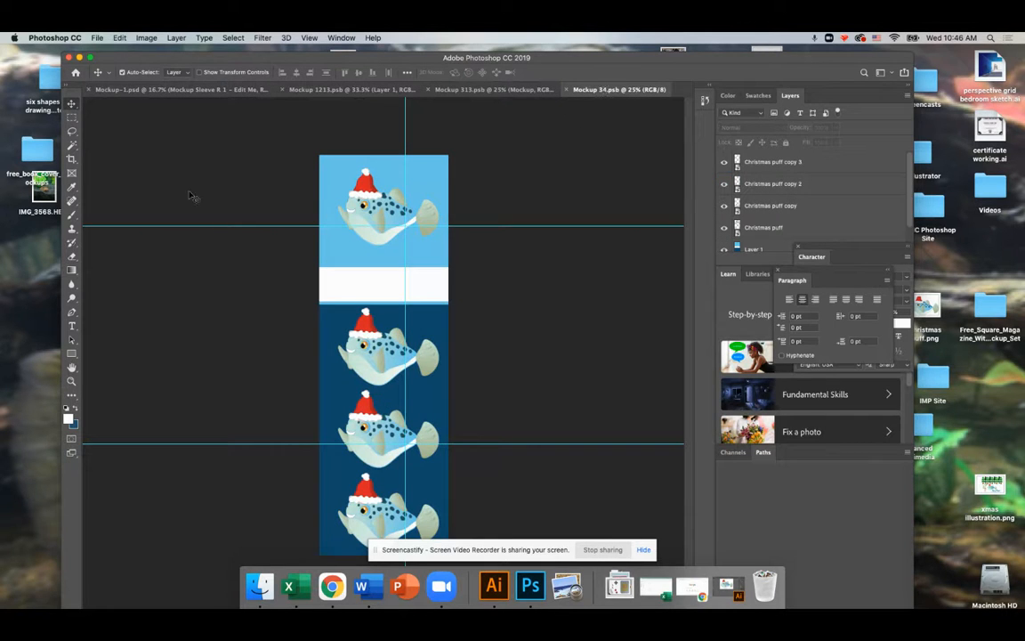
click(486, 89)
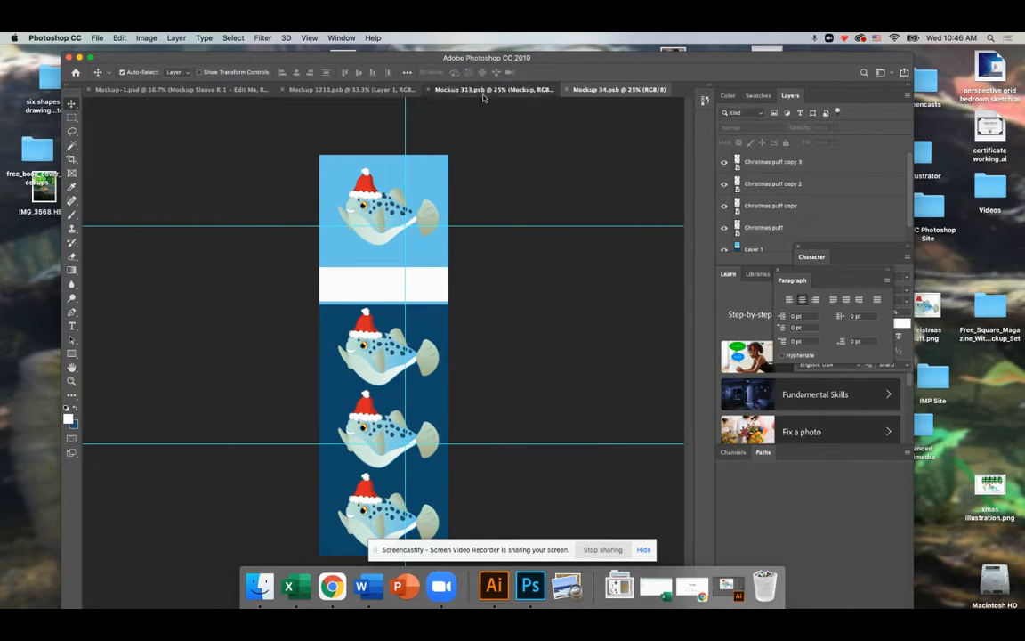
click(354, 89)
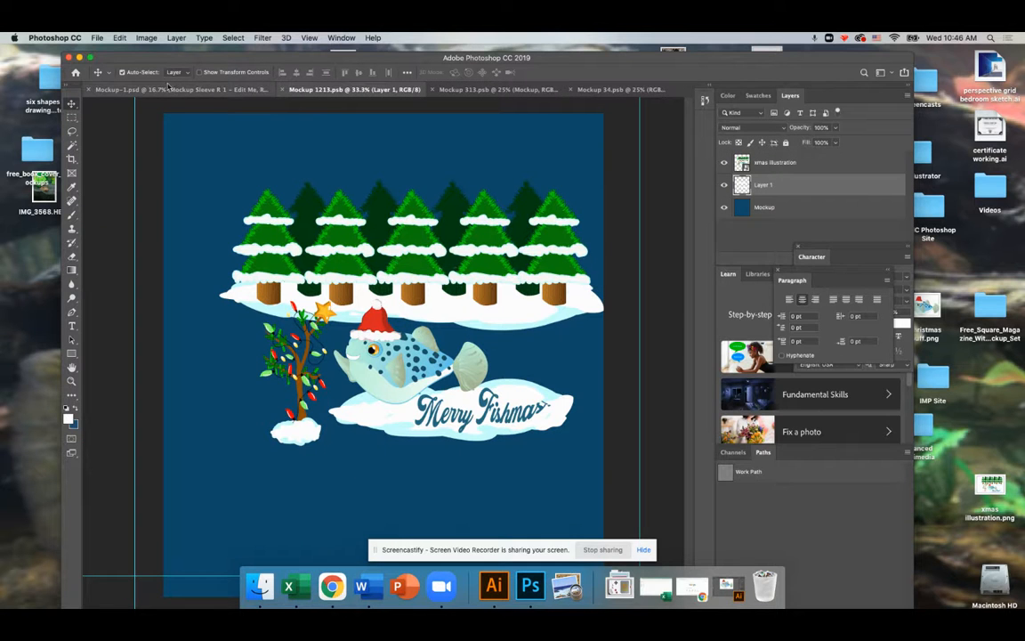
click(160, 90)
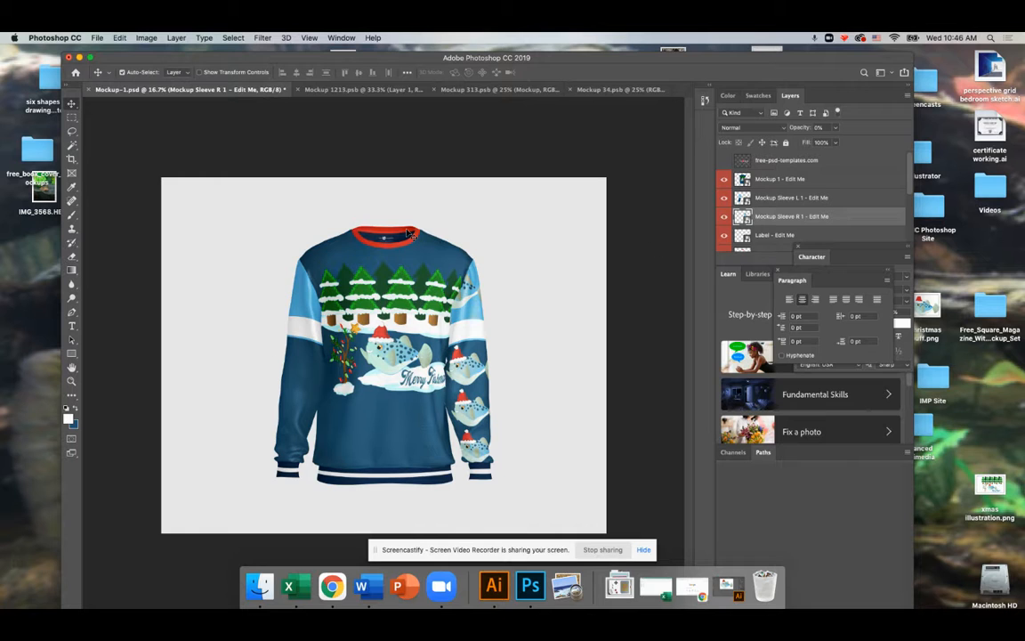
Export the Mockup-1.psd sweatshirt mockup to the Desktop as a PNG named "puff sweater take 1".
click(95, 37)
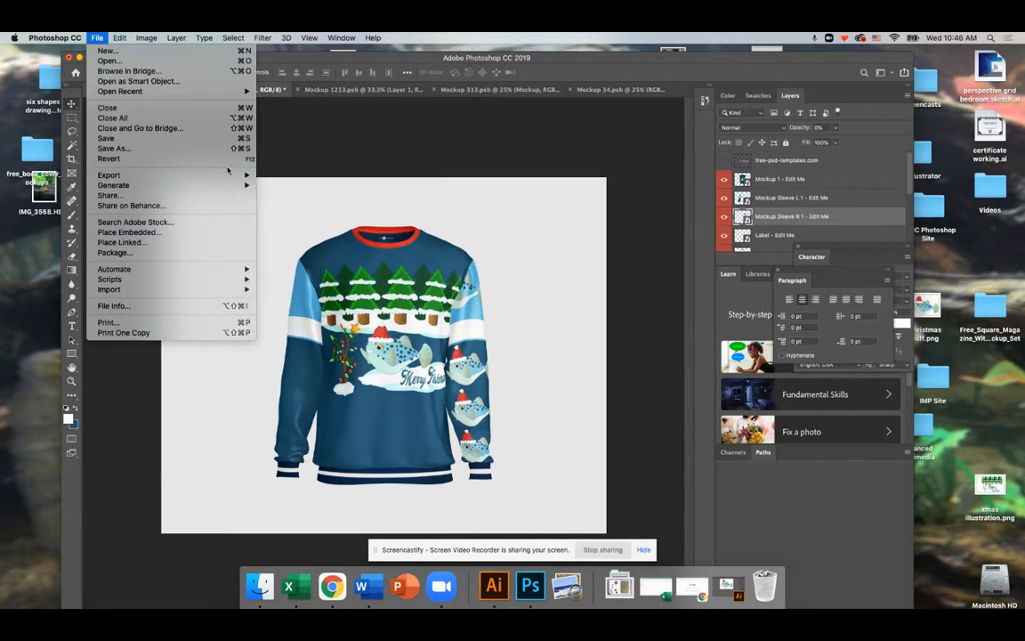
click(300, 189)
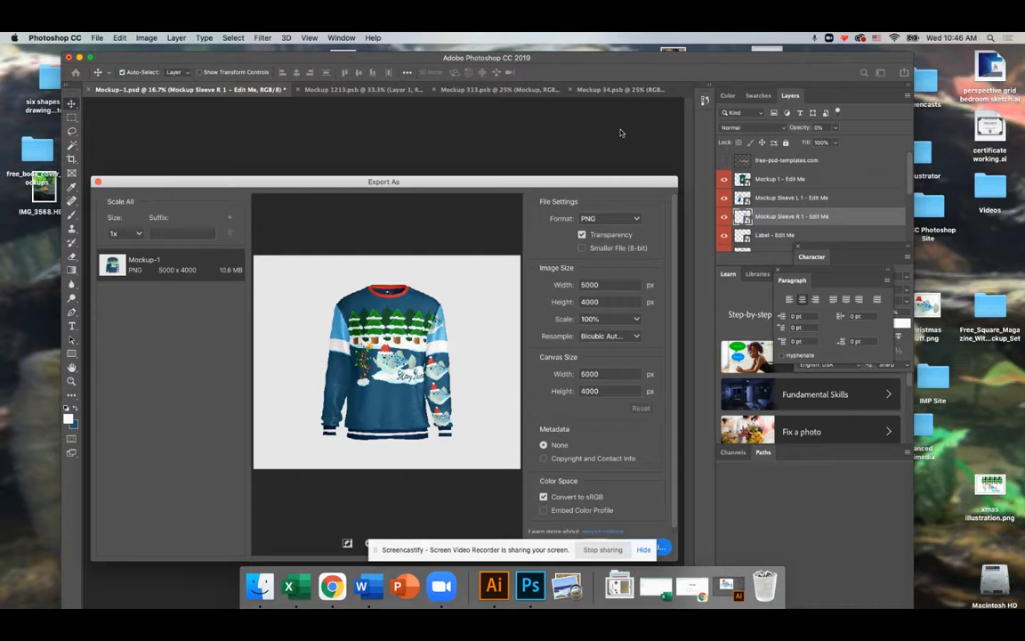
drag(577, 183, 605, 73)
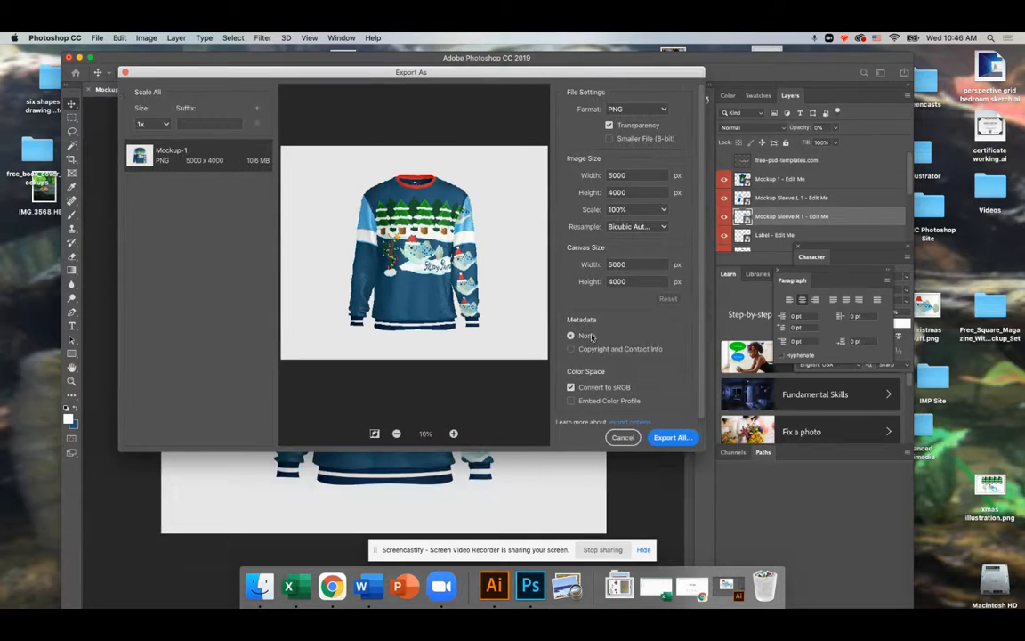
click(674, 438)
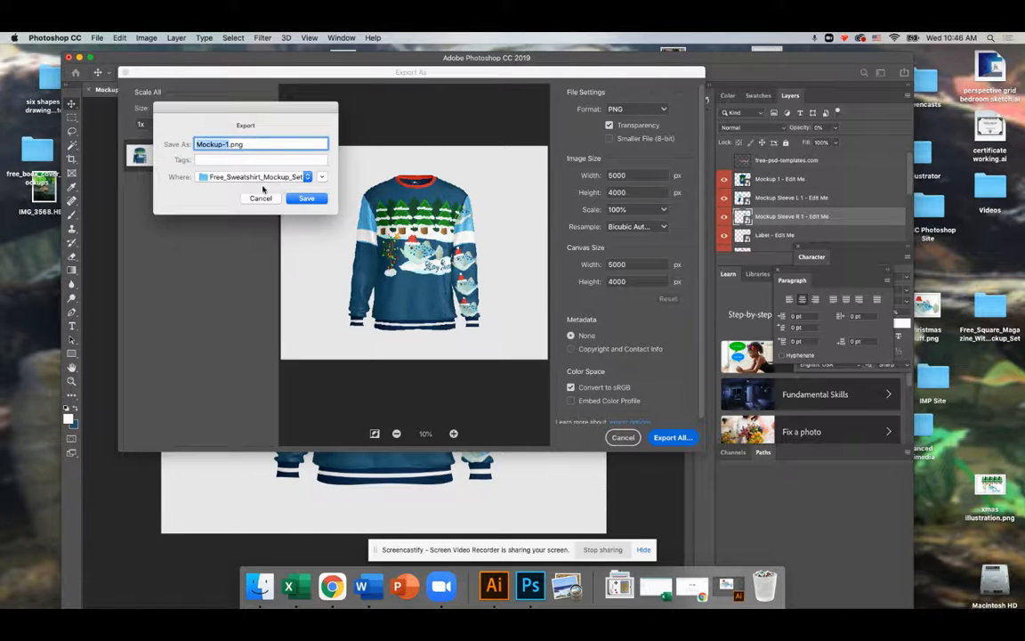
text(puff sweater take 1)
click(253, 178)
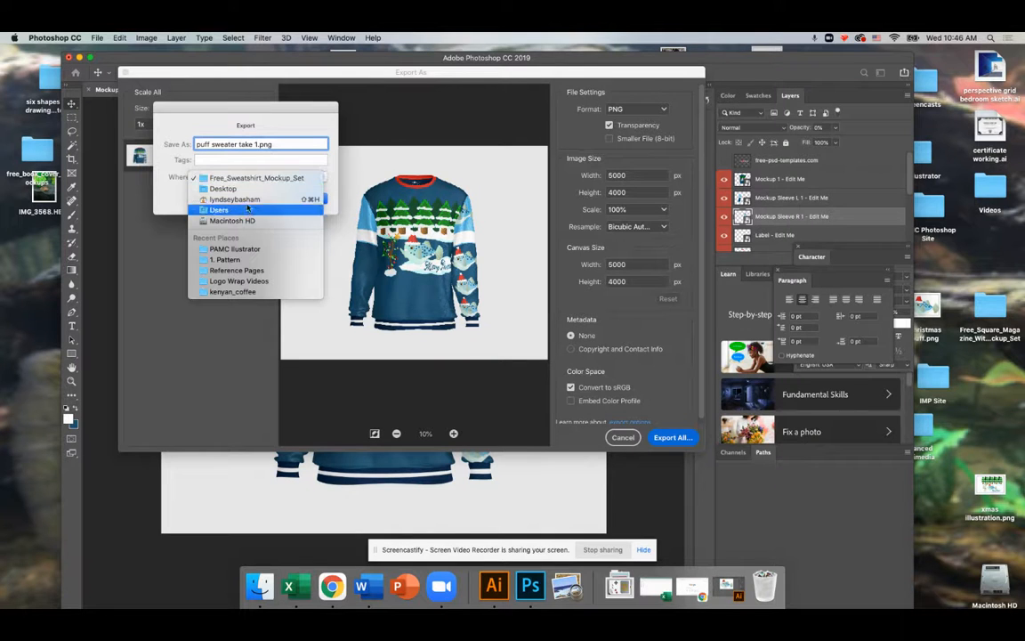
click(225, 188)
click(307, 198)
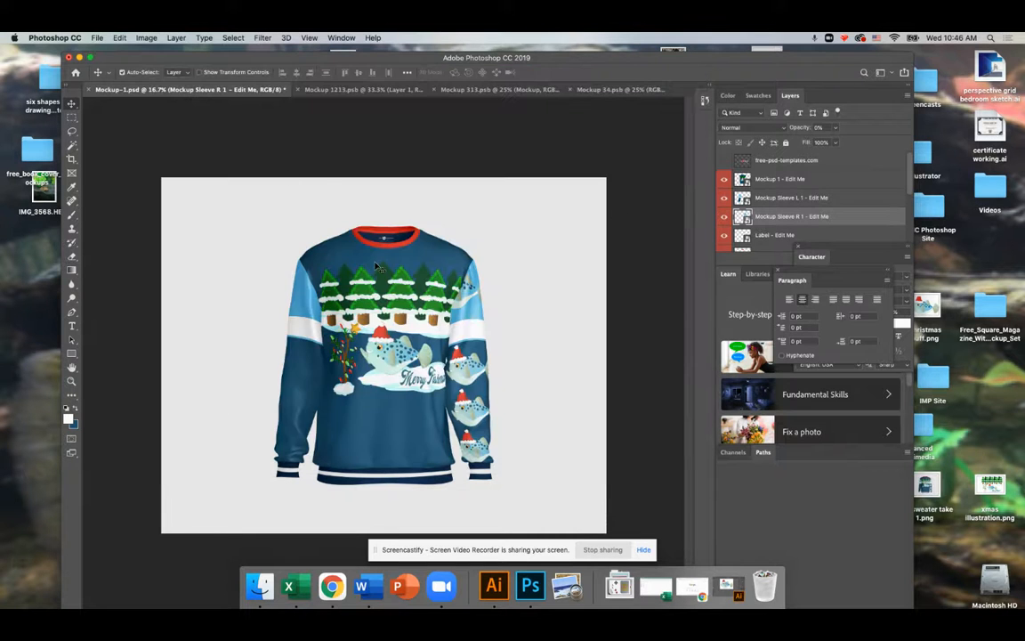
Switch to Illustrator to review the xmas illustration.ai and Christmas fish artwork, and minimize its window to return to Photoshop.
click(502, 587)
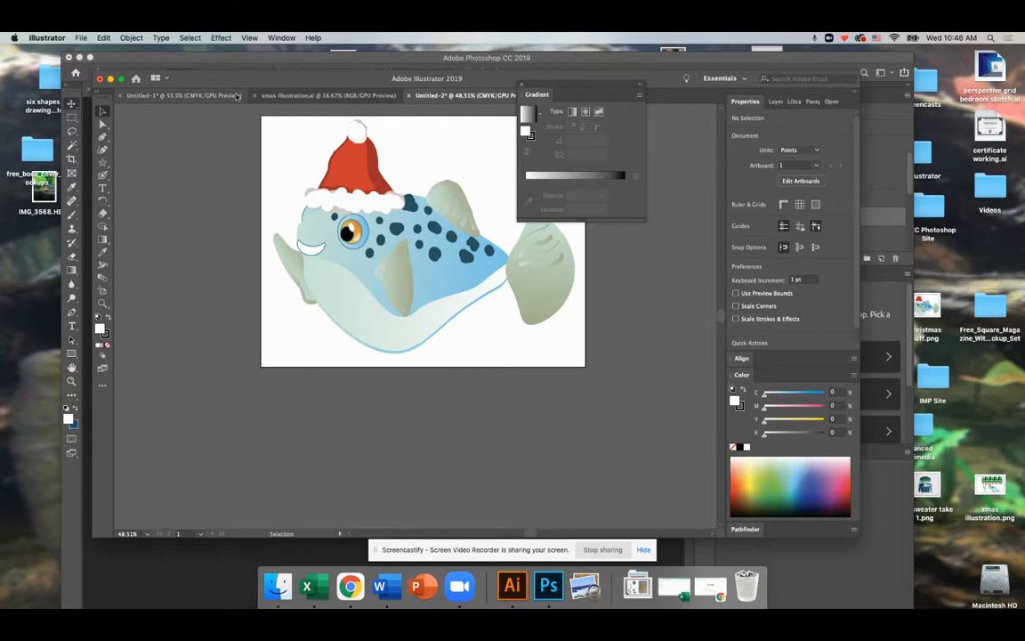
click(310, 94)
click(426, 95)
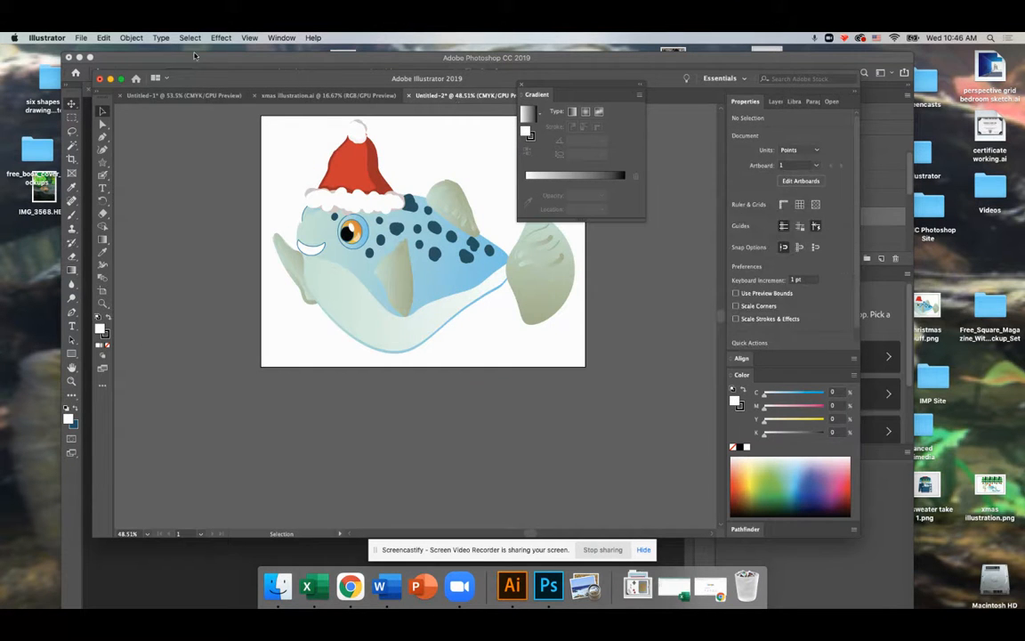
click(109, 79)
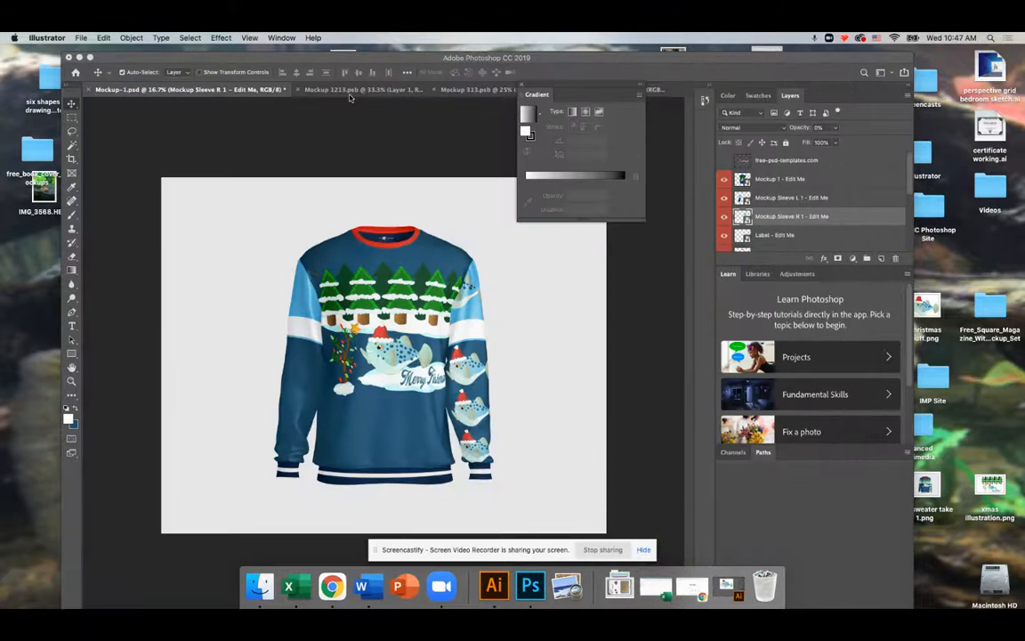
Check the Mockup 313.psb sleeve, preview the PNG export settings for the Mockup 1213.psb artwork, and leave without exporting.
click(494, 89)
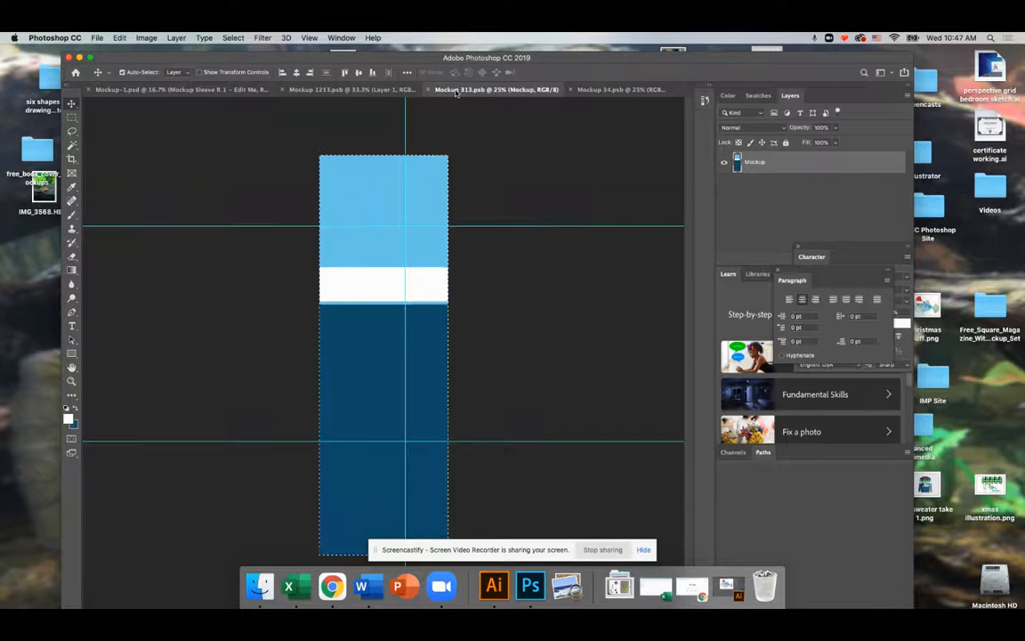
click(367, 90)
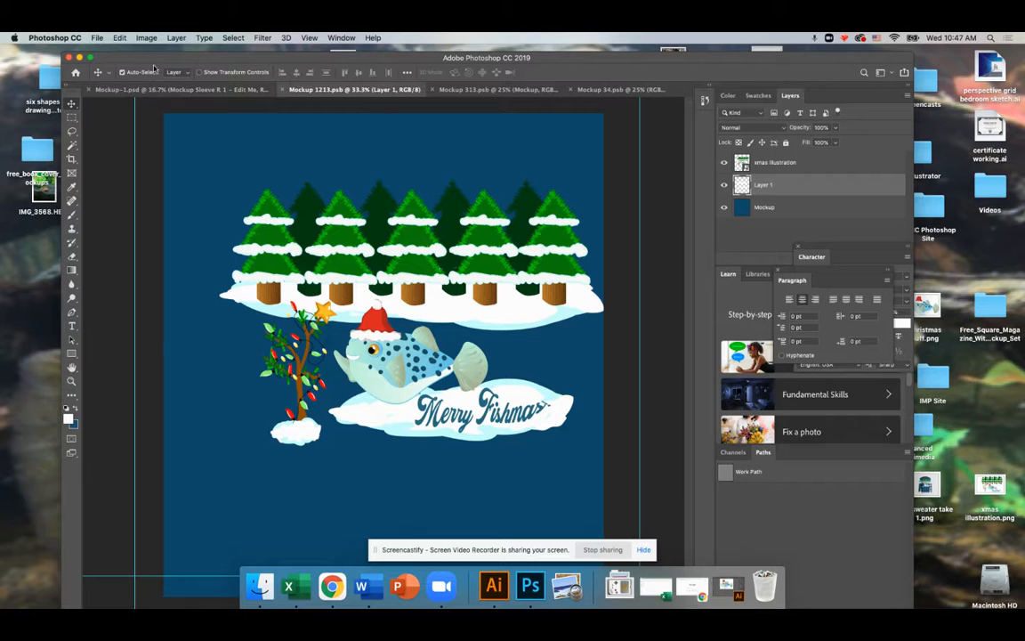
click(95, 38)
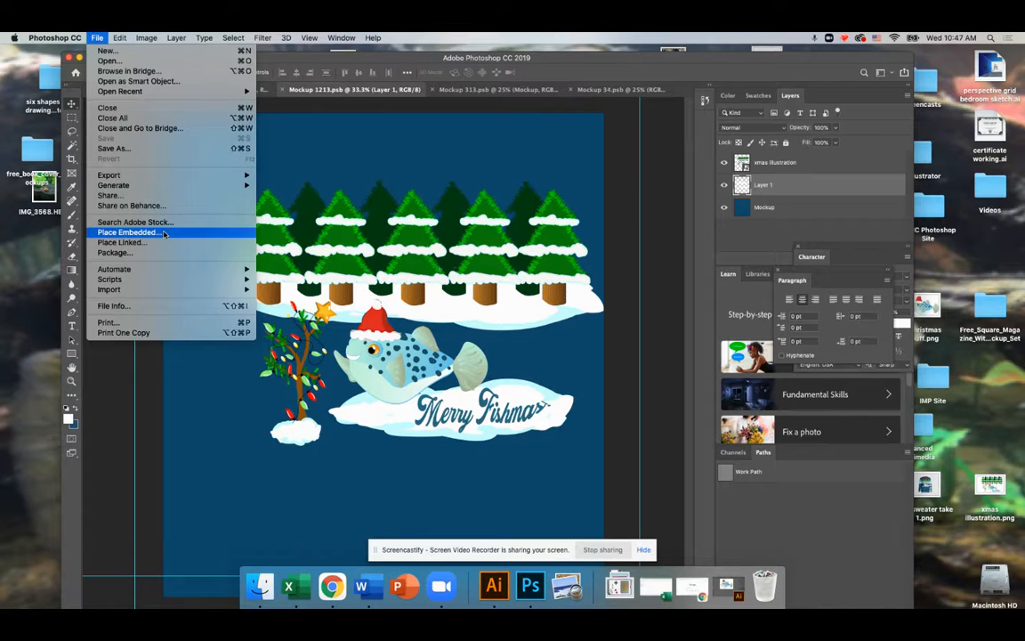
mouse_move(154, 176)
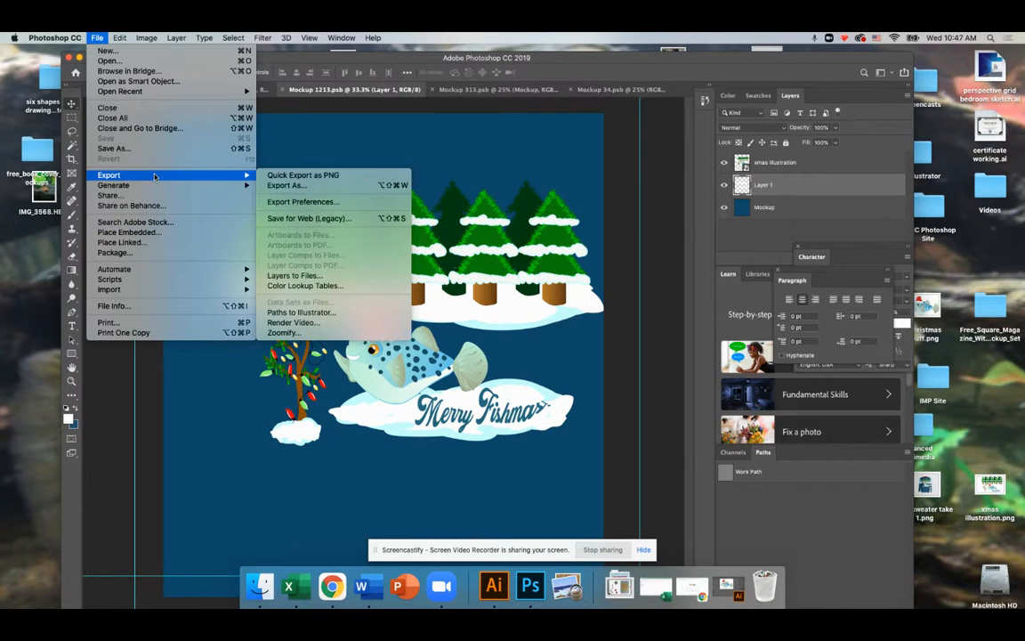
click(287, 185)
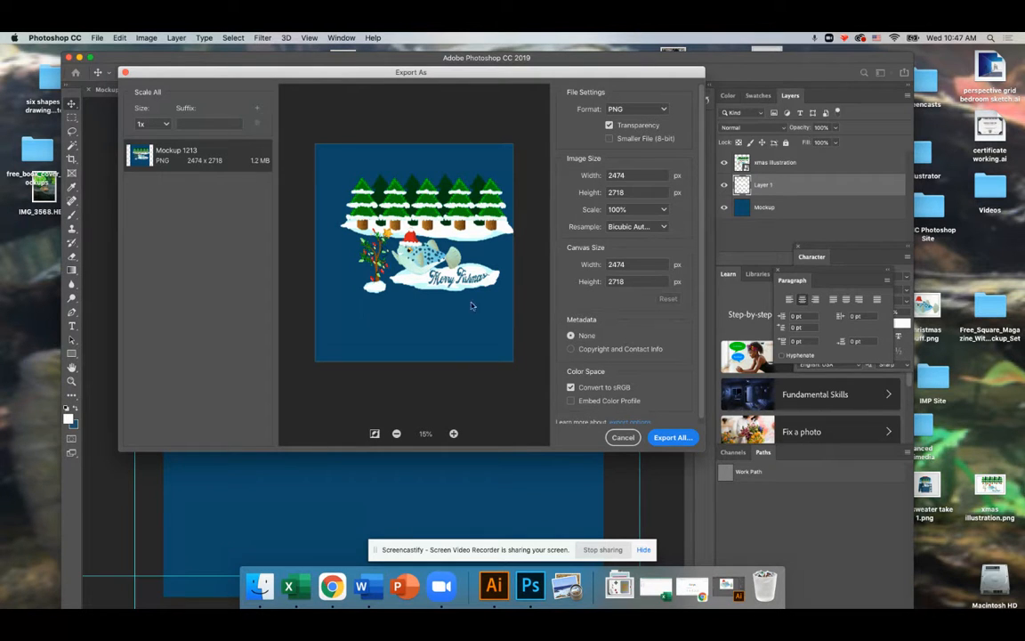
click(622, 438)
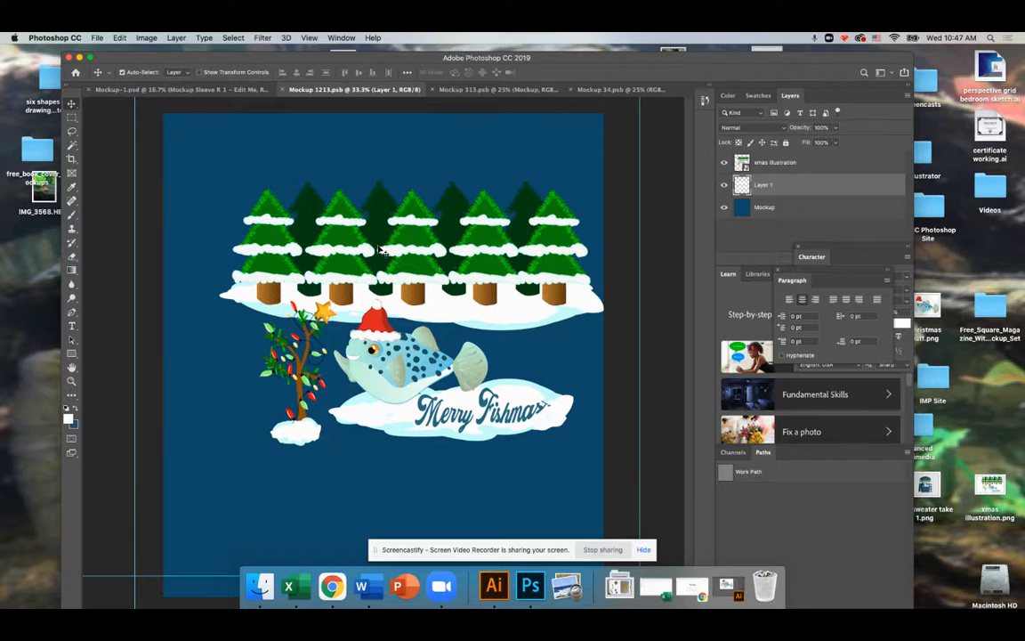
Review the Mockup 313.psb and Mockup 34.psb sleeve artwork.
click(463, 89)
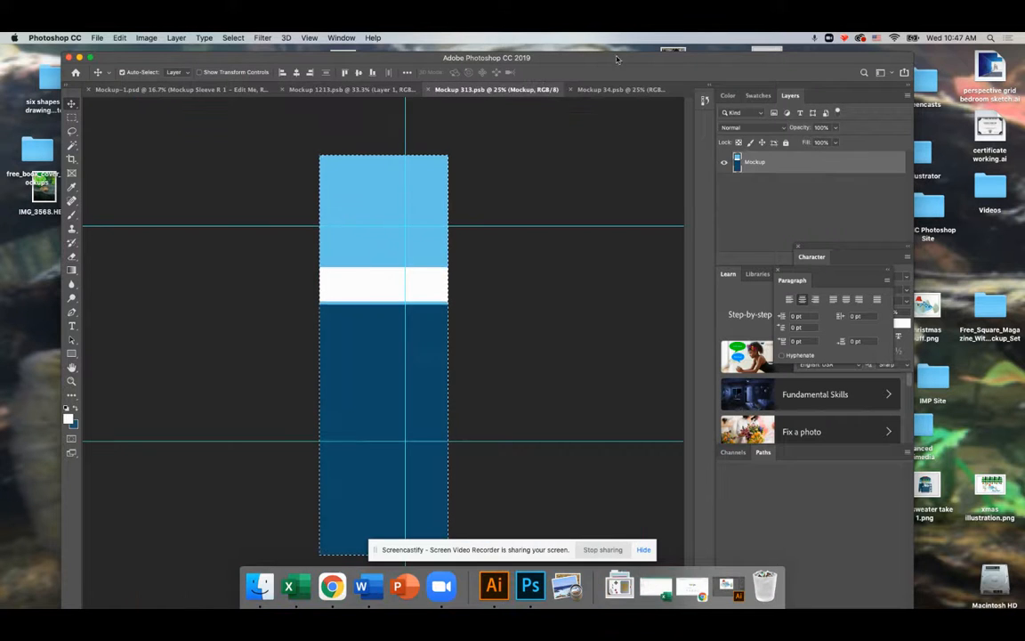
click(587, 89)
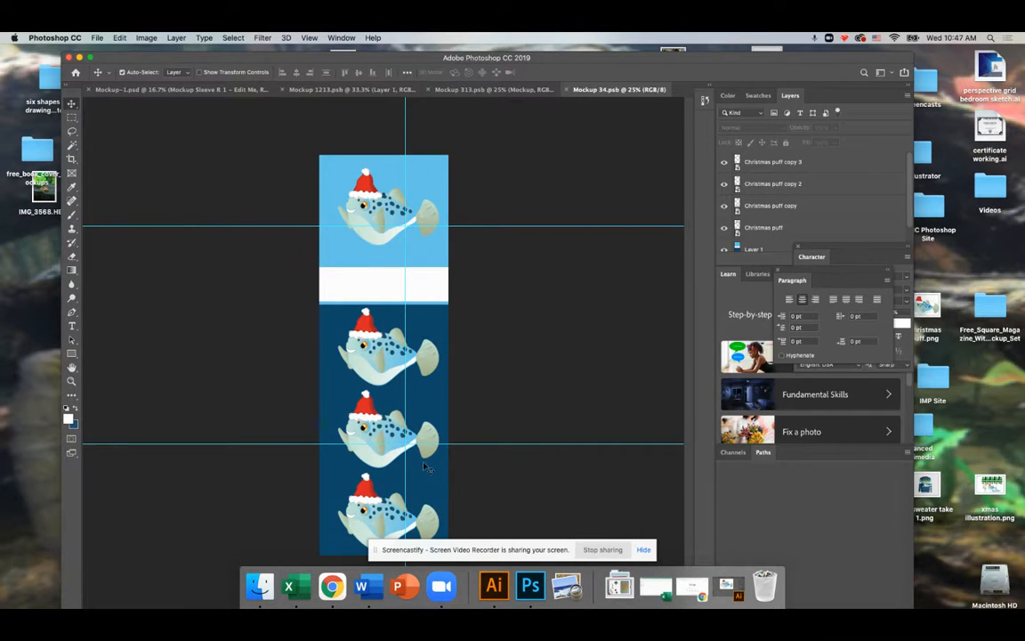